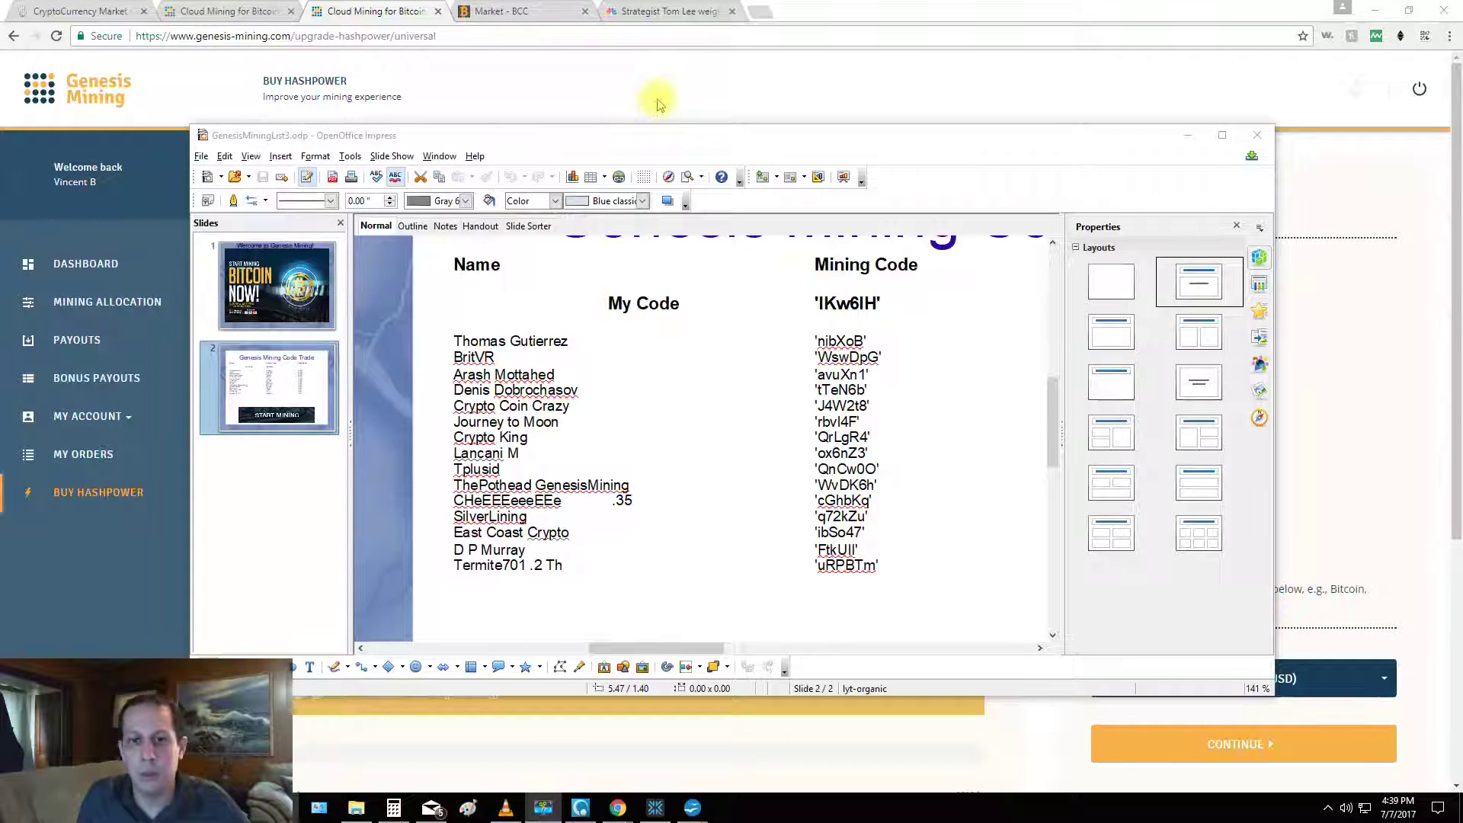
Bring the Genesis Mining window forward, then advance the Crypto News slideshow to the Litecoin Up slide.
click(567, 99)
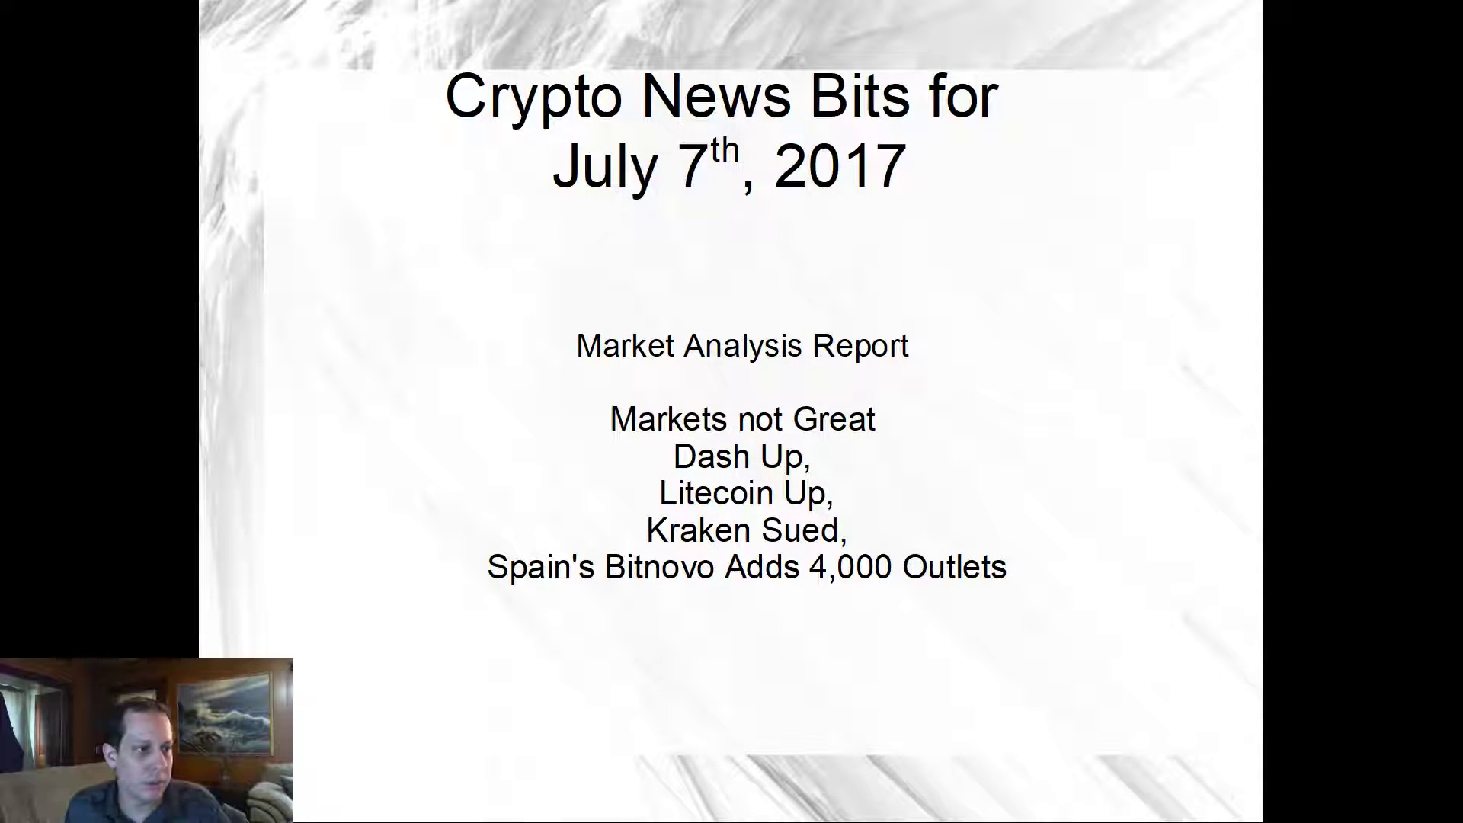
key(Right)
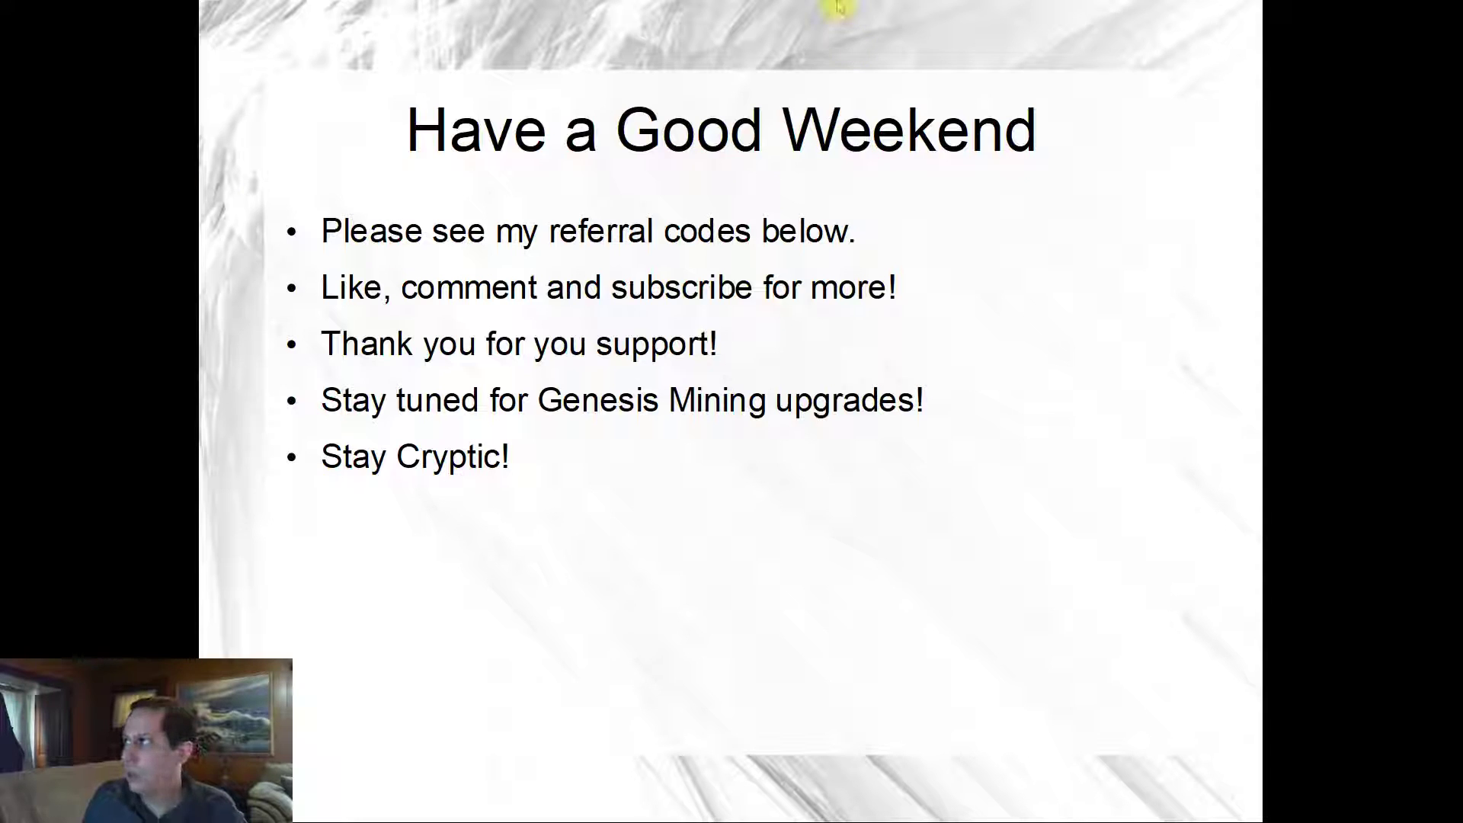
Advance past the 'Have a Good Weekend' slide to the black end-of-presentation screen.
click(1350, 96)
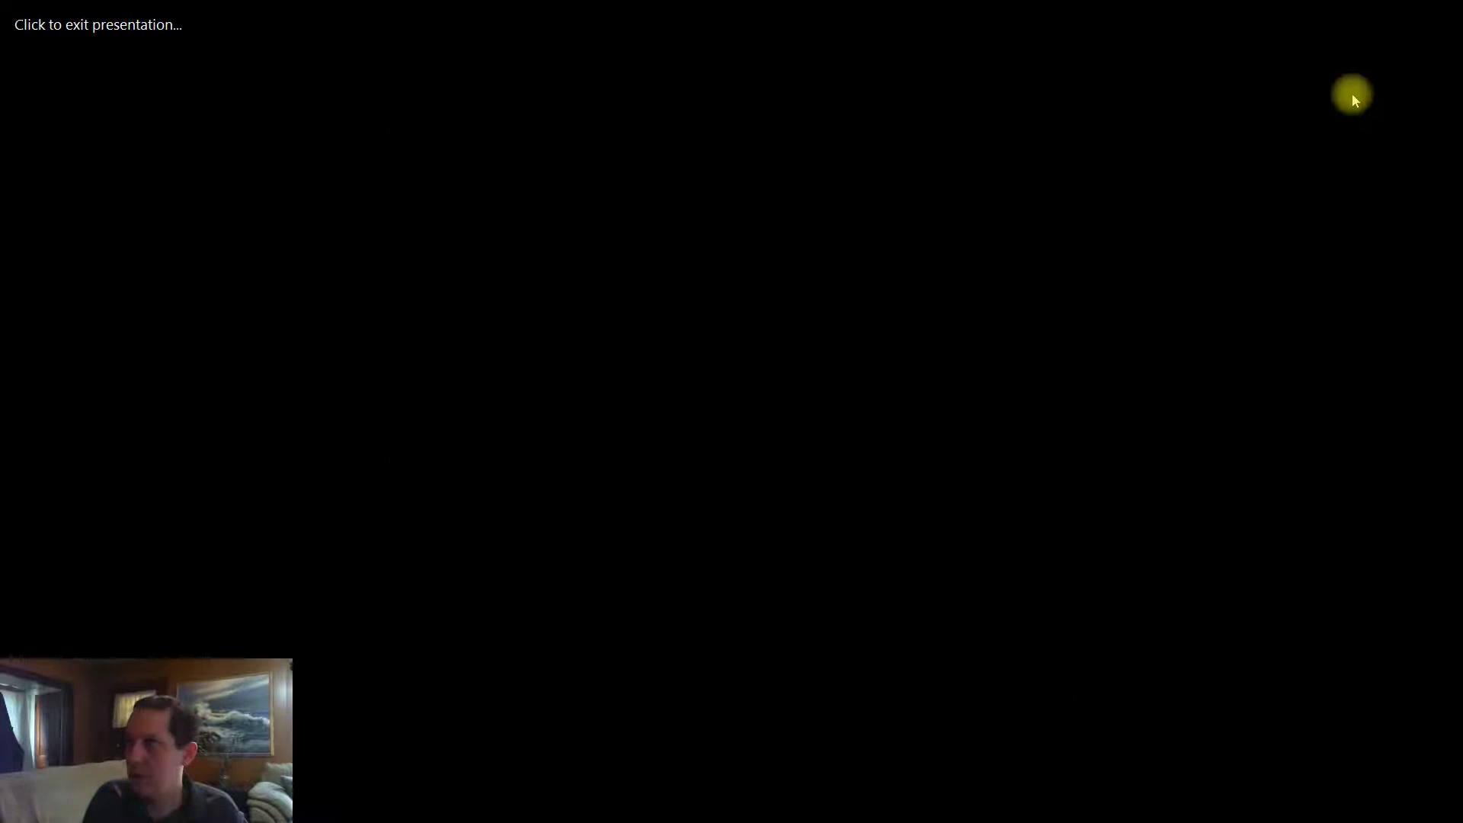
Exit the slideshow to reveal the Genesis Mining Buy Hashpower page with an empty order.
click(1201, 110)
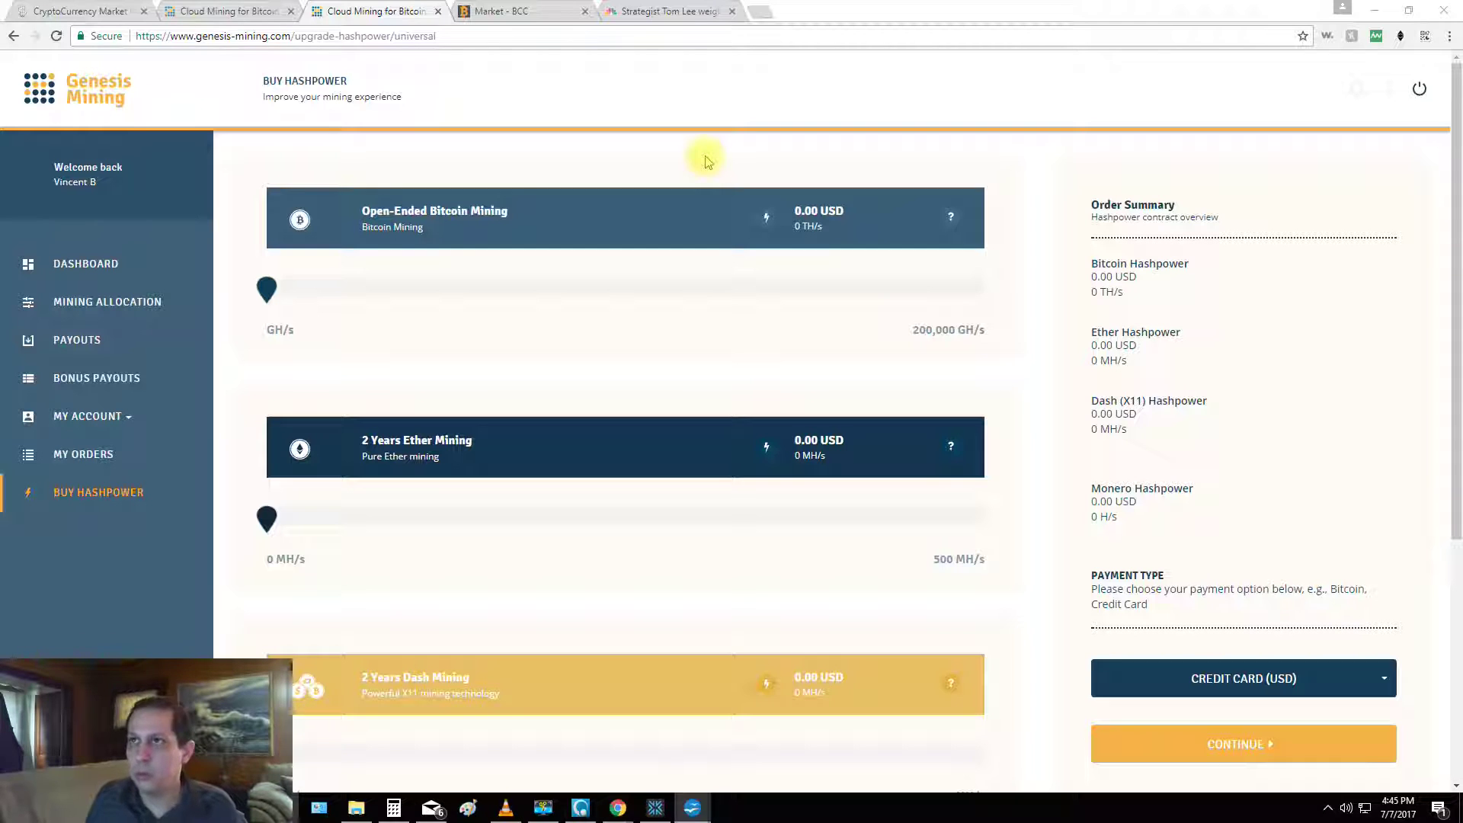
click(80, 10)
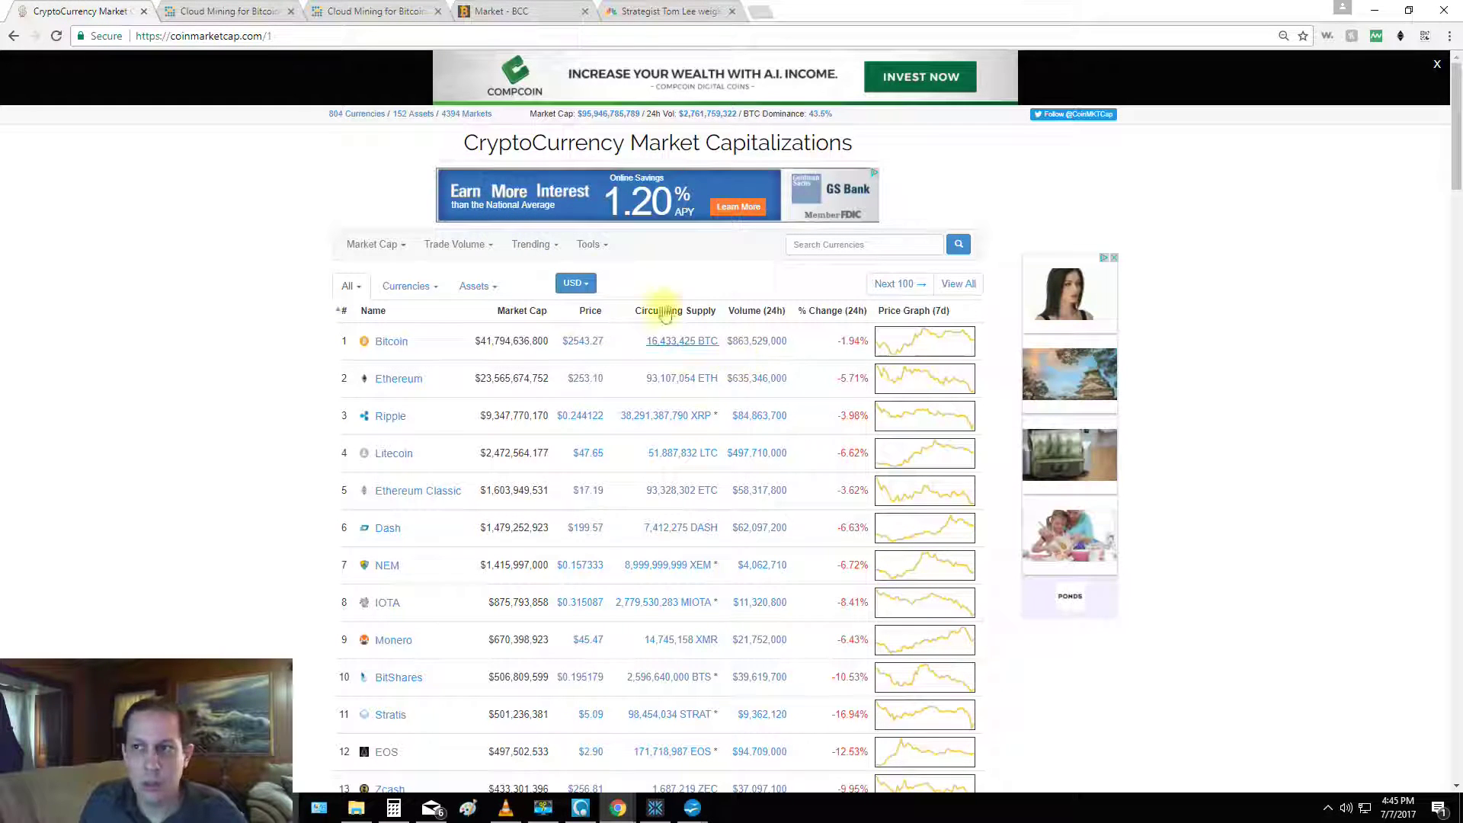
click(56, 36)
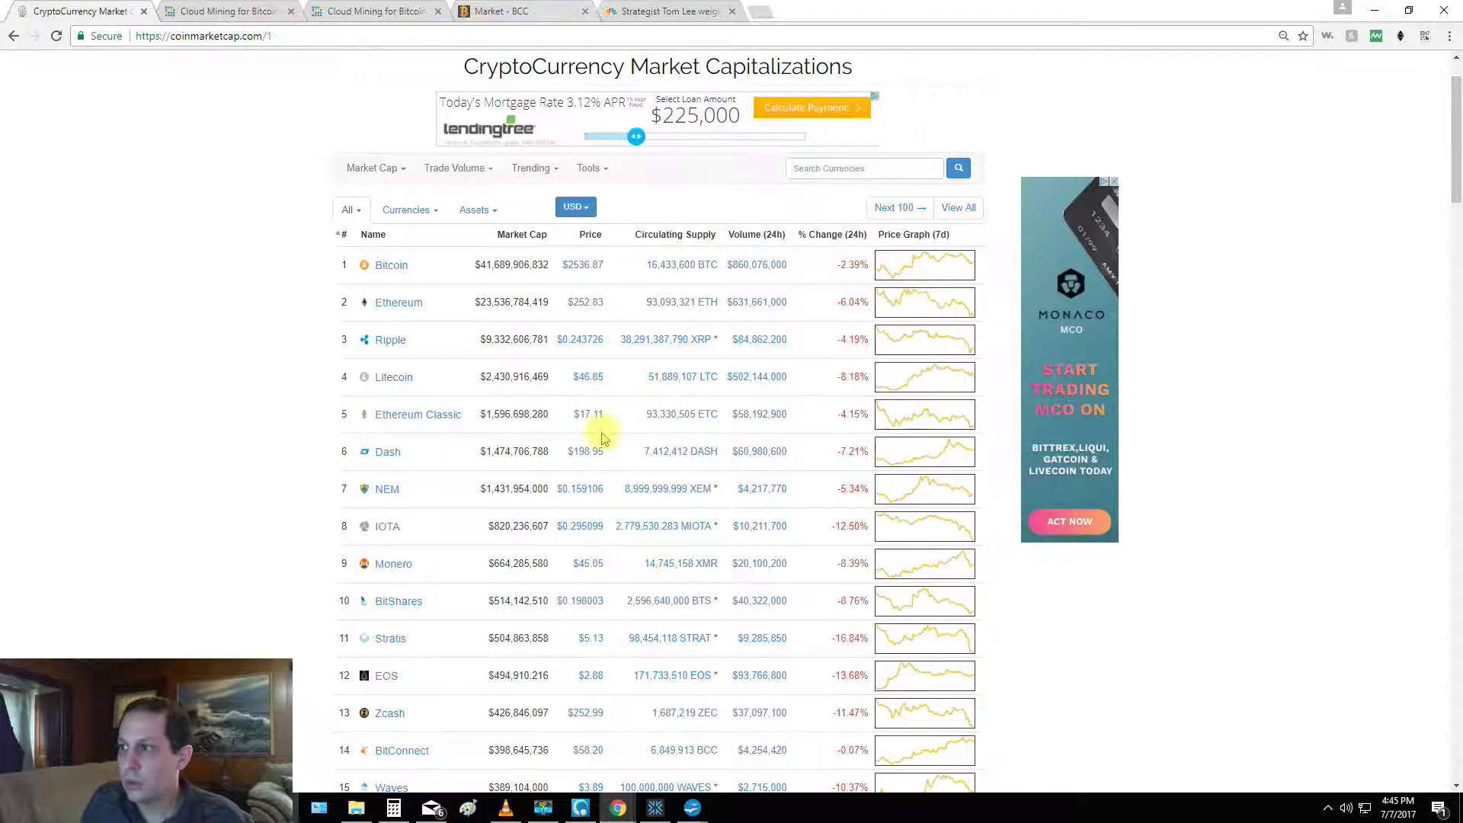
scroll(591, 454, down, 1)
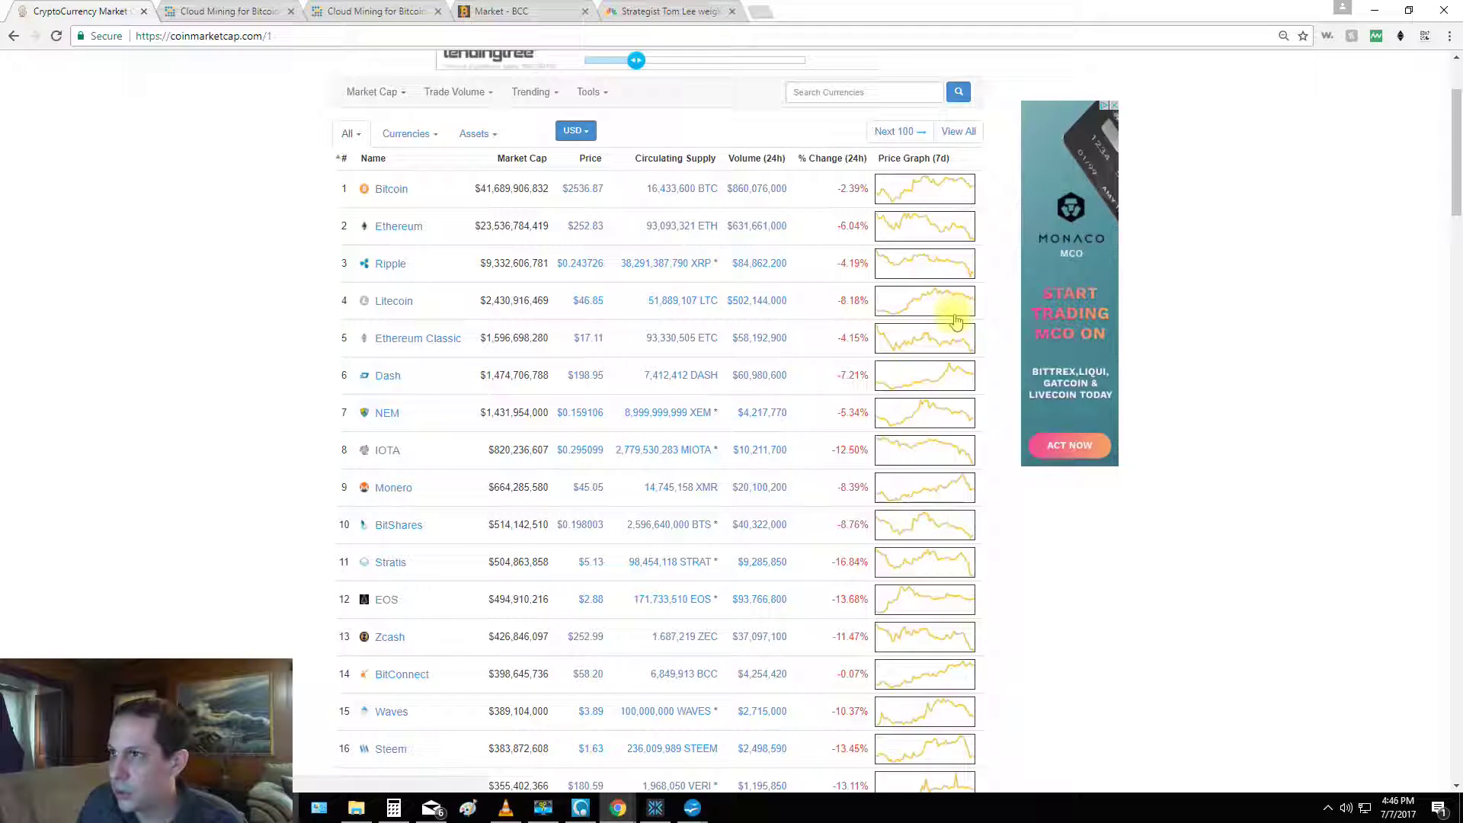
scroll(967, 324, down, 4)
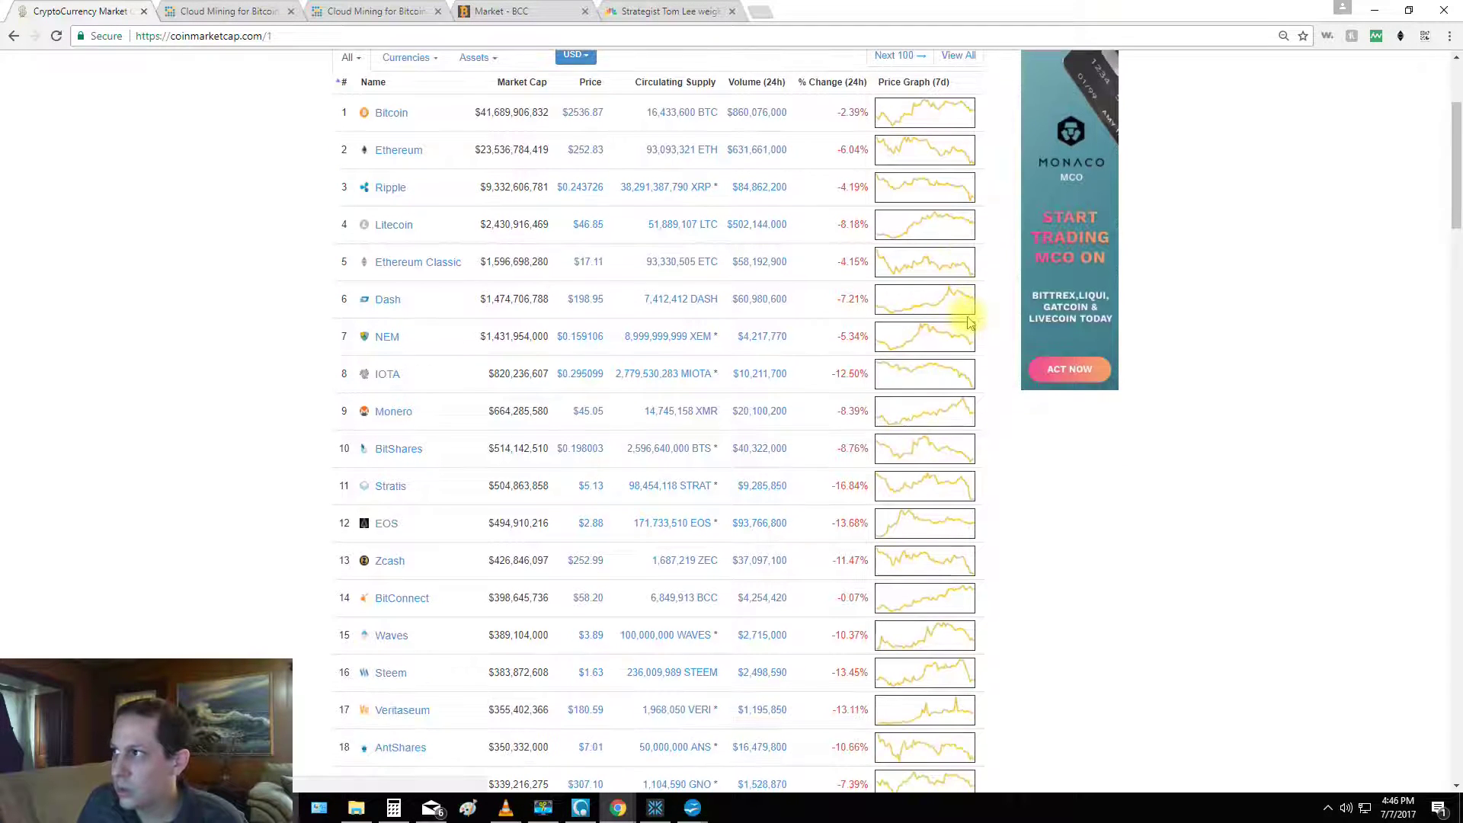
scroll(967, 324, down, 2)
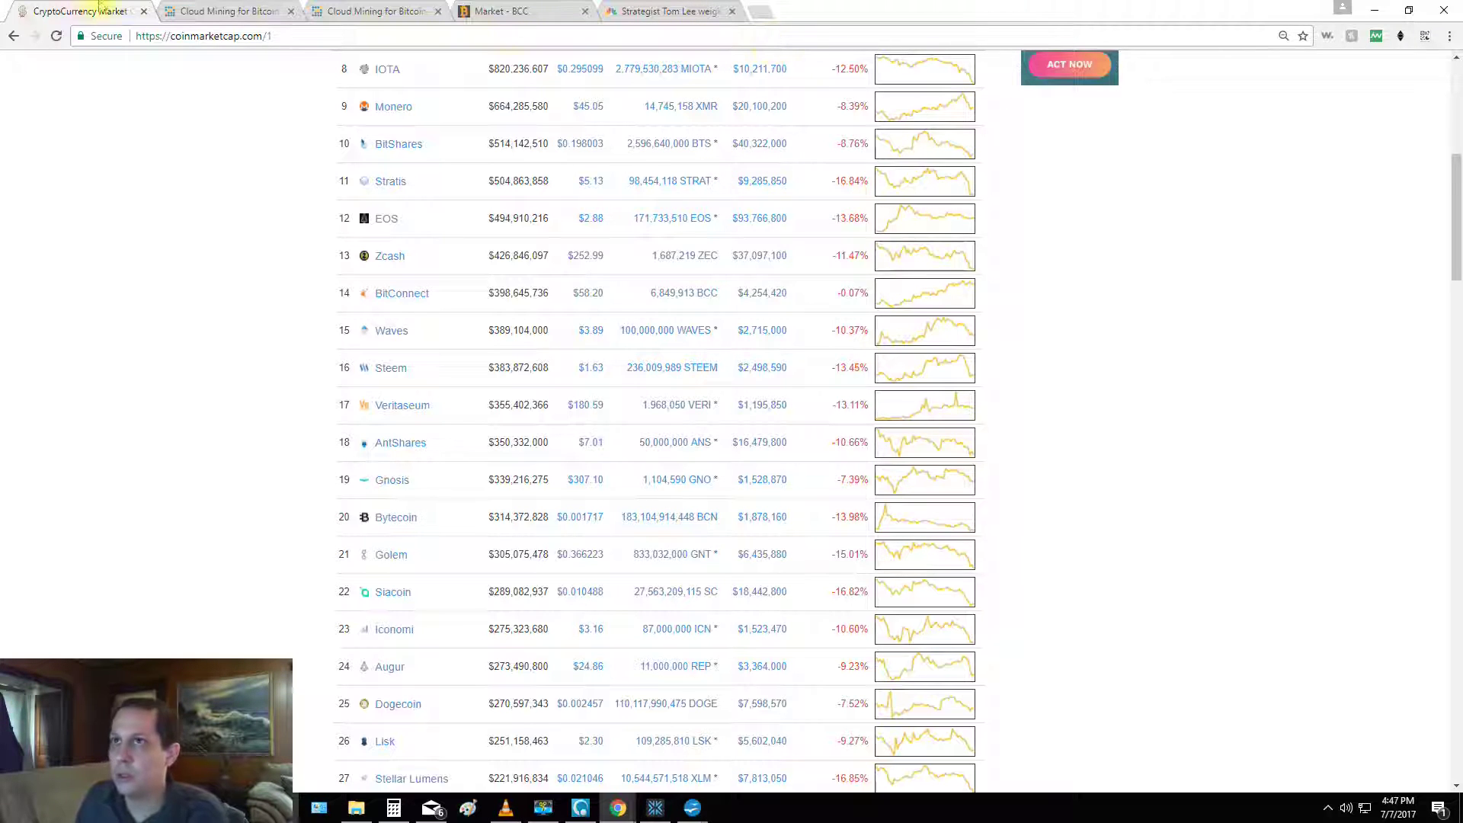
Check the Genesis Mining dashboard and Buy Hashpower pages, then open the BitConnect BCC exchange.
click(229, 11)
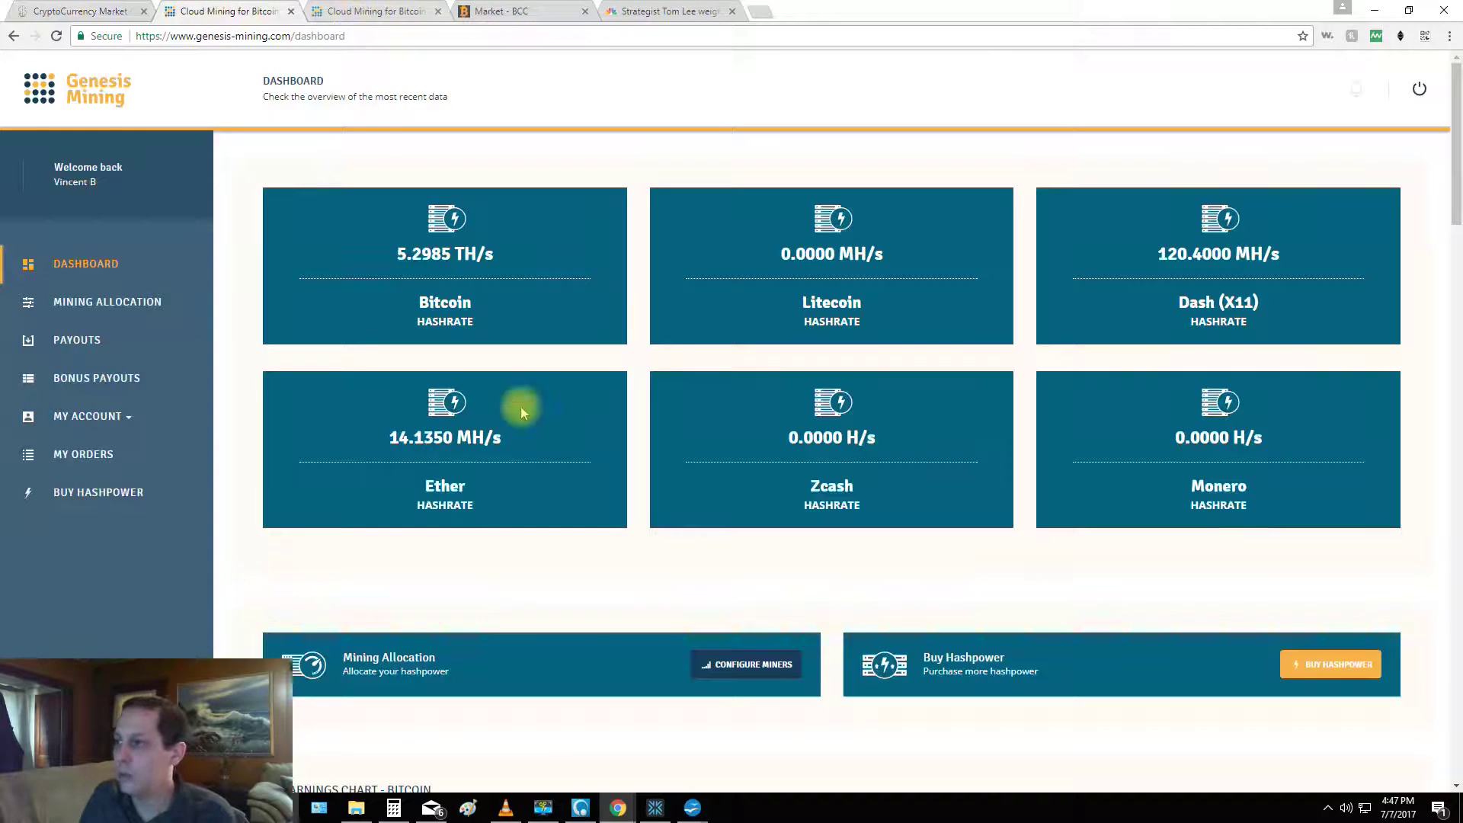
click(365, 12)
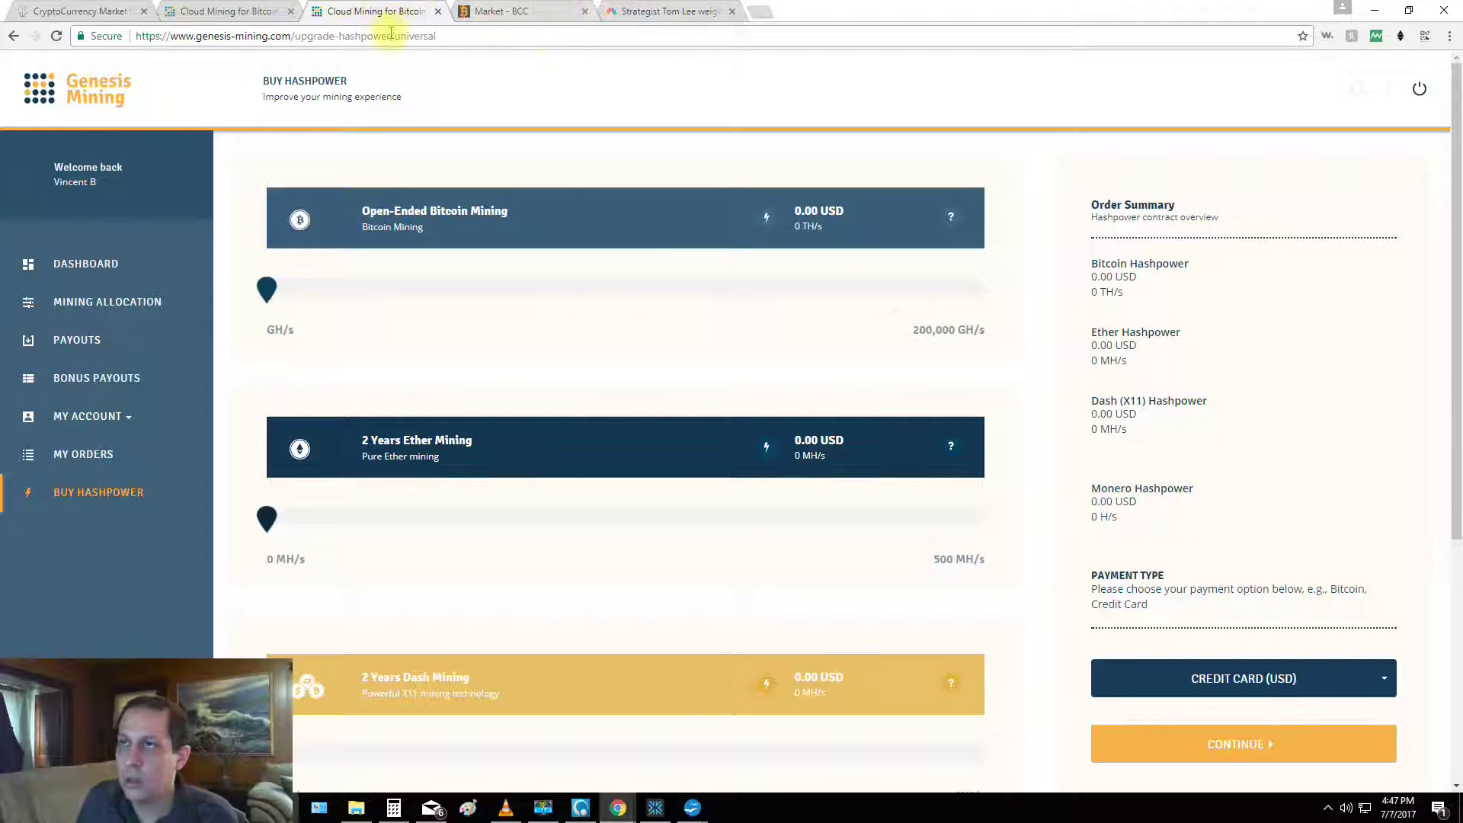
click(568, 11)
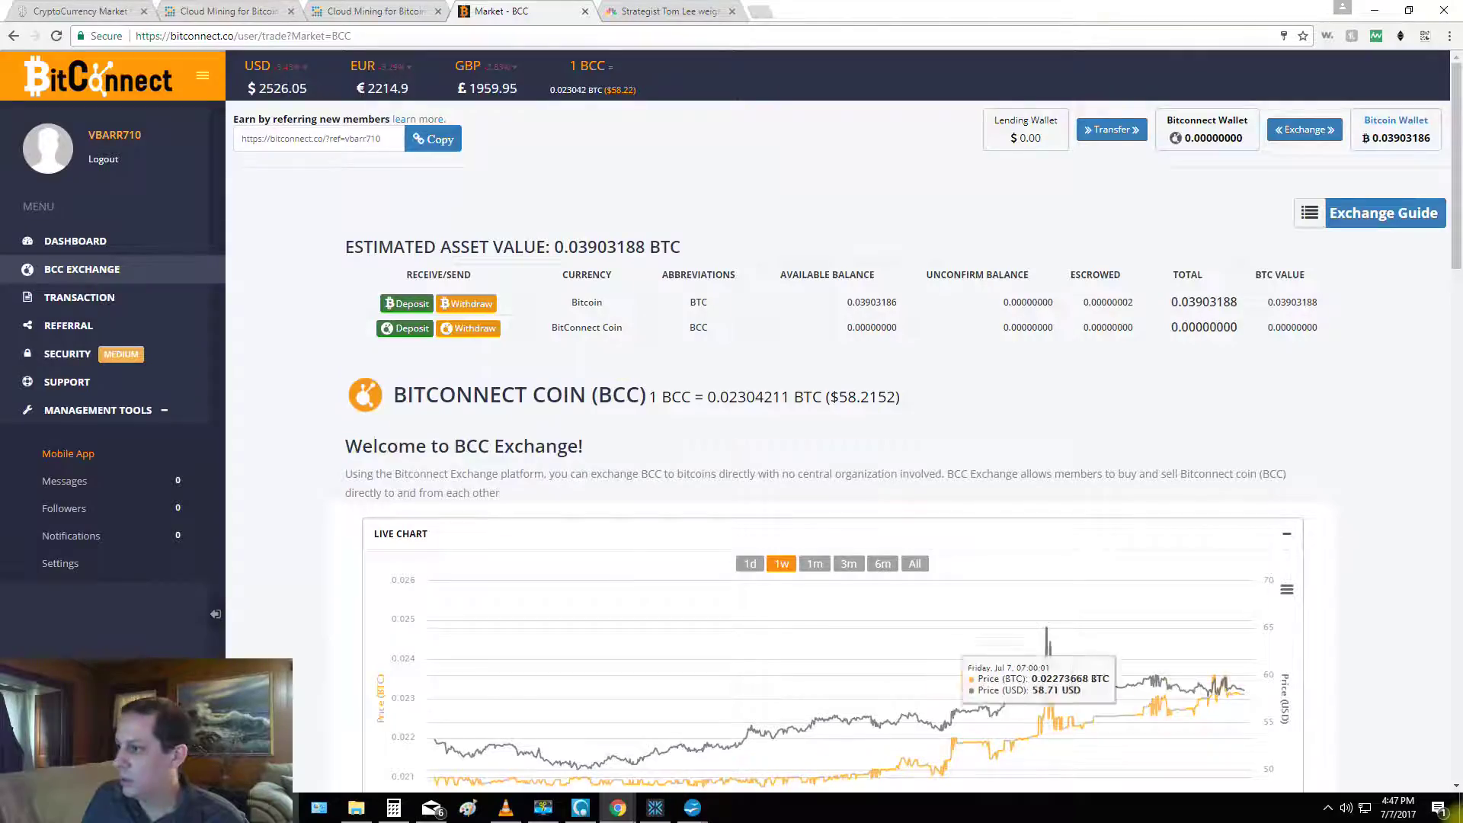
Scroll the BitConnect chart, then read the CNBC article on bitcoin reaching $55,000.
scroll(653, 578, down, 2)
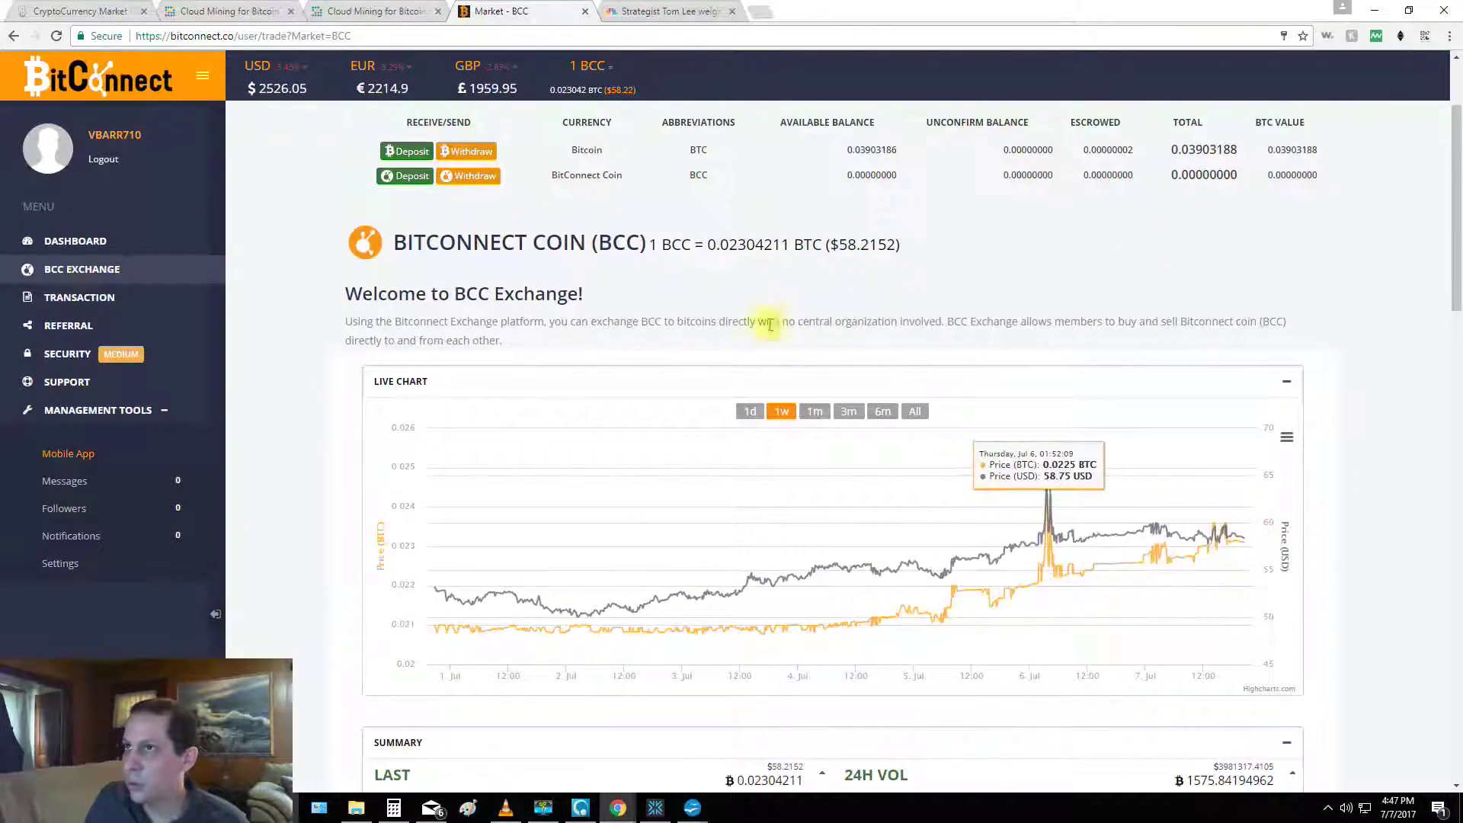
scroll(770, 325, up, 3)
click(655, 11)
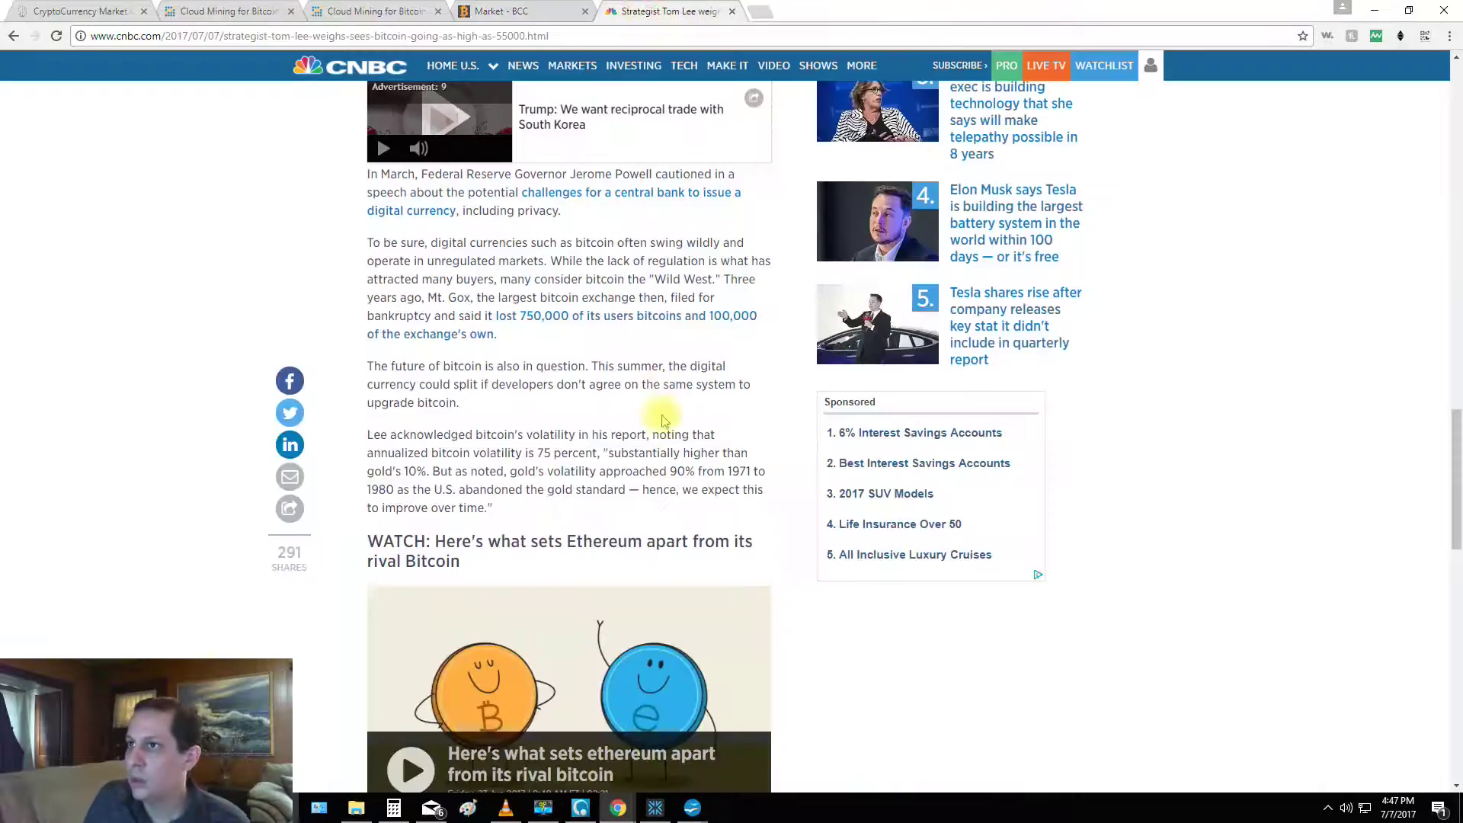
scroll(662, 418, up, 15)
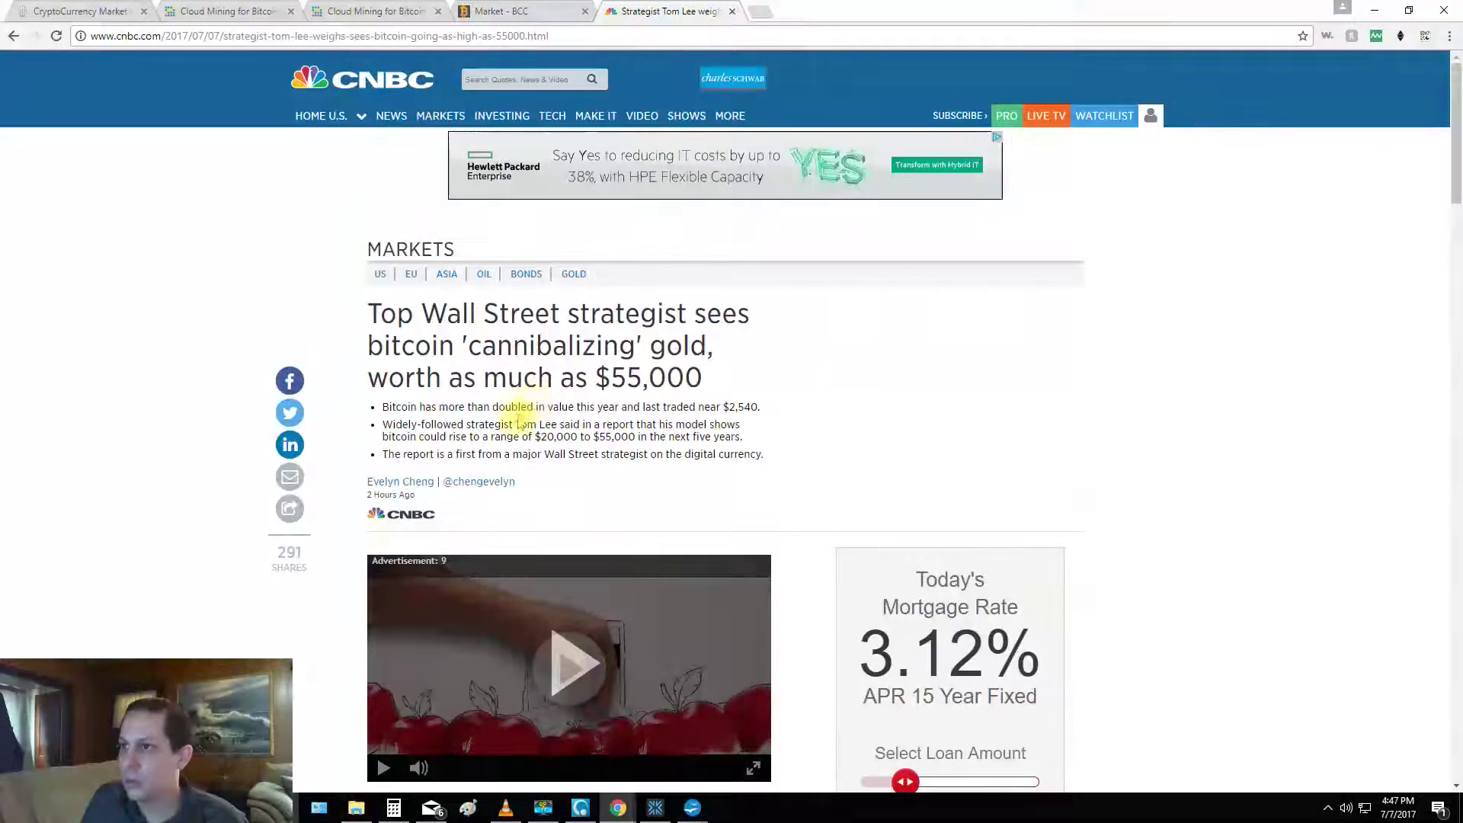
scroll(518, 423, down, 2)
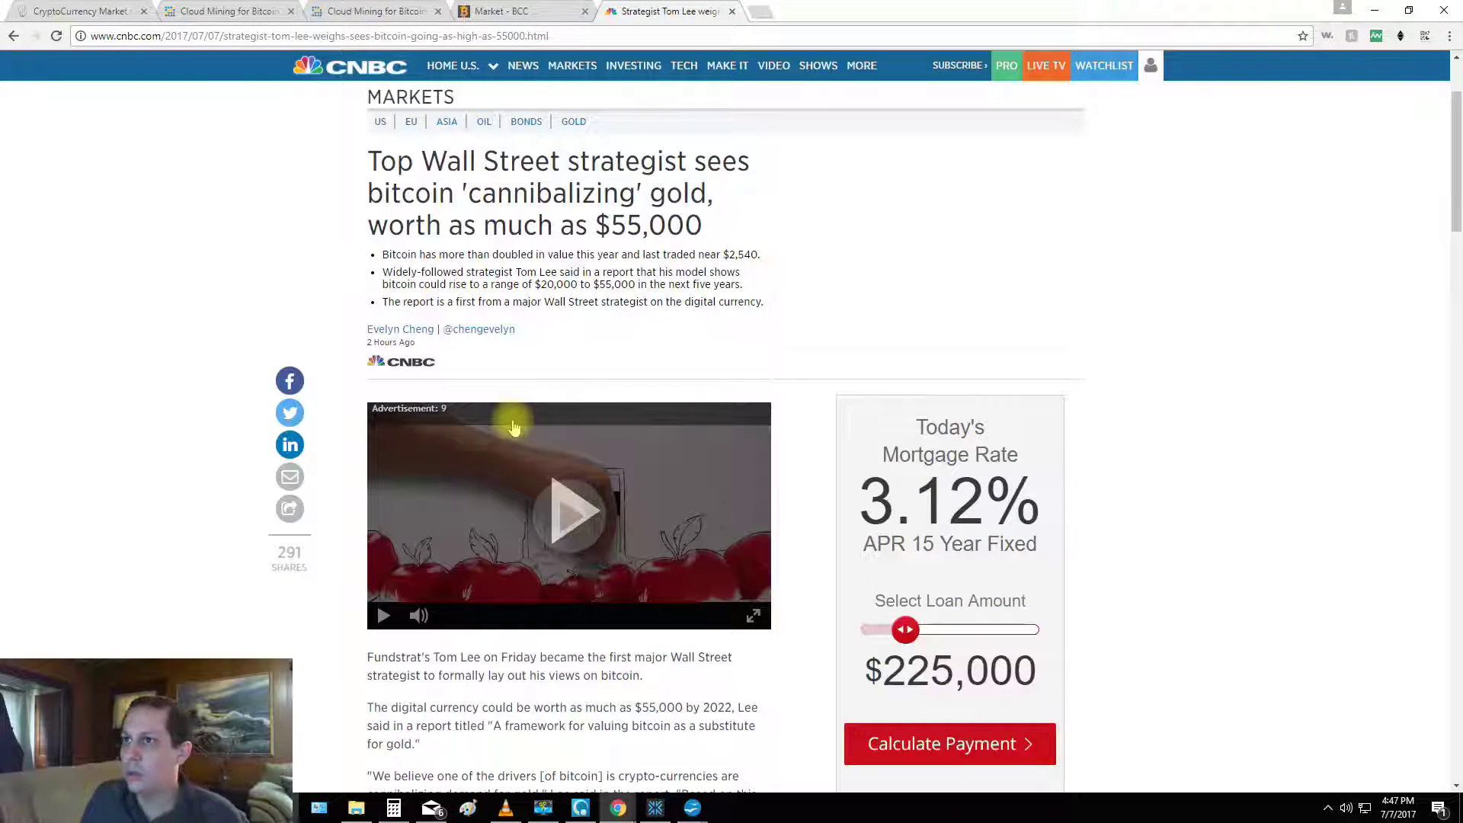
scroll(515, 427, down, 5)
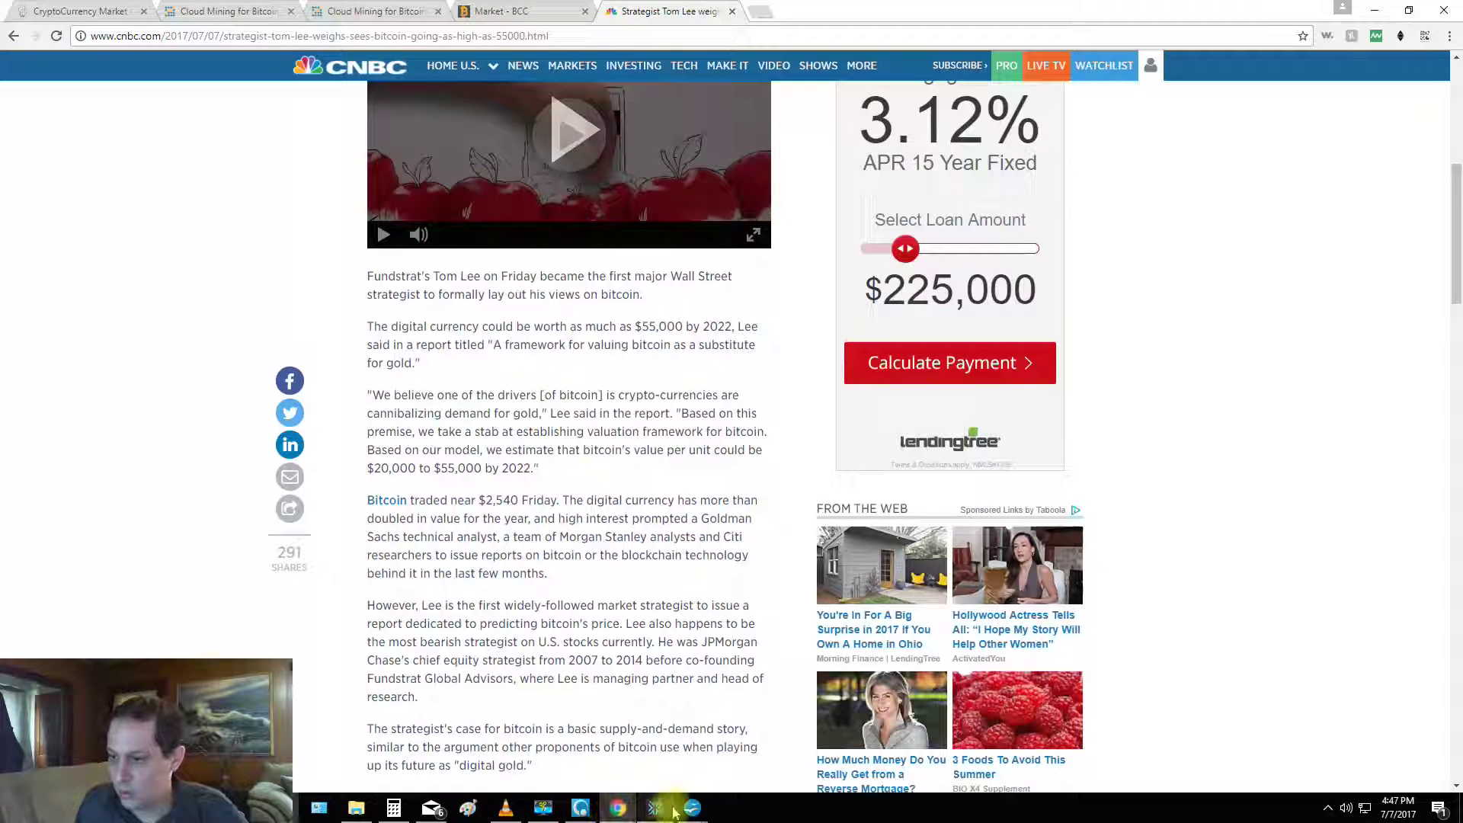
mouse_move(689, 809)
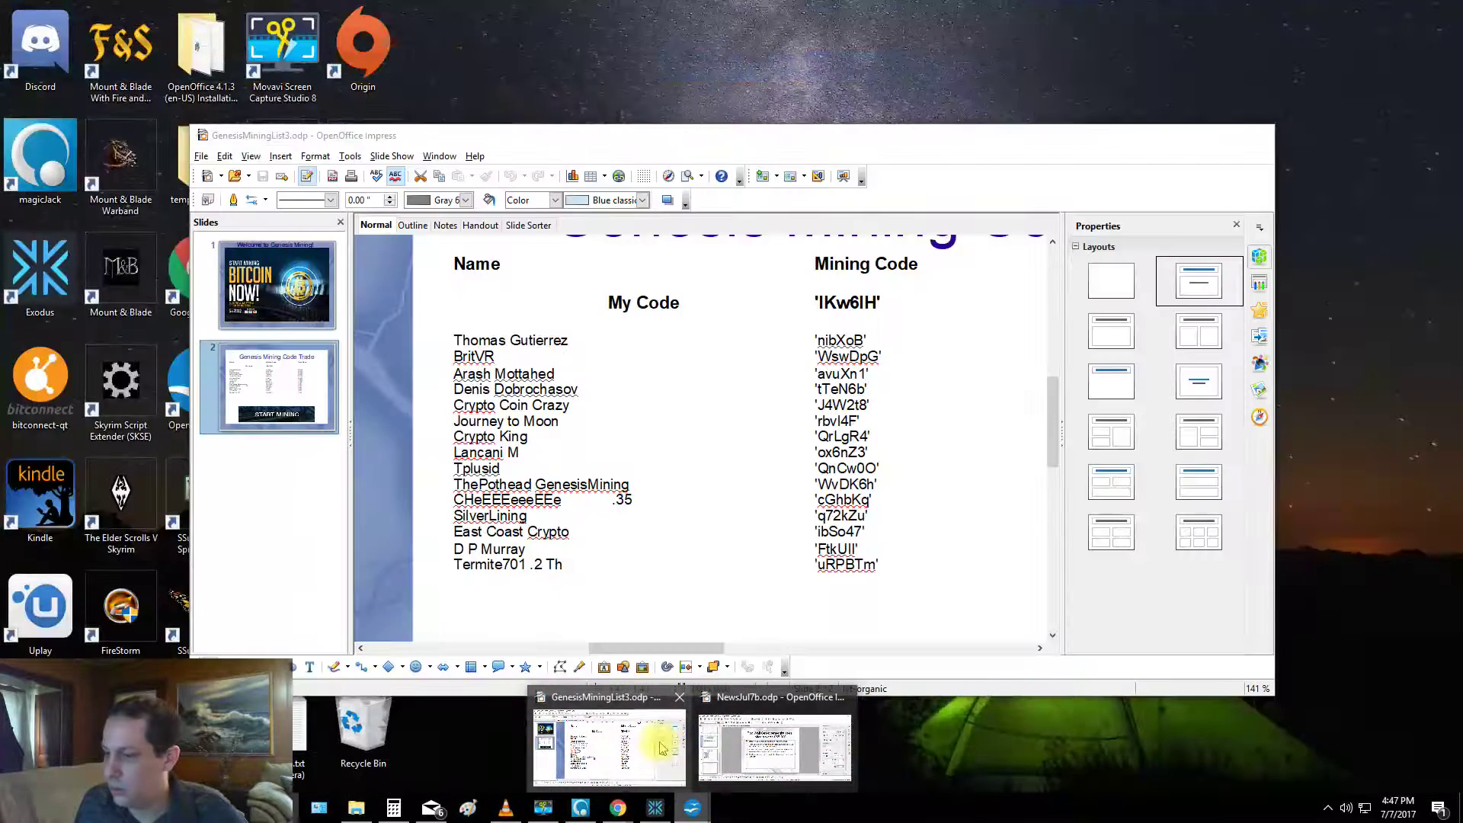
Review the promo code slide in GenesisMiningList3, minimize Impress, and return to the Genesis Mining dashboard.
click(661, 748)
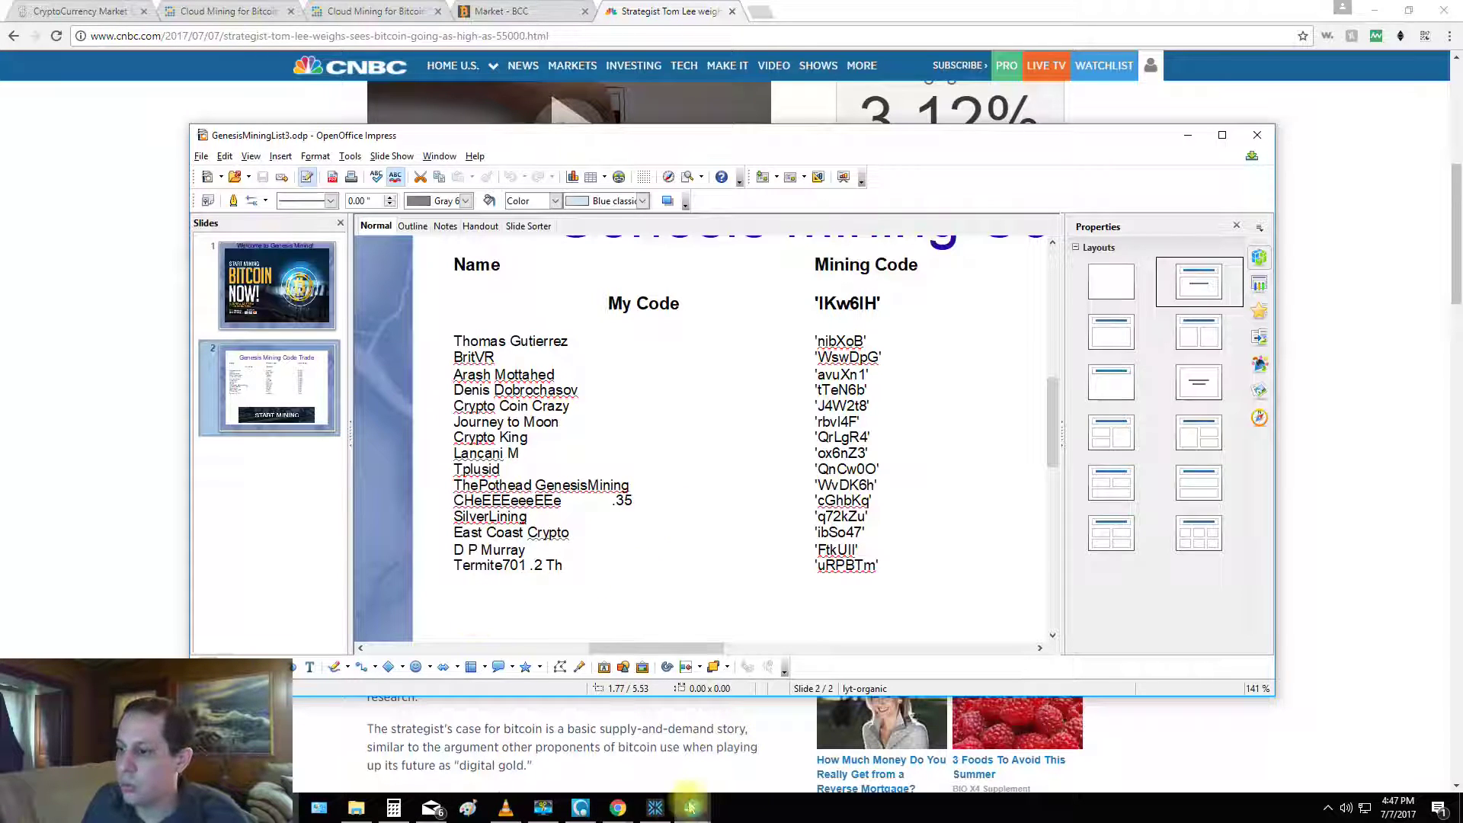
click(1184, 136)
click(262, 10)
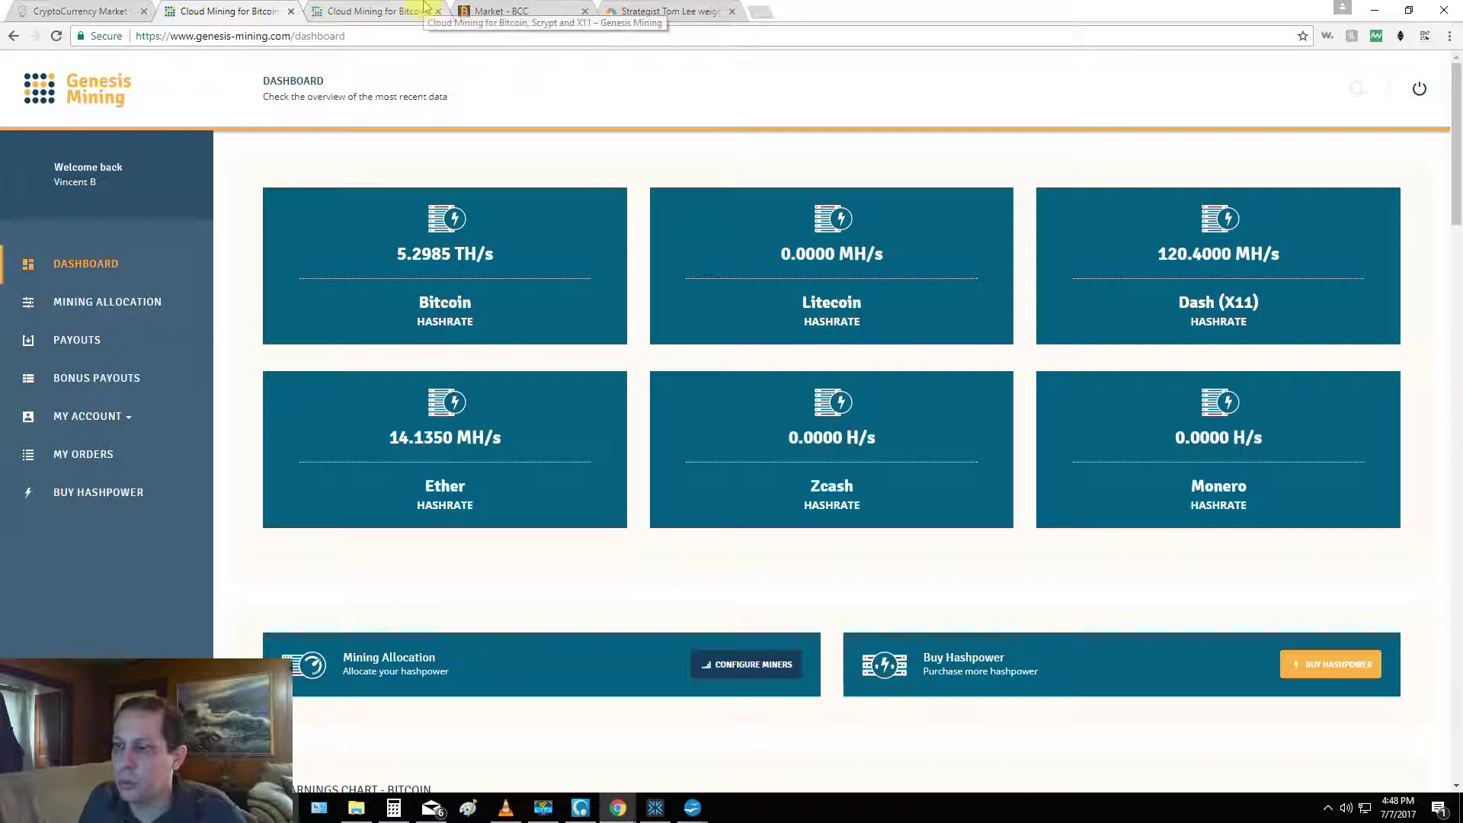
Order 0.25 TH/s of sha256 hashpower paid in Litecoin, totaling LTC 0.807.
click(371, 10)
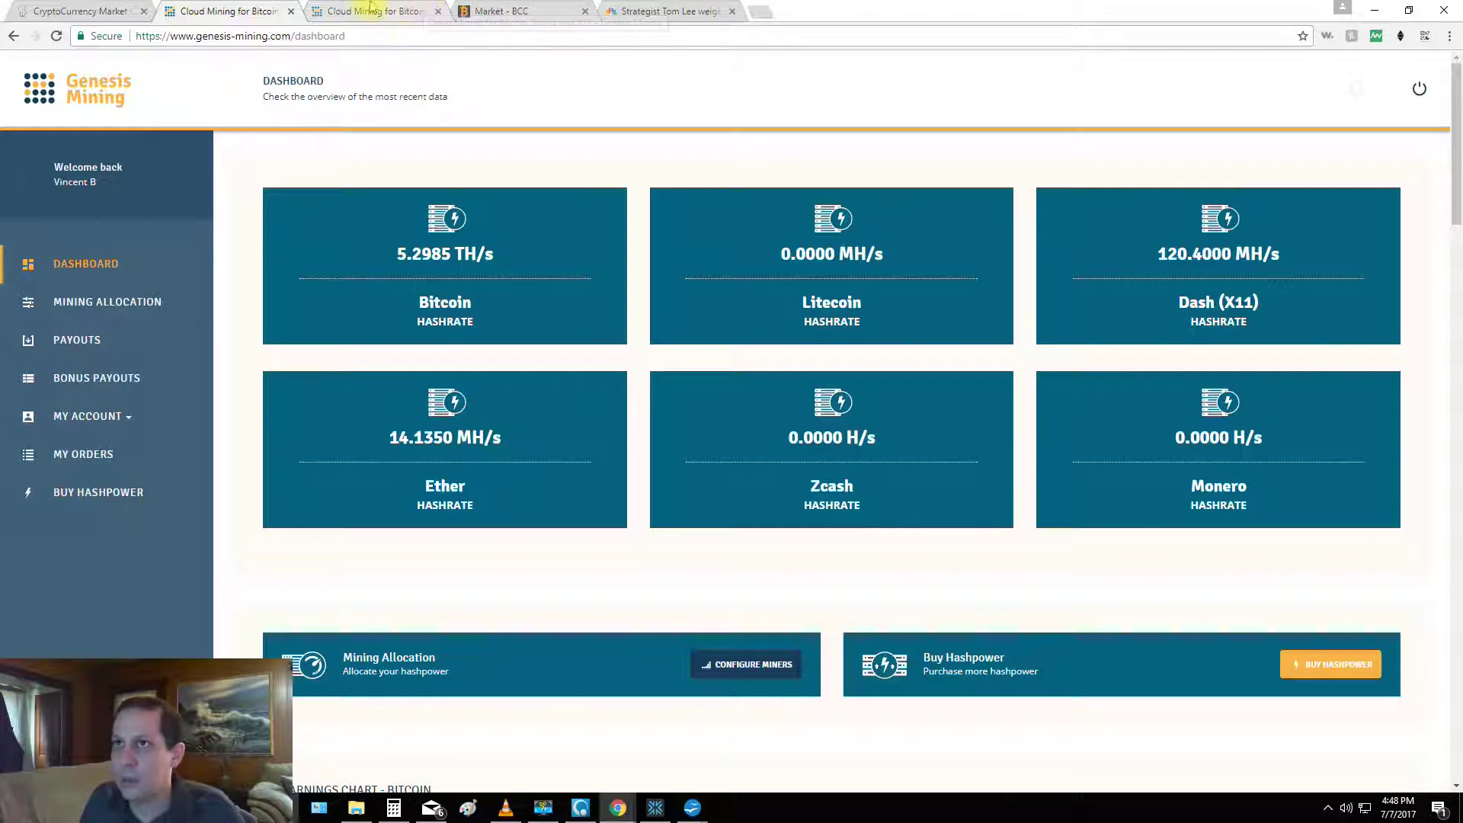
drag(280, 306, 335, 296)
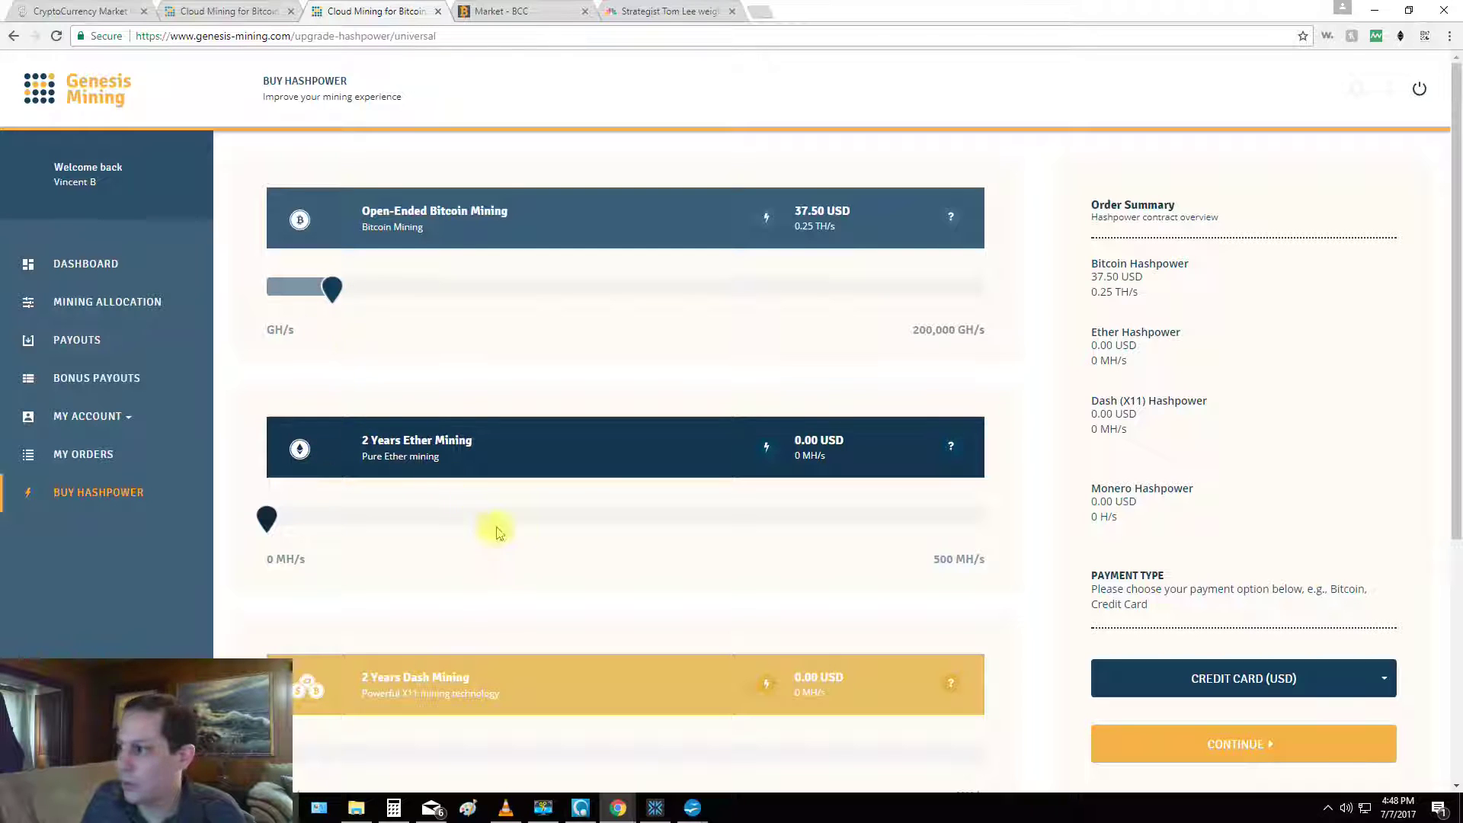
click(1379, 678)
scroll(1219, 743, down, 3)
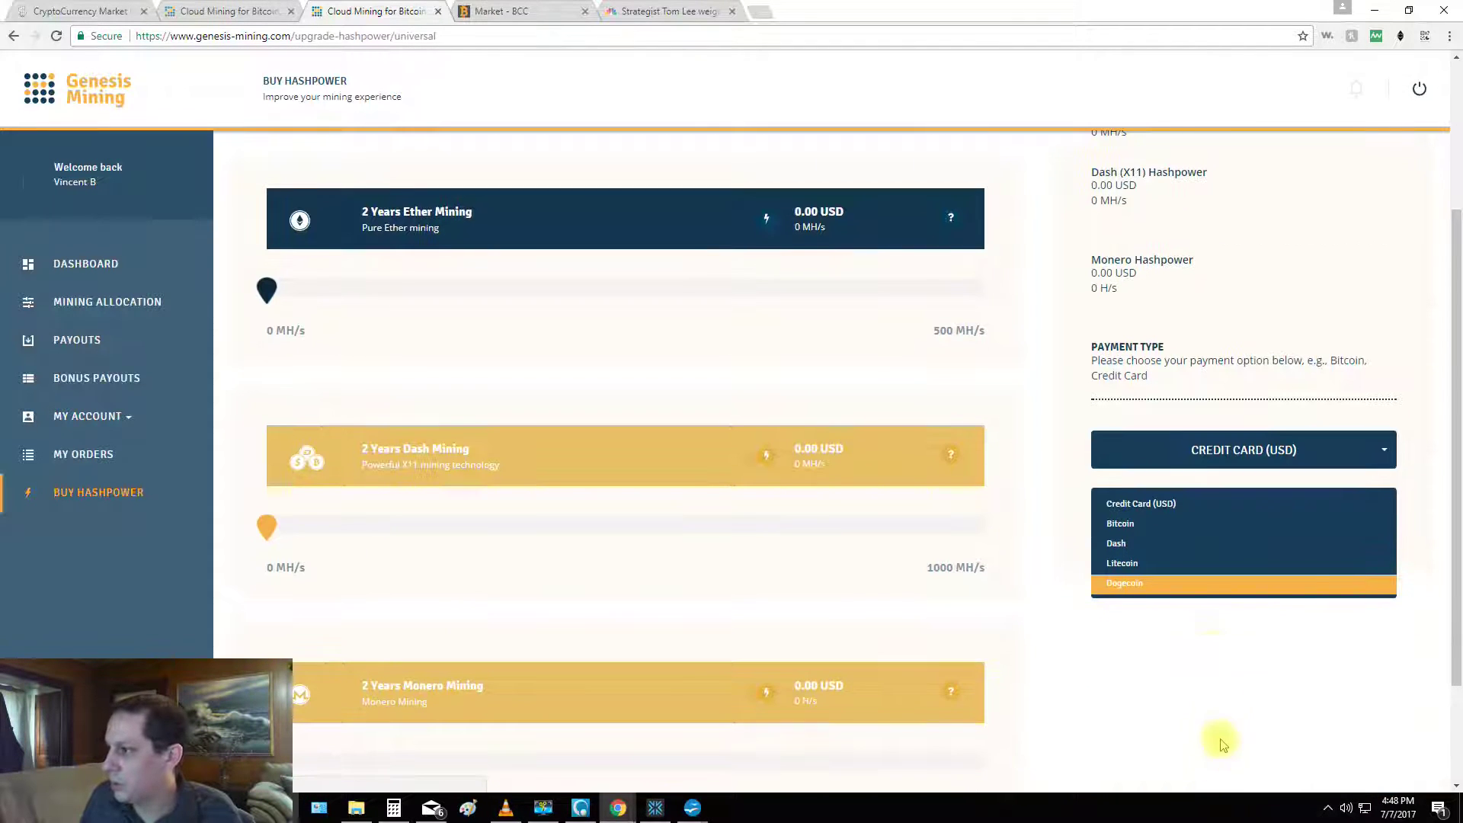
click(1162, 563)
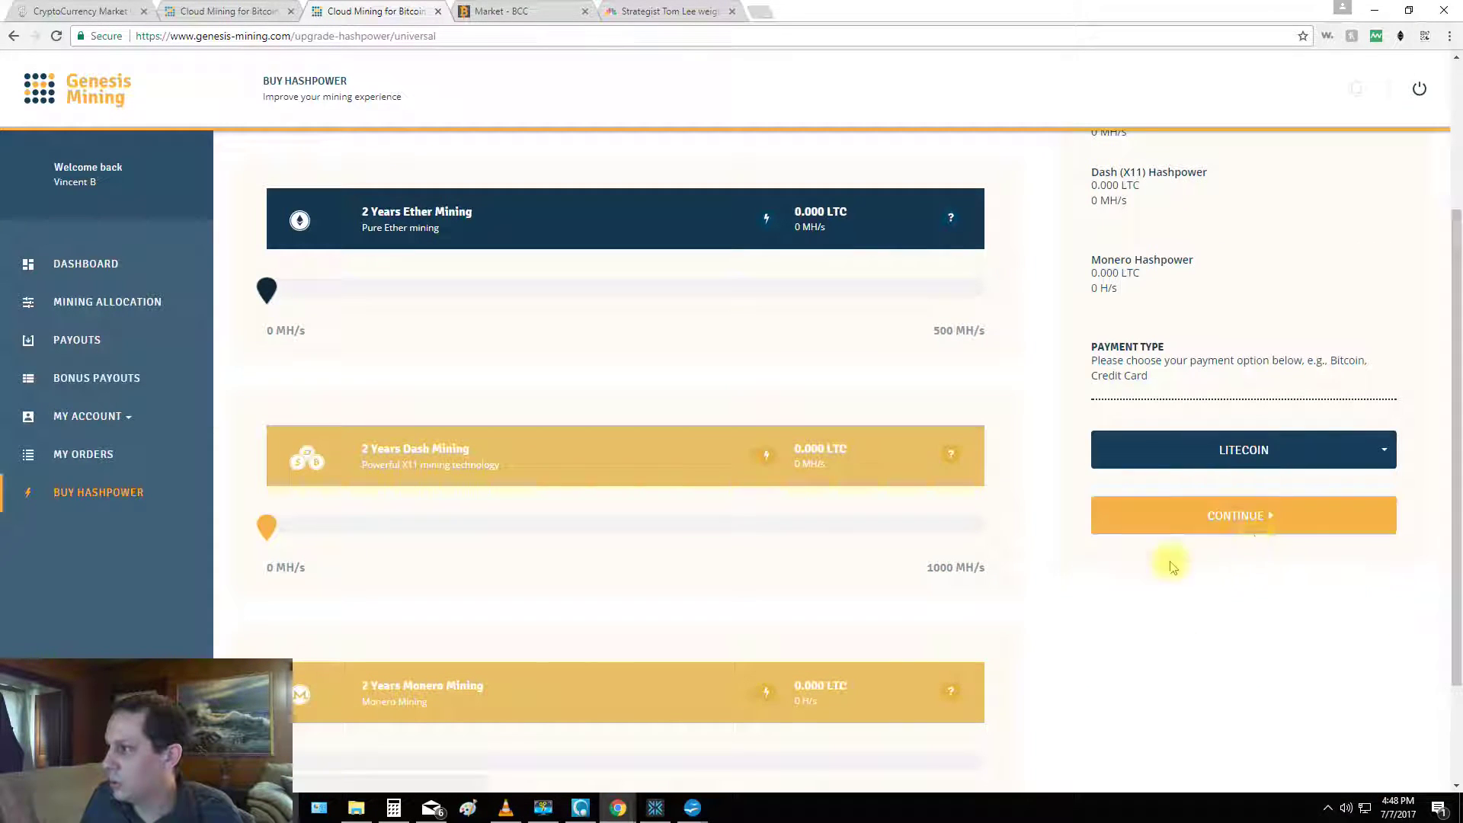
click(1252, 529)
scroll(598, 467, down, 4)
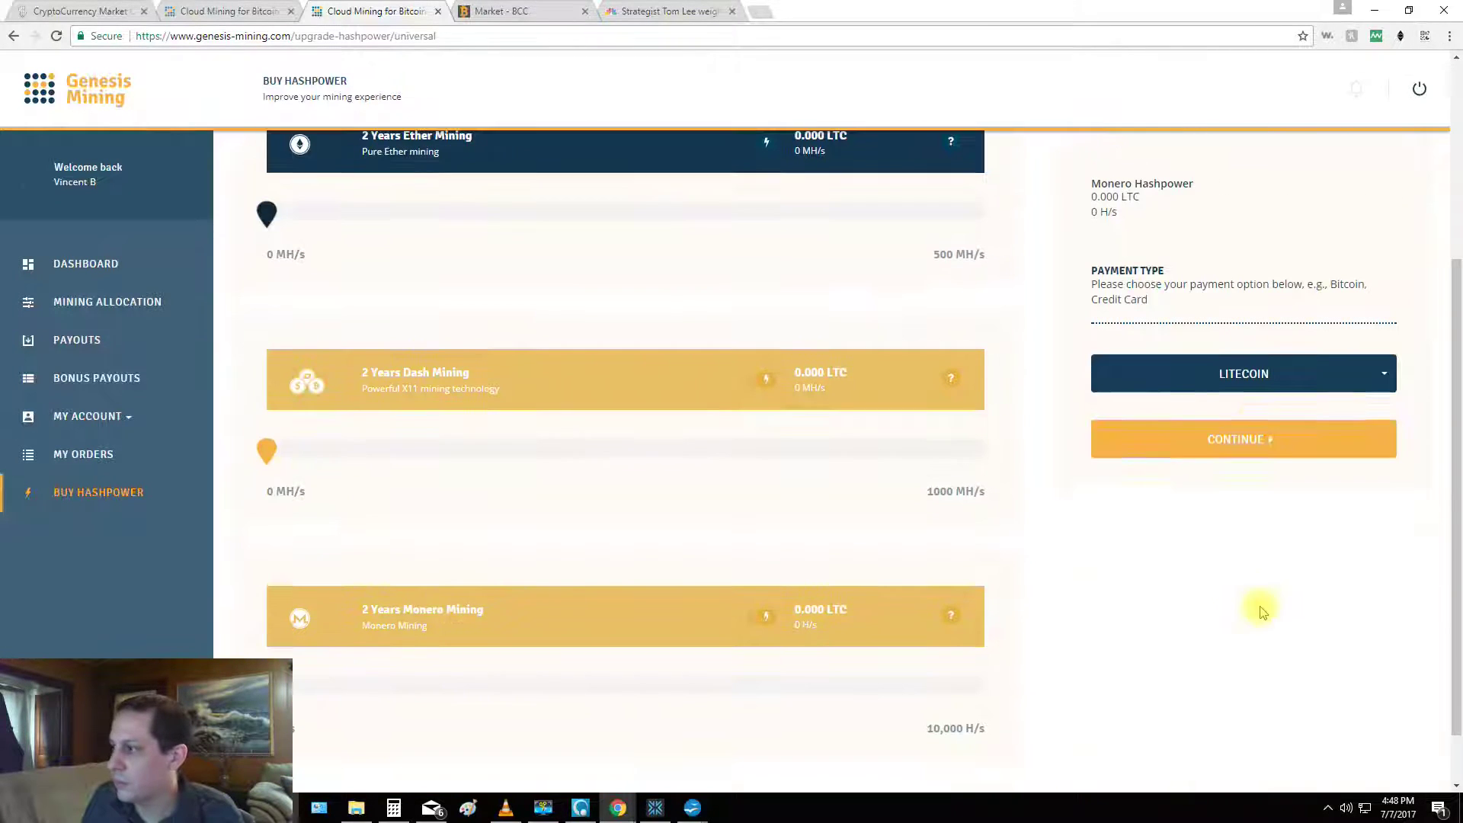
click(1180, 430)
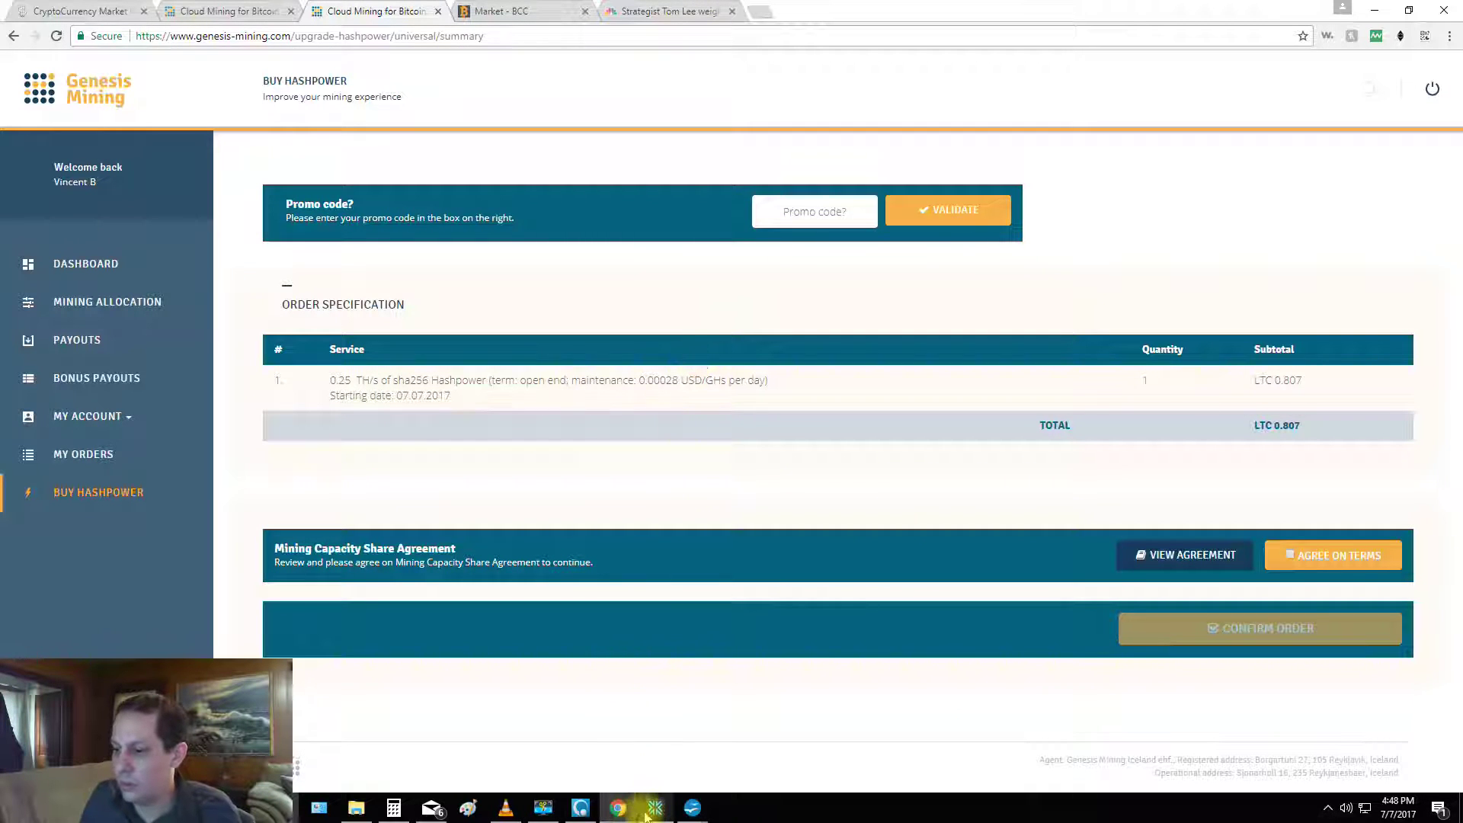
Copy the last promo code from the GenesisMiningList3 slide in Impress.
mouse_move(648, 811)
click(630, 757)
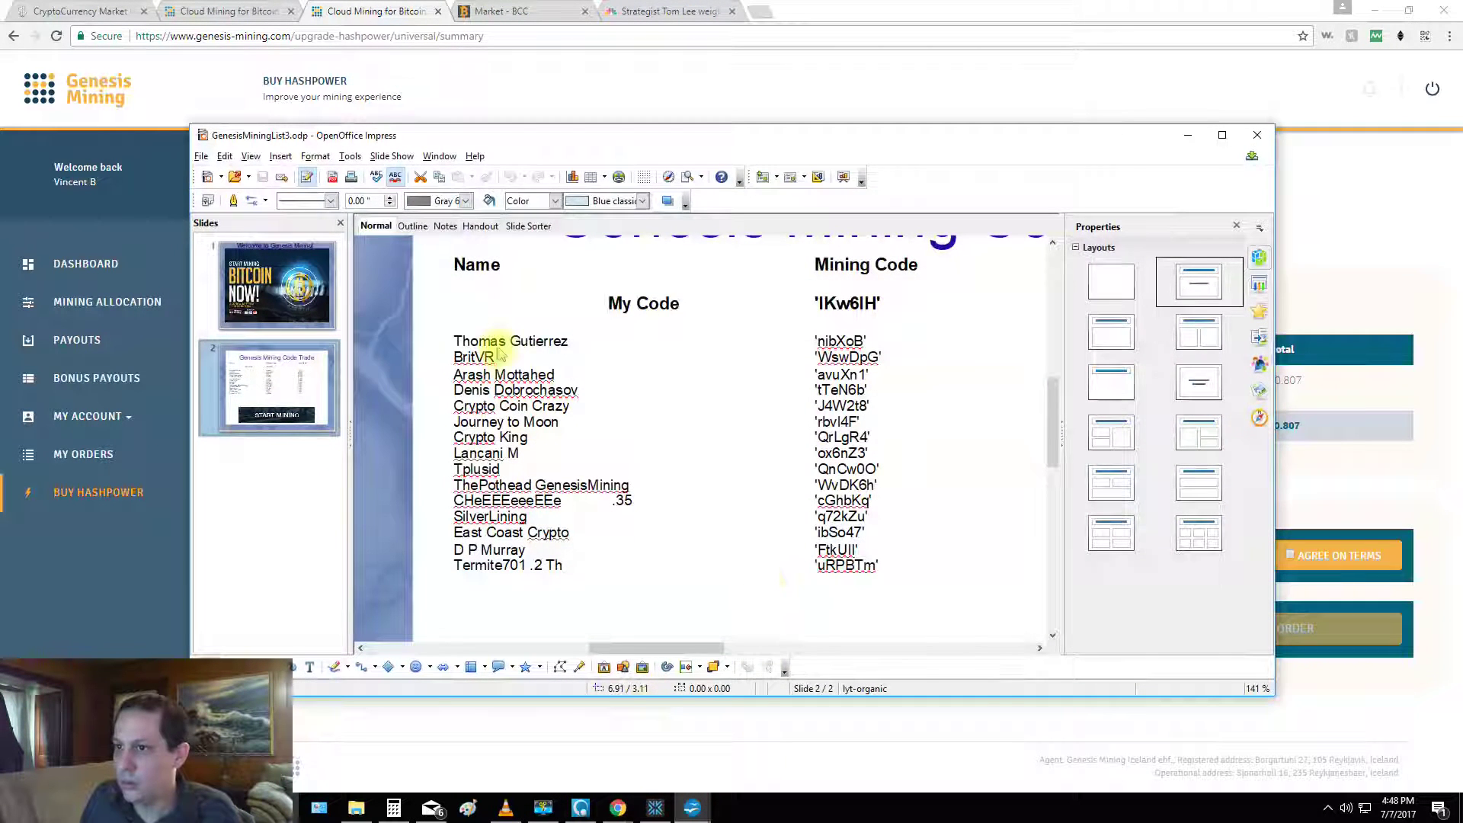
double_click(840, 567)
key(ctrl+c)
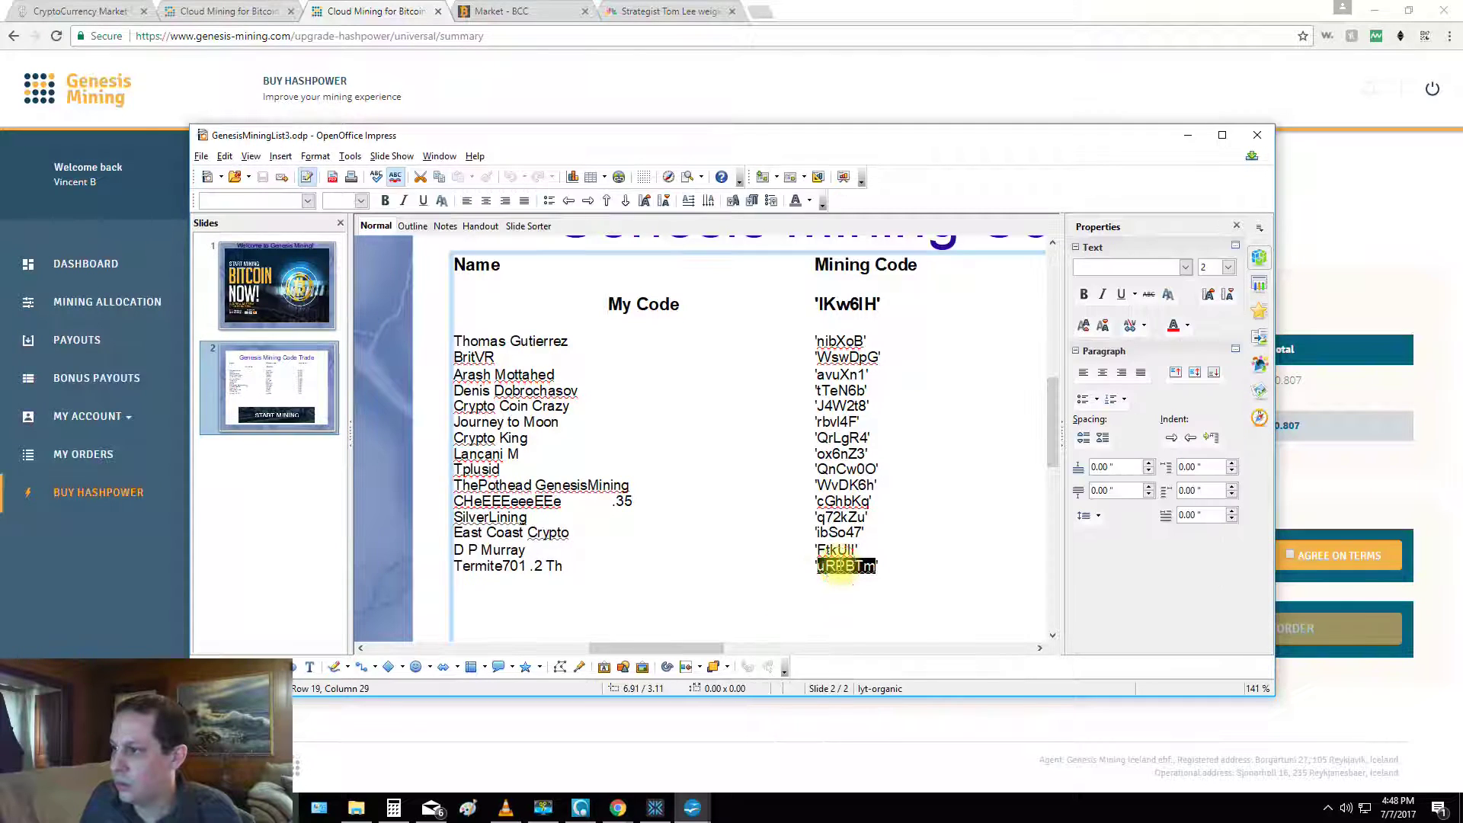
right_click(827, 568)
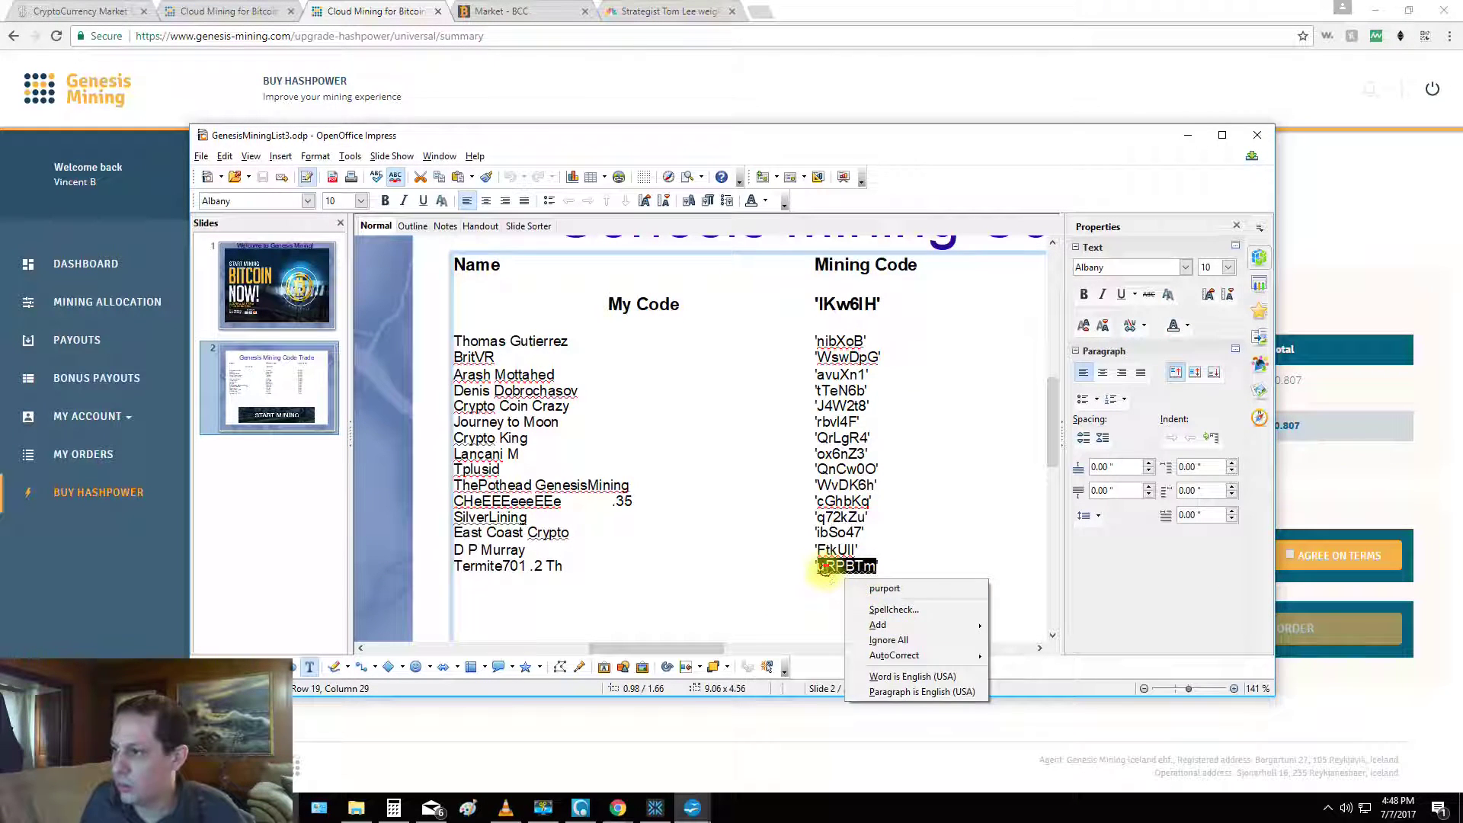
key(Escape)
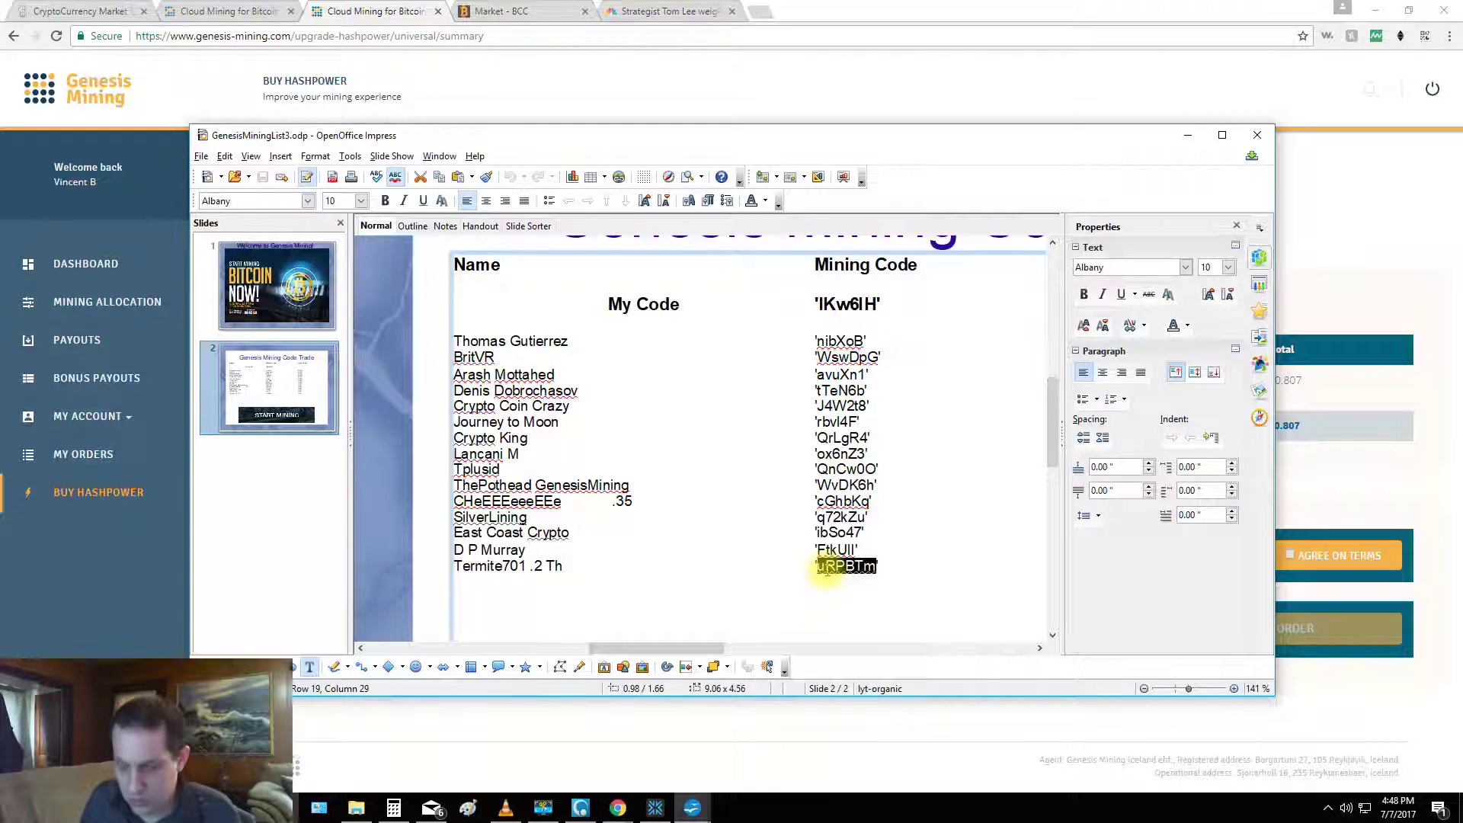
click(1187, 136)
Apply the promo code for a 3% discount to LTC 0.783, agree to the terms, and confirm.
click(823, 210)
key(ctrl+v)
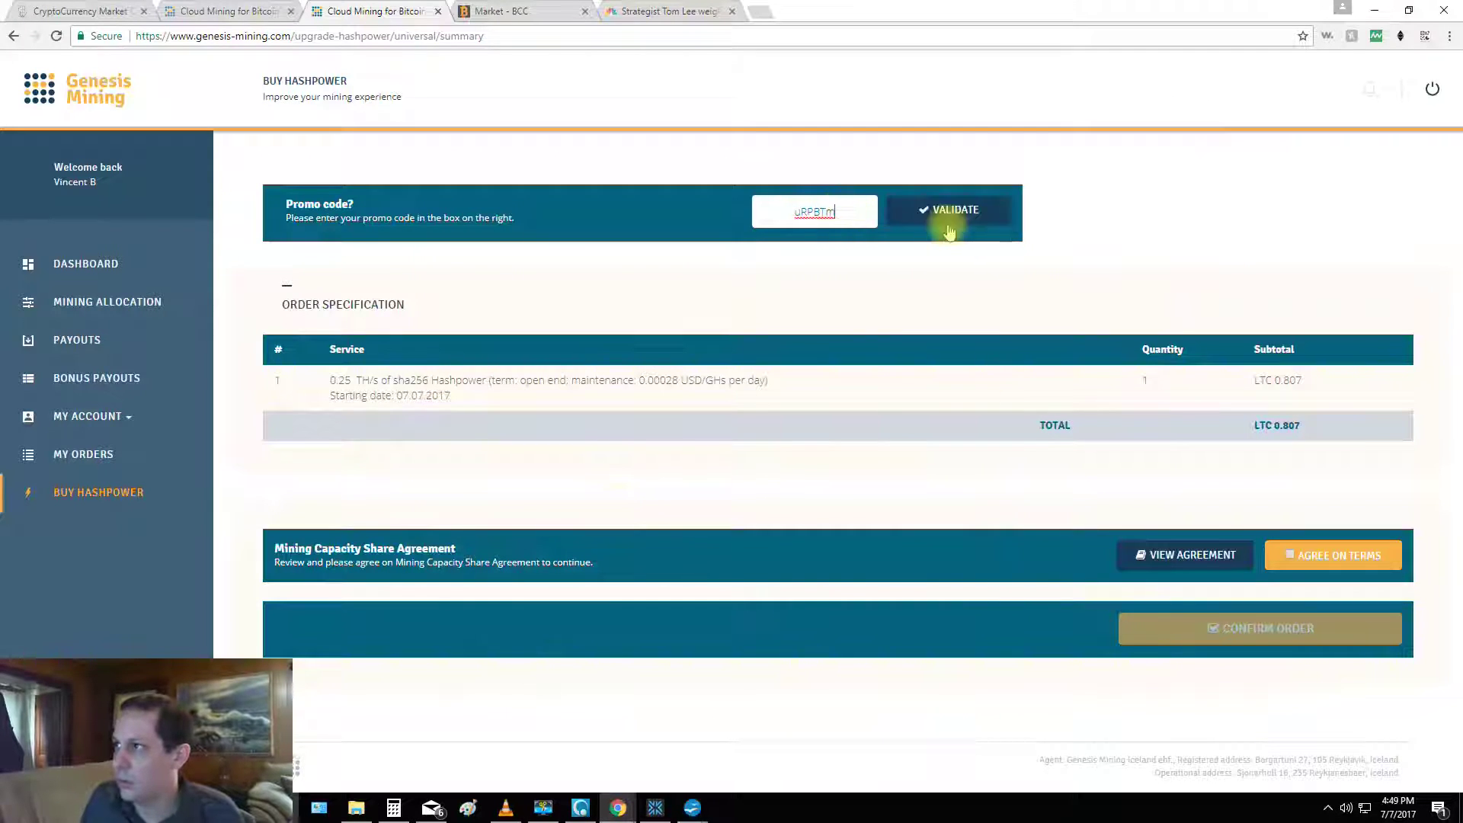
click(953, 215)
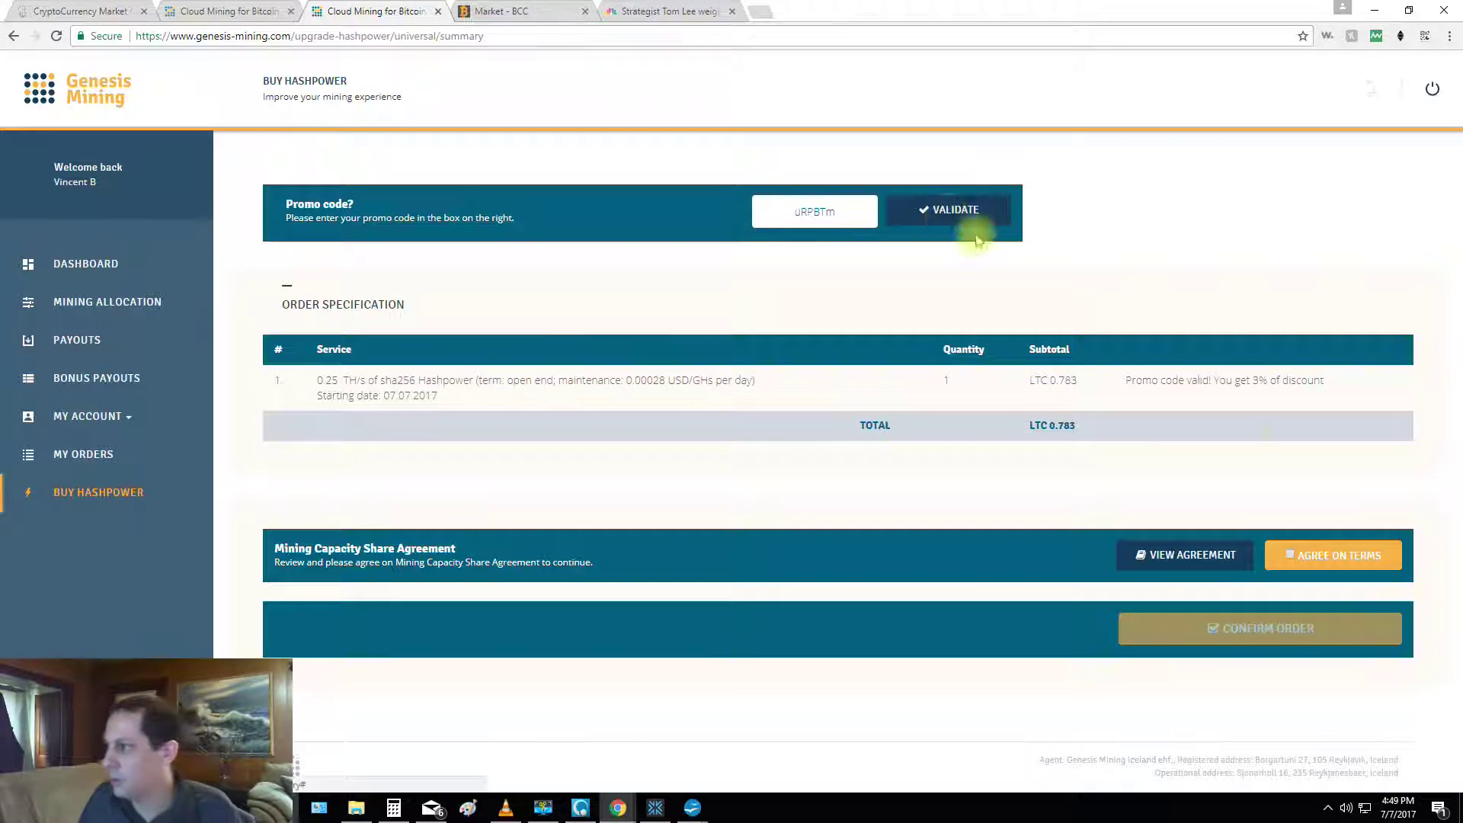
click(1335, 555)
click(1312, 631)
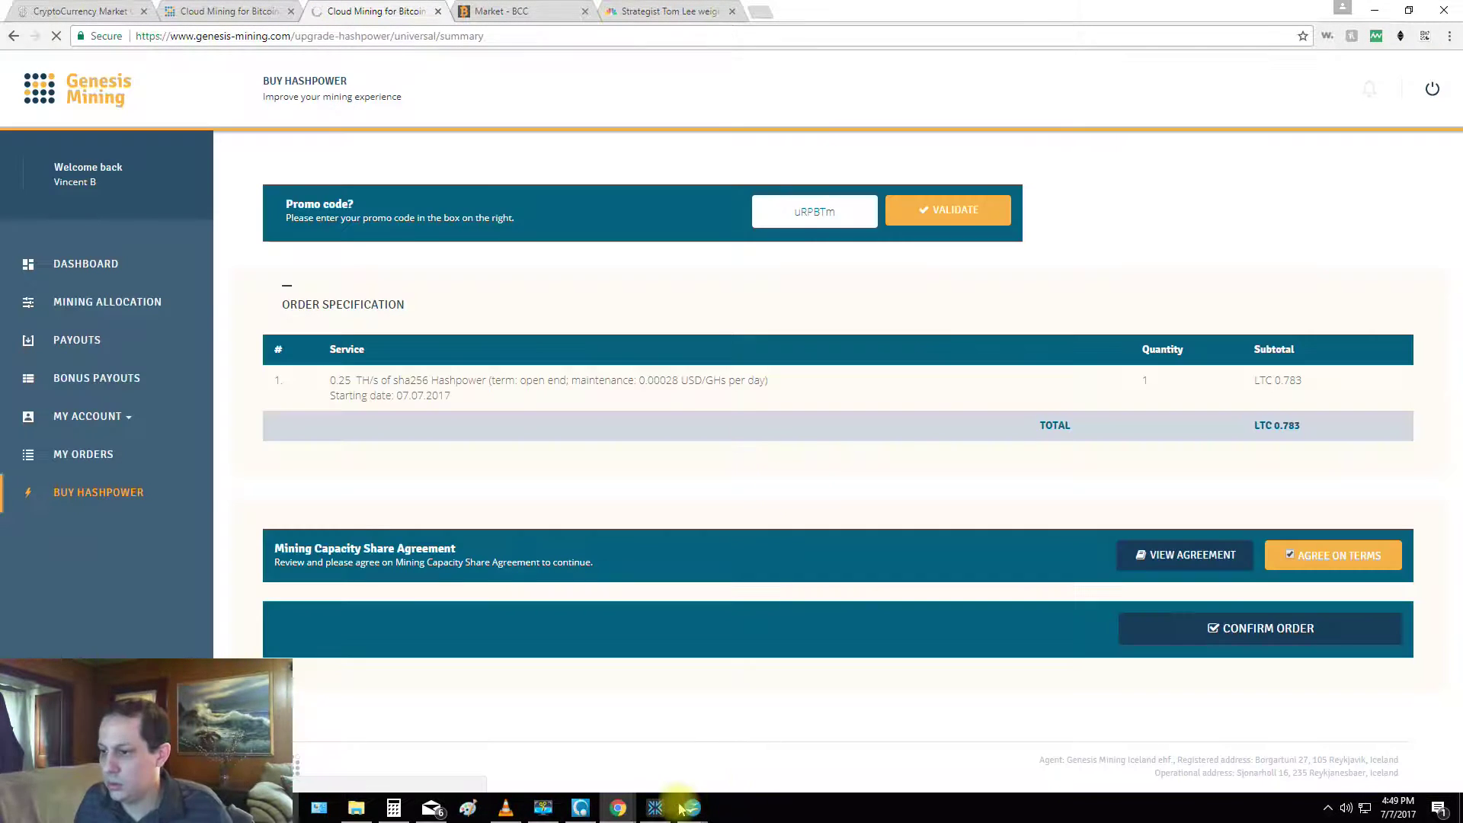
click(655, 807)
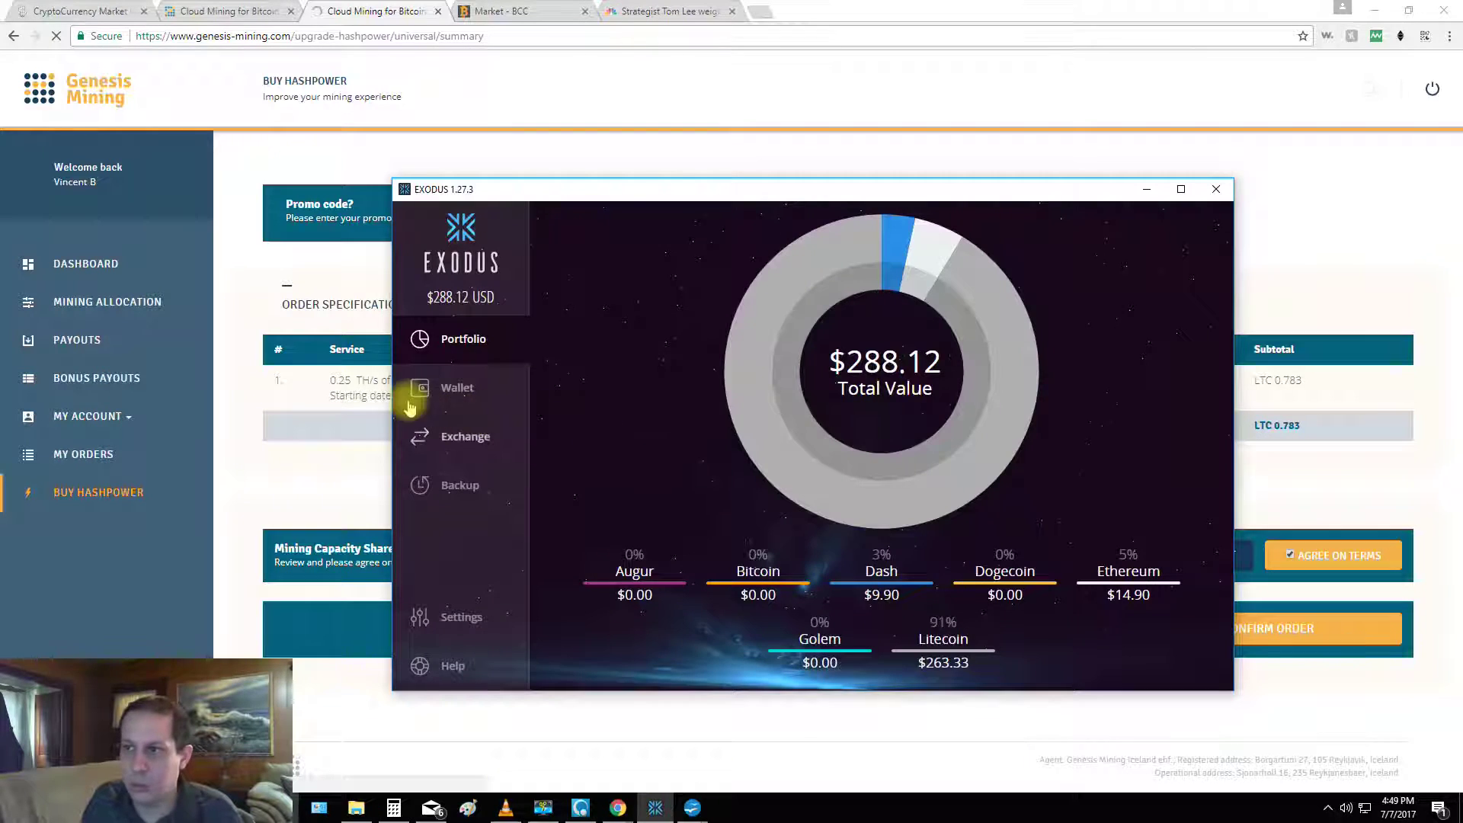
click(479, 385)
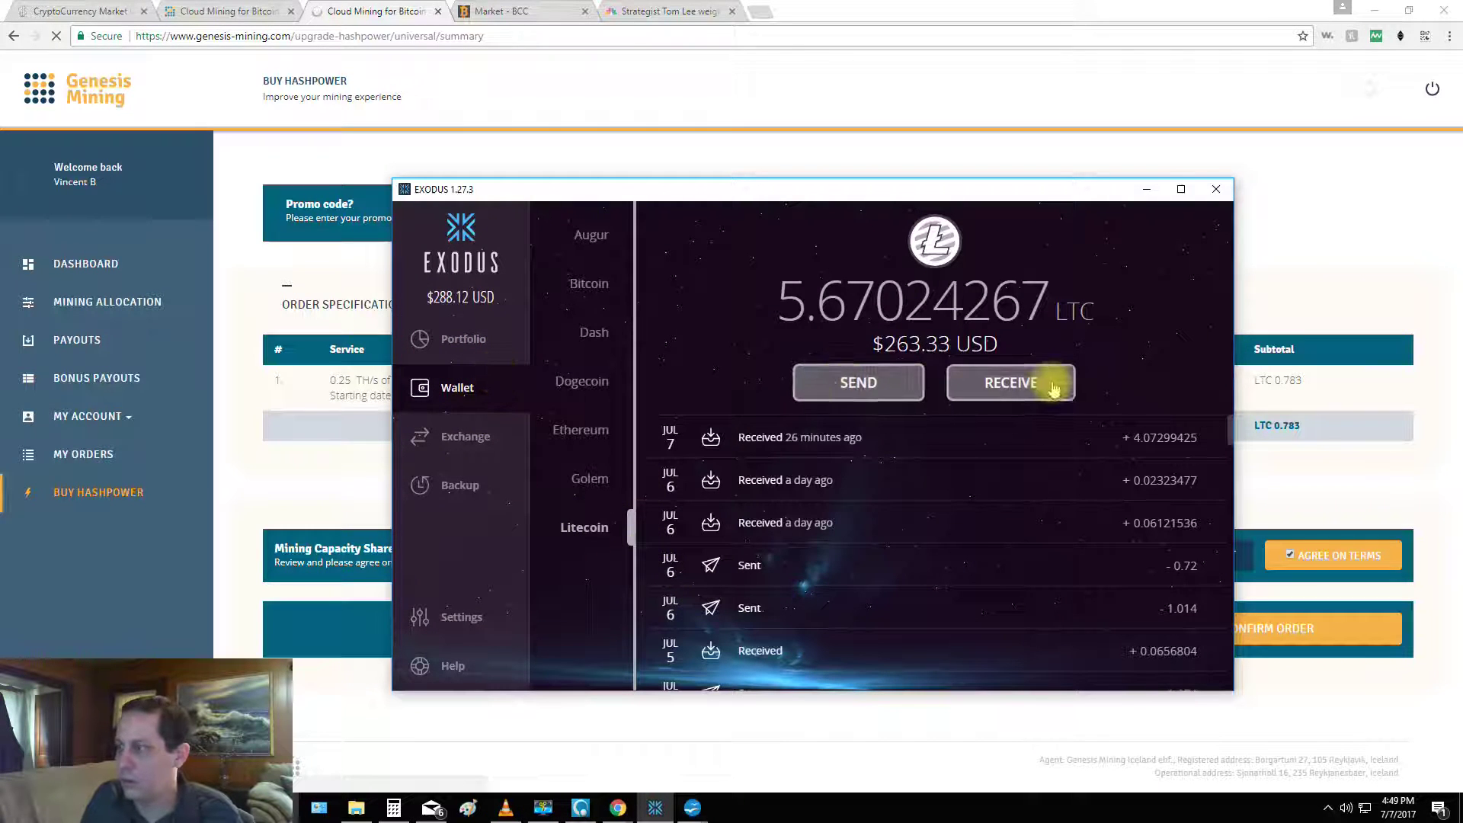
click(1329, 665)
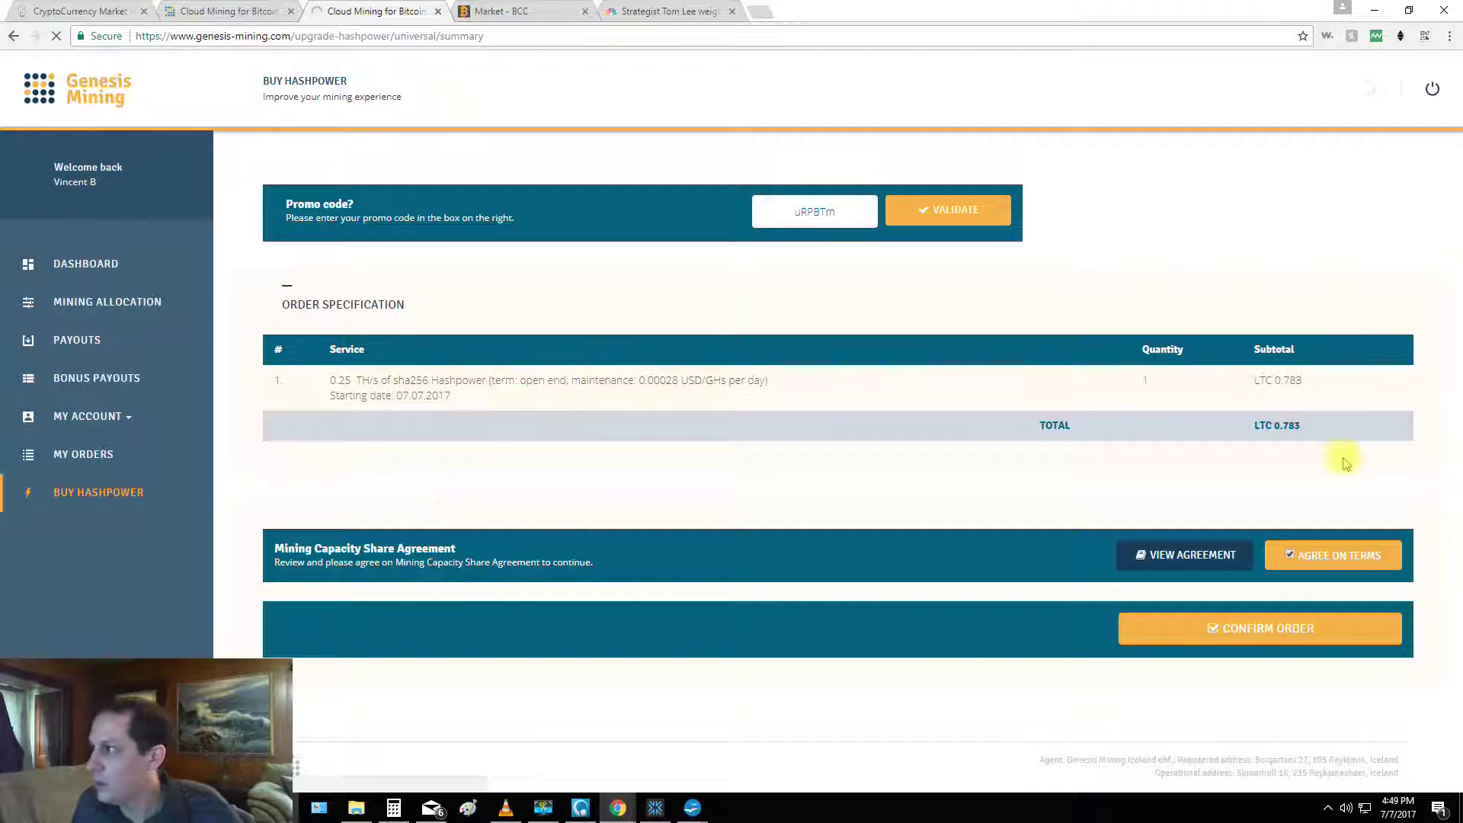
Place the order, copy its Litecoin payment address for 0.783 LTC, and bring up Exodus.
click(952, 210)
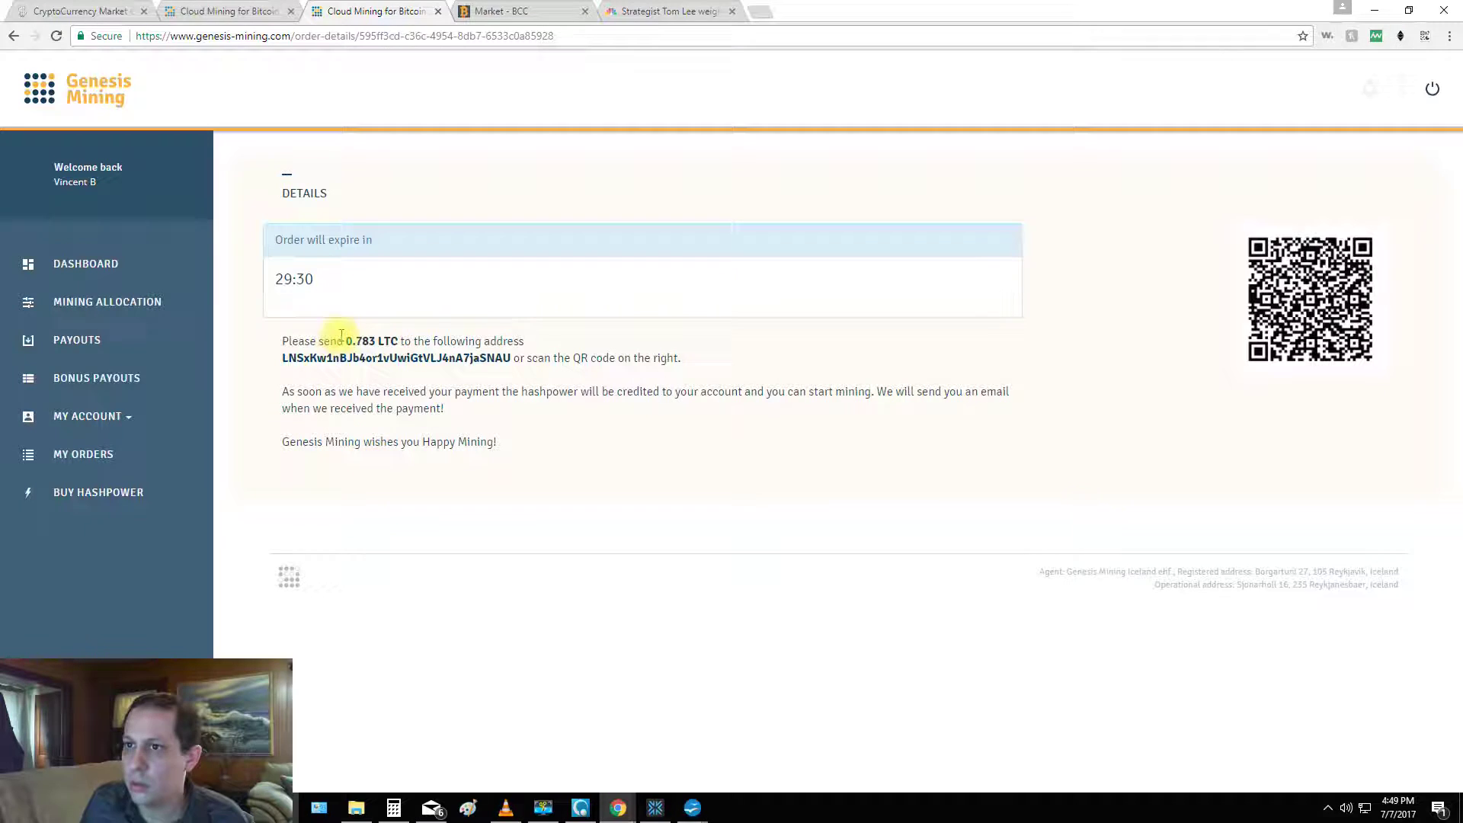
double_click(396, 363)
right_click(397, 365)
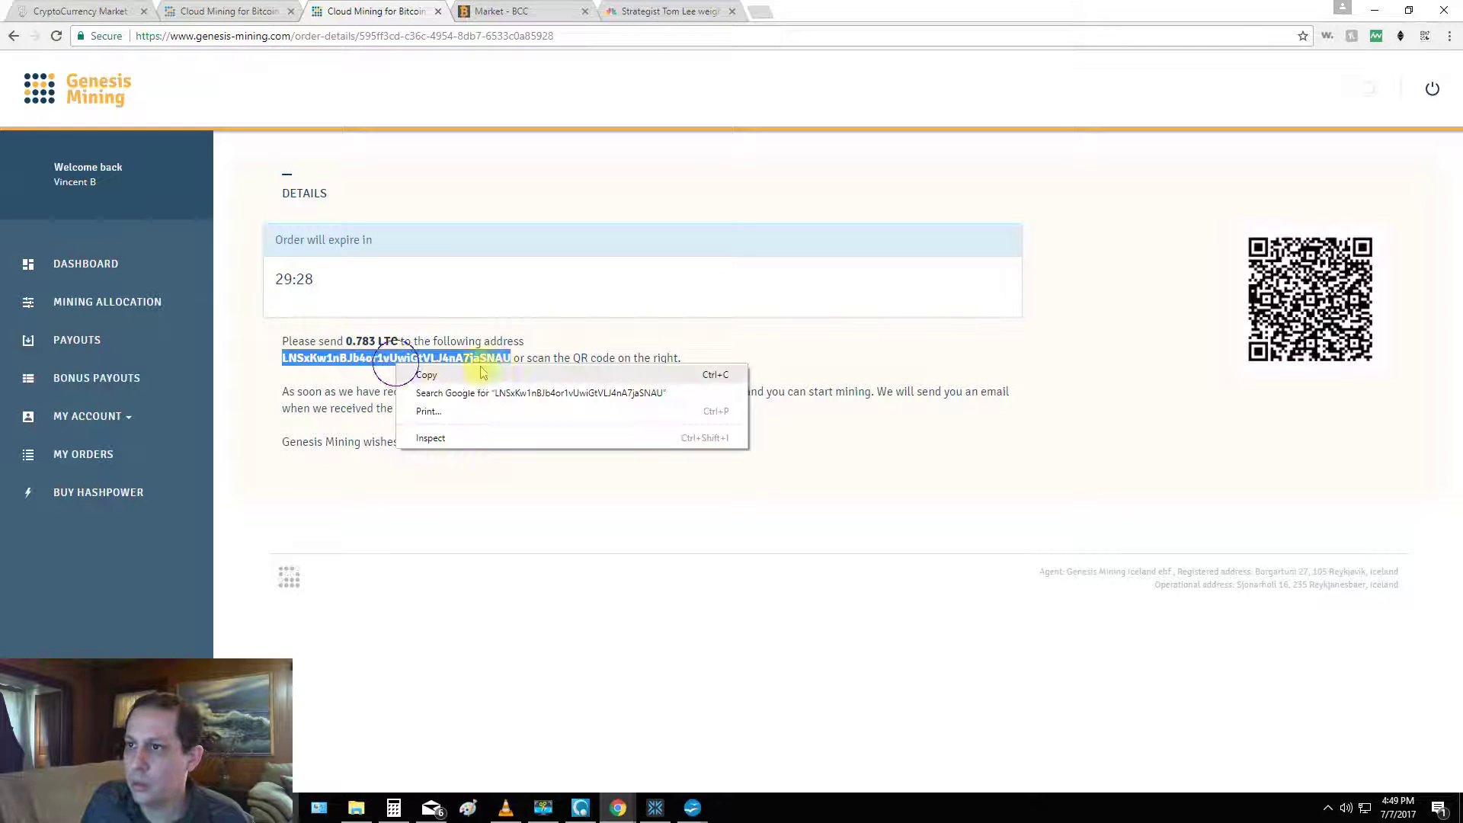
click(427, 375)
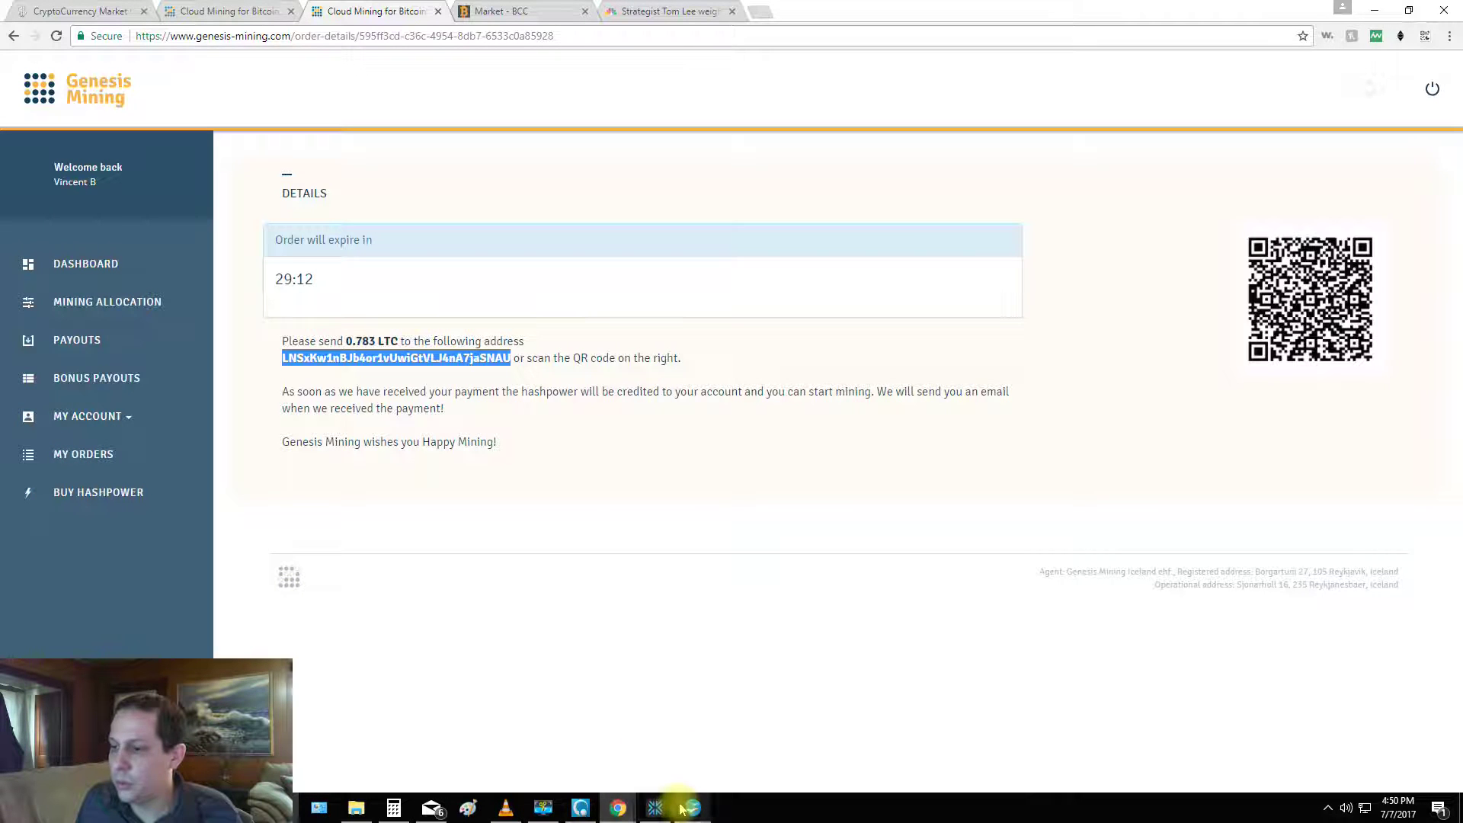
click(655, 806)
drag(683, 200, 749, 130)
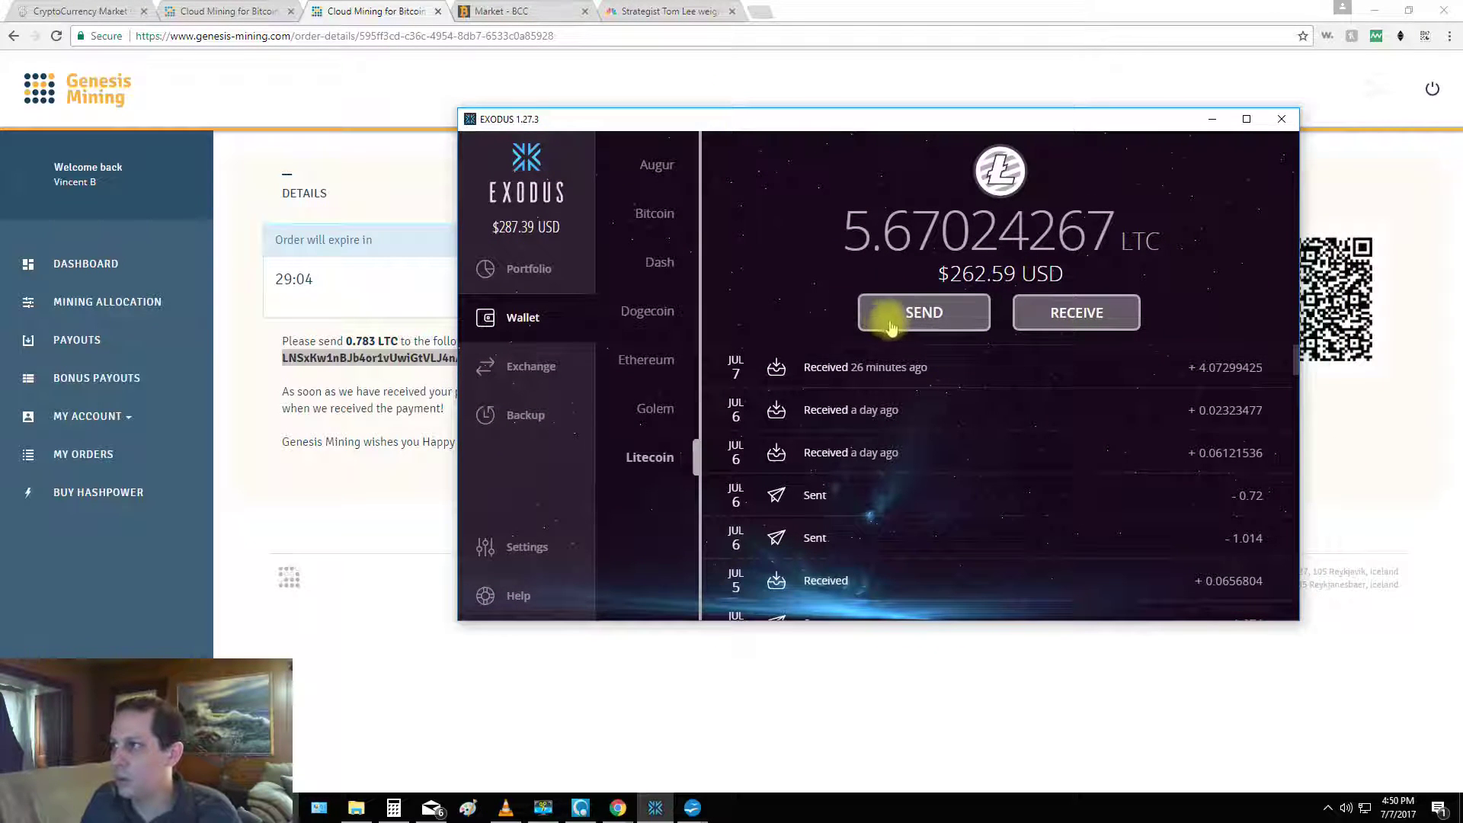
Send 0.783 LTC ($36.26) from Exodus to the pasted Genesis Mining address, then return to Chrome.
click(929, 312)
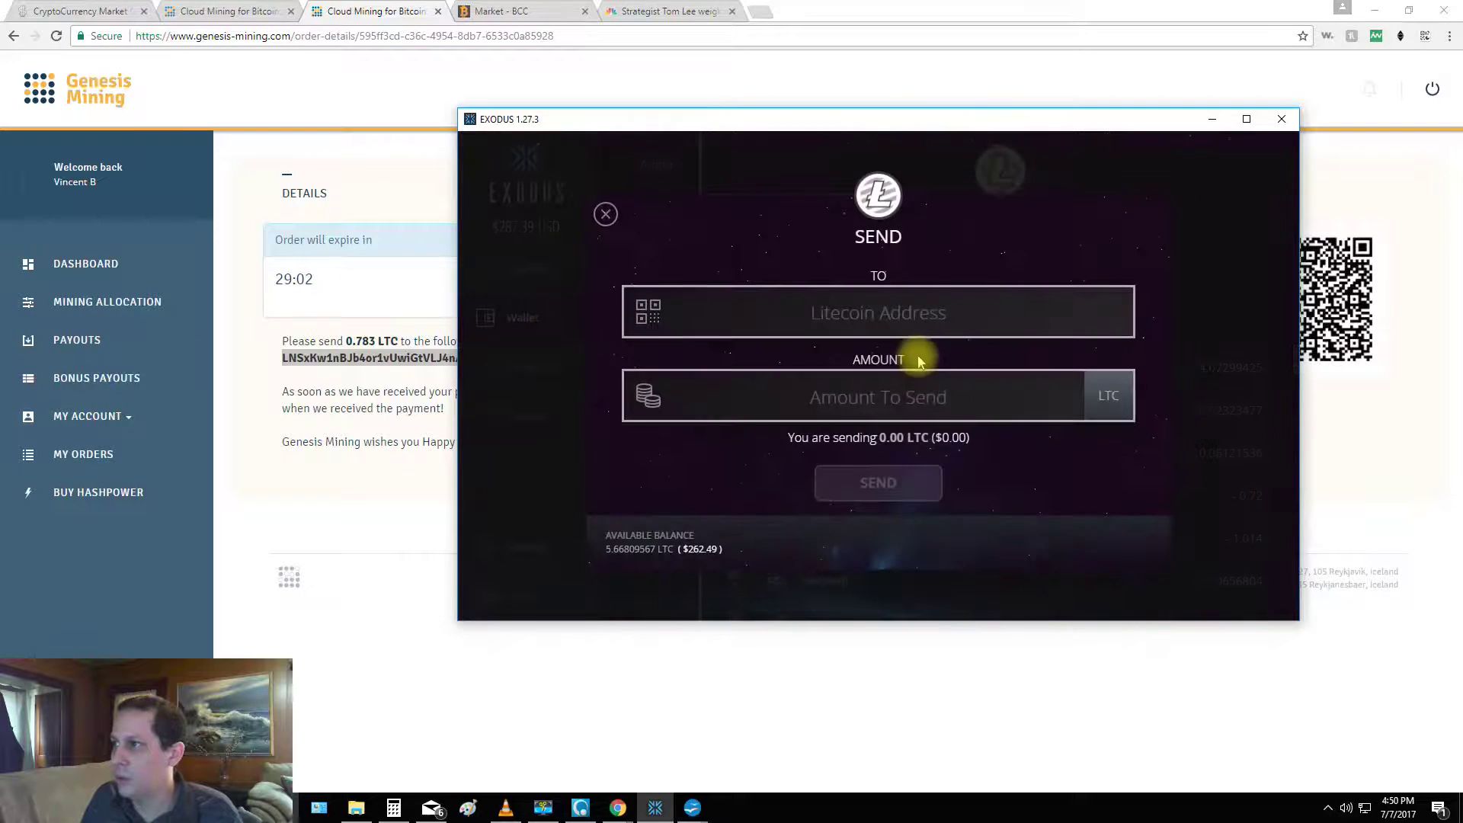
click(879, 313)
key(ctrl+v)
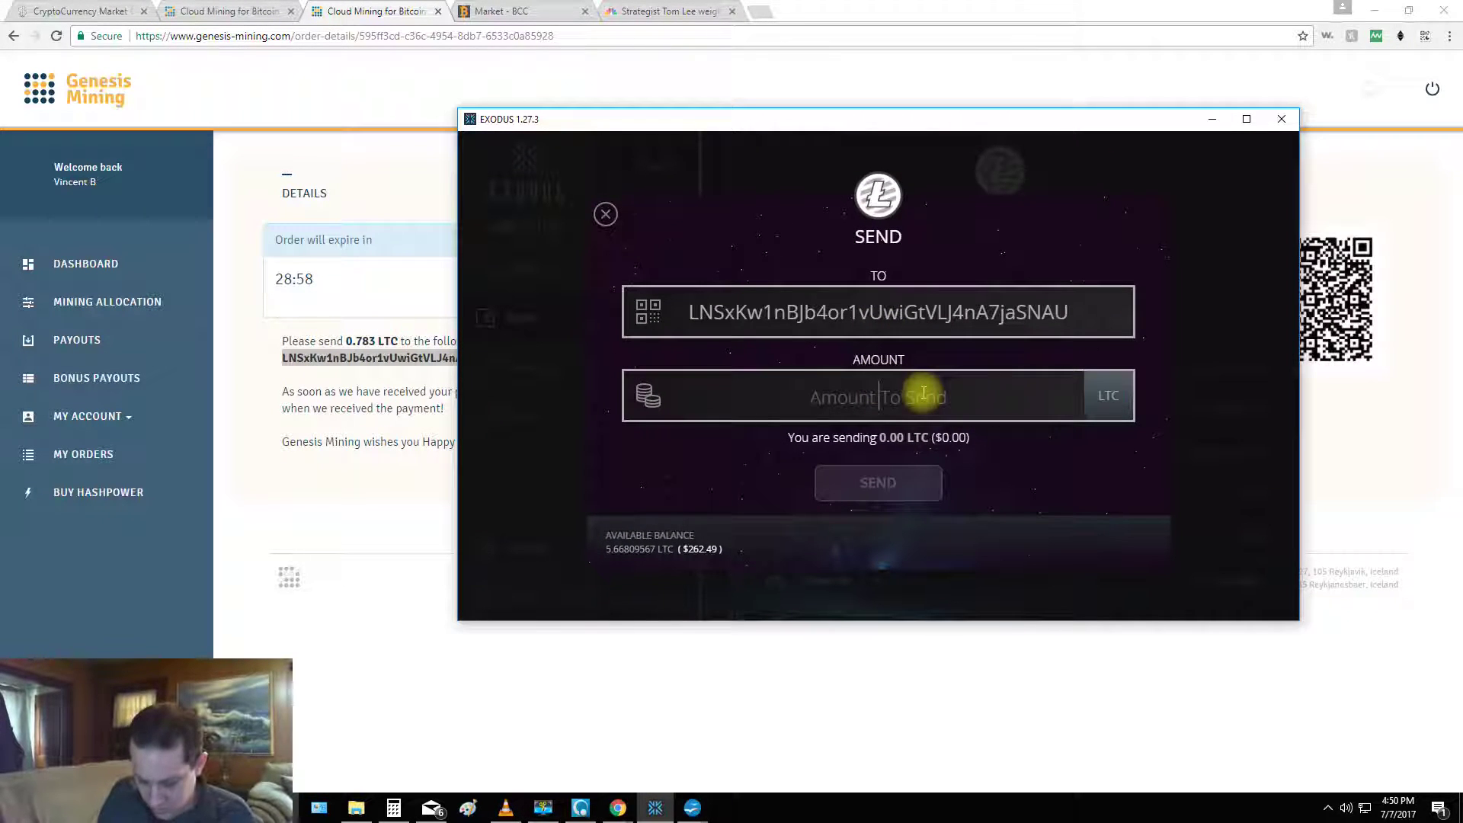
text(.783)
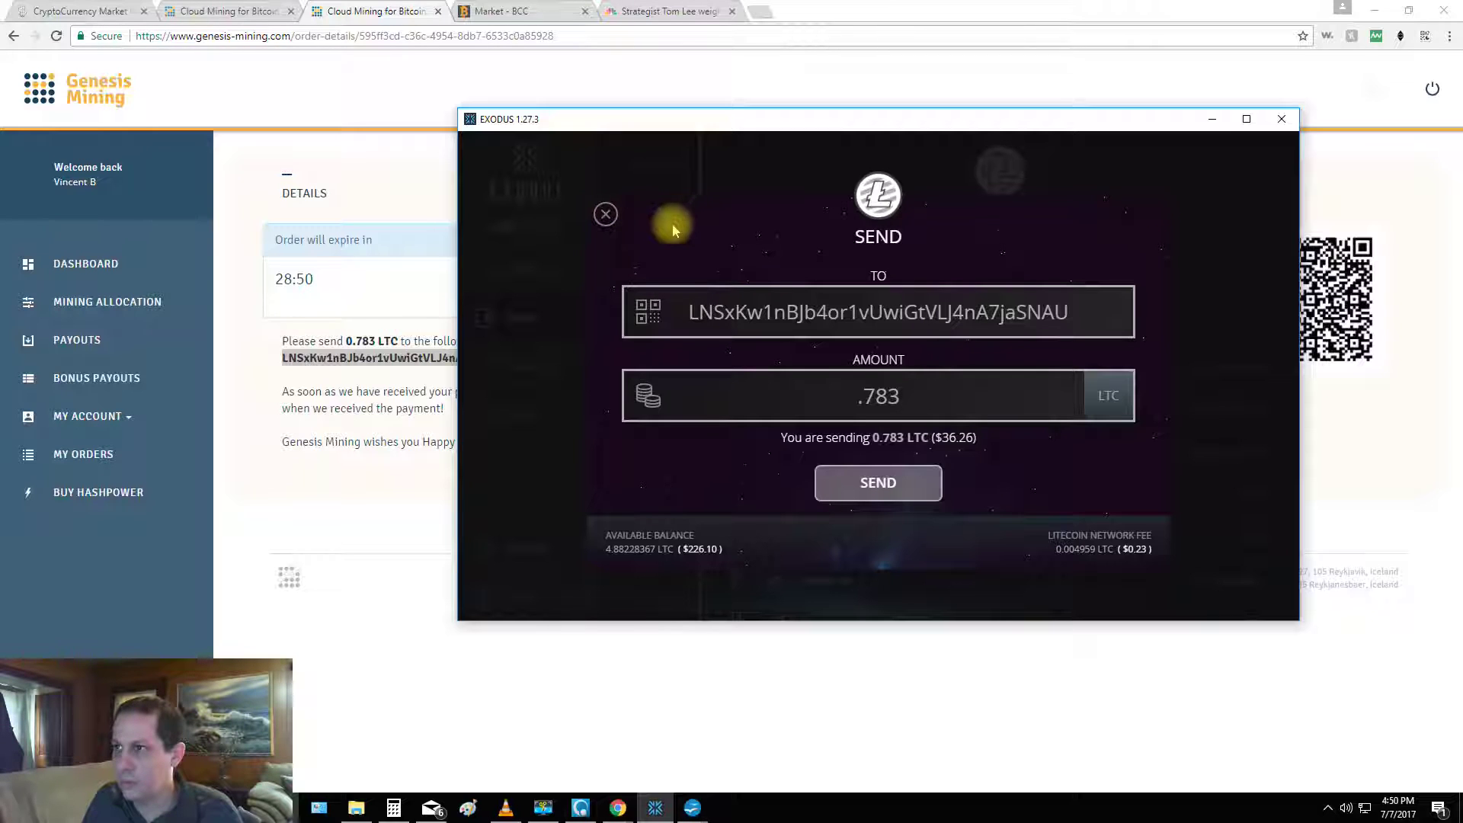
click(897, 479)
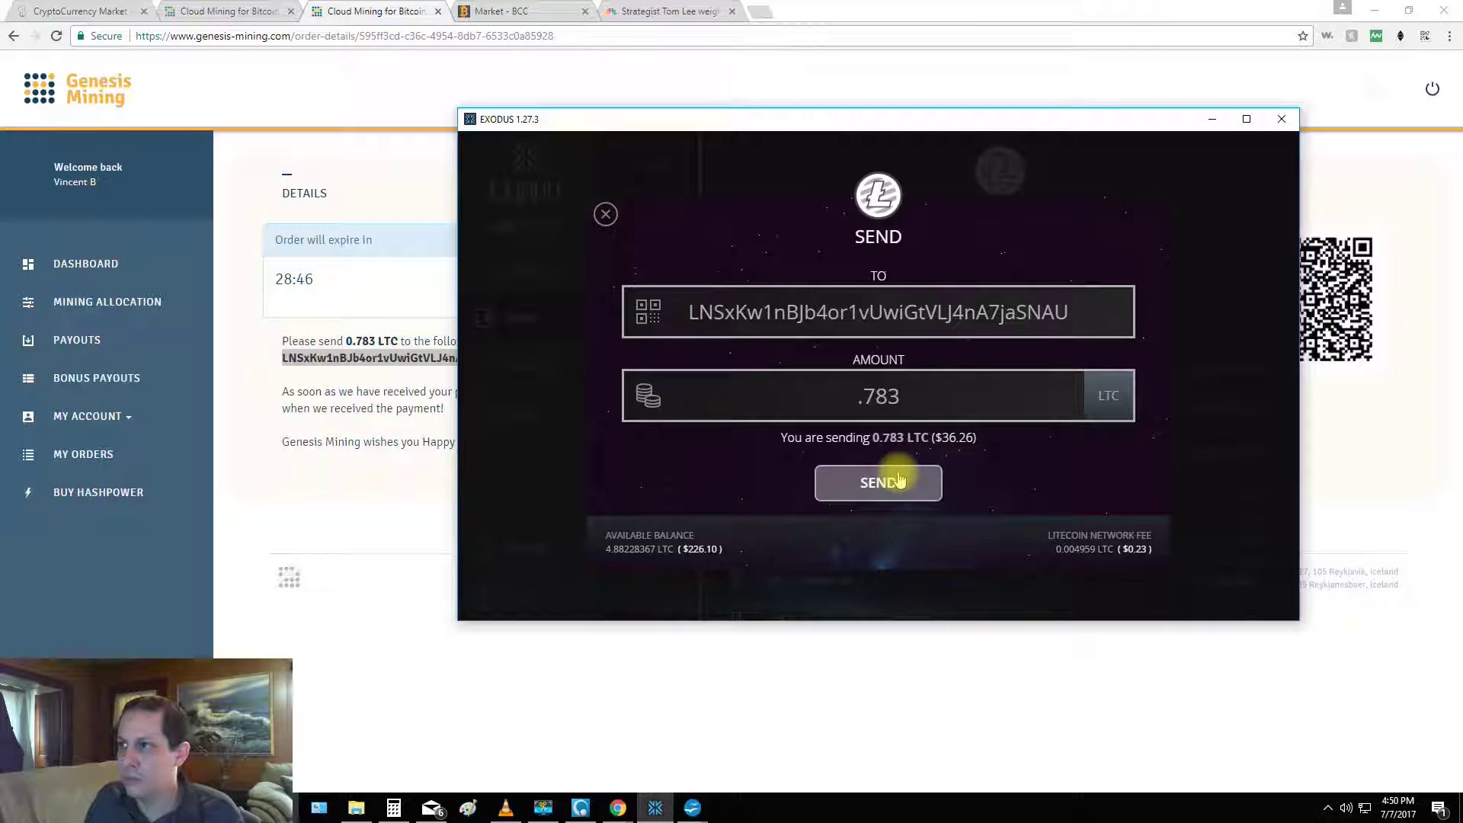
click(899, 479)
click(919, 478)
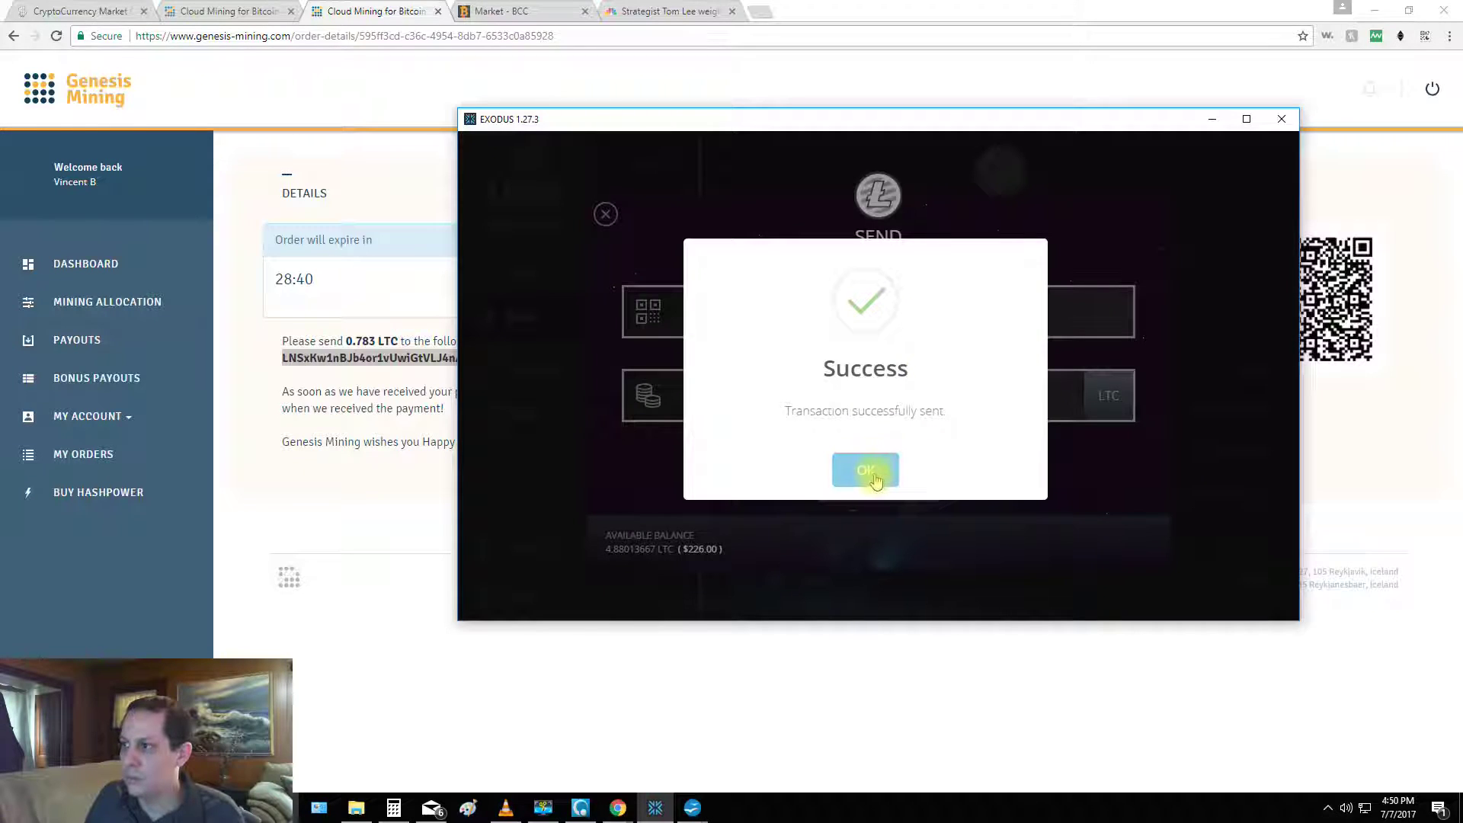
click(874, 478)
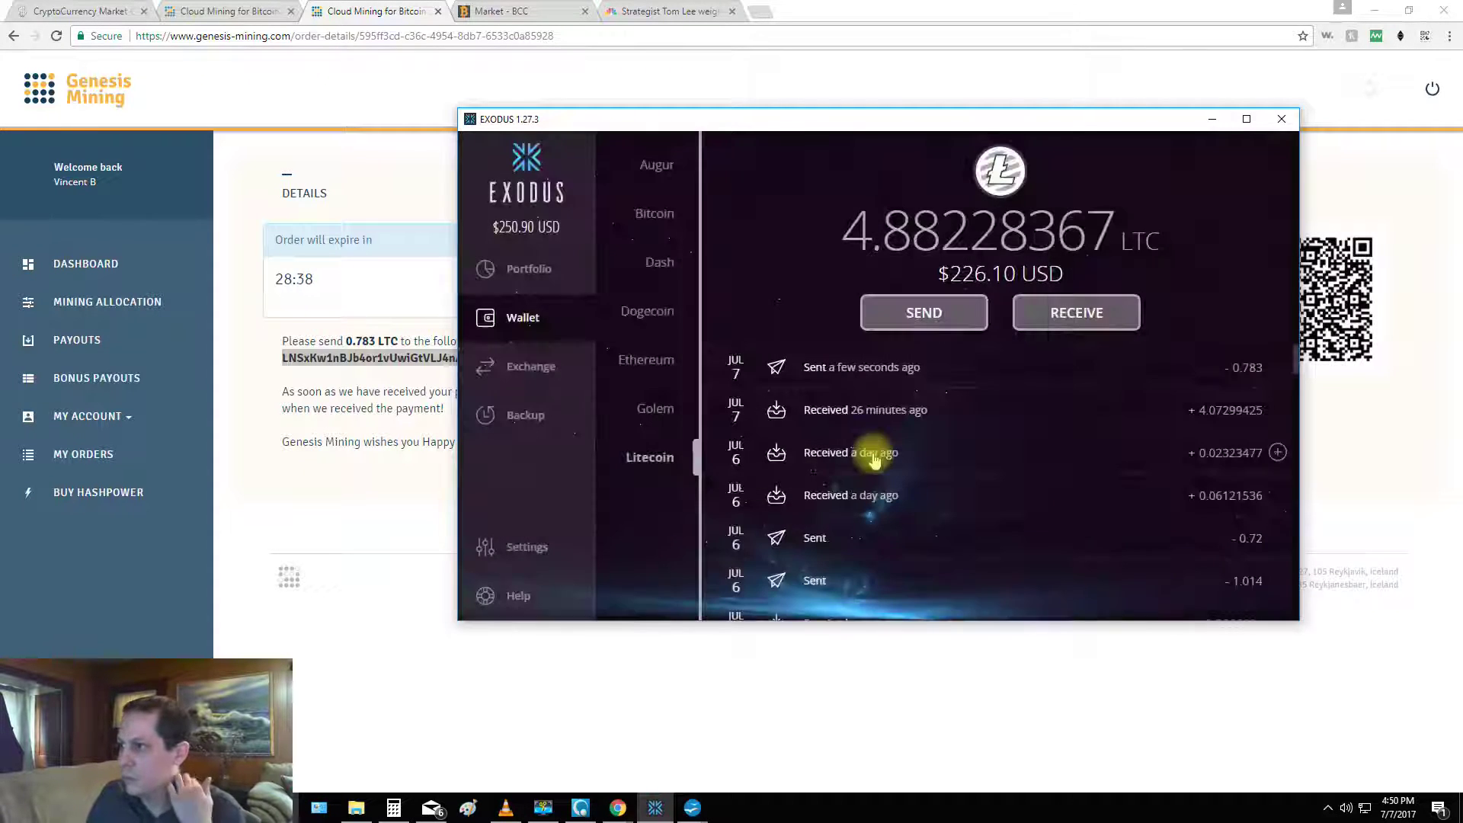
click(371, 488)
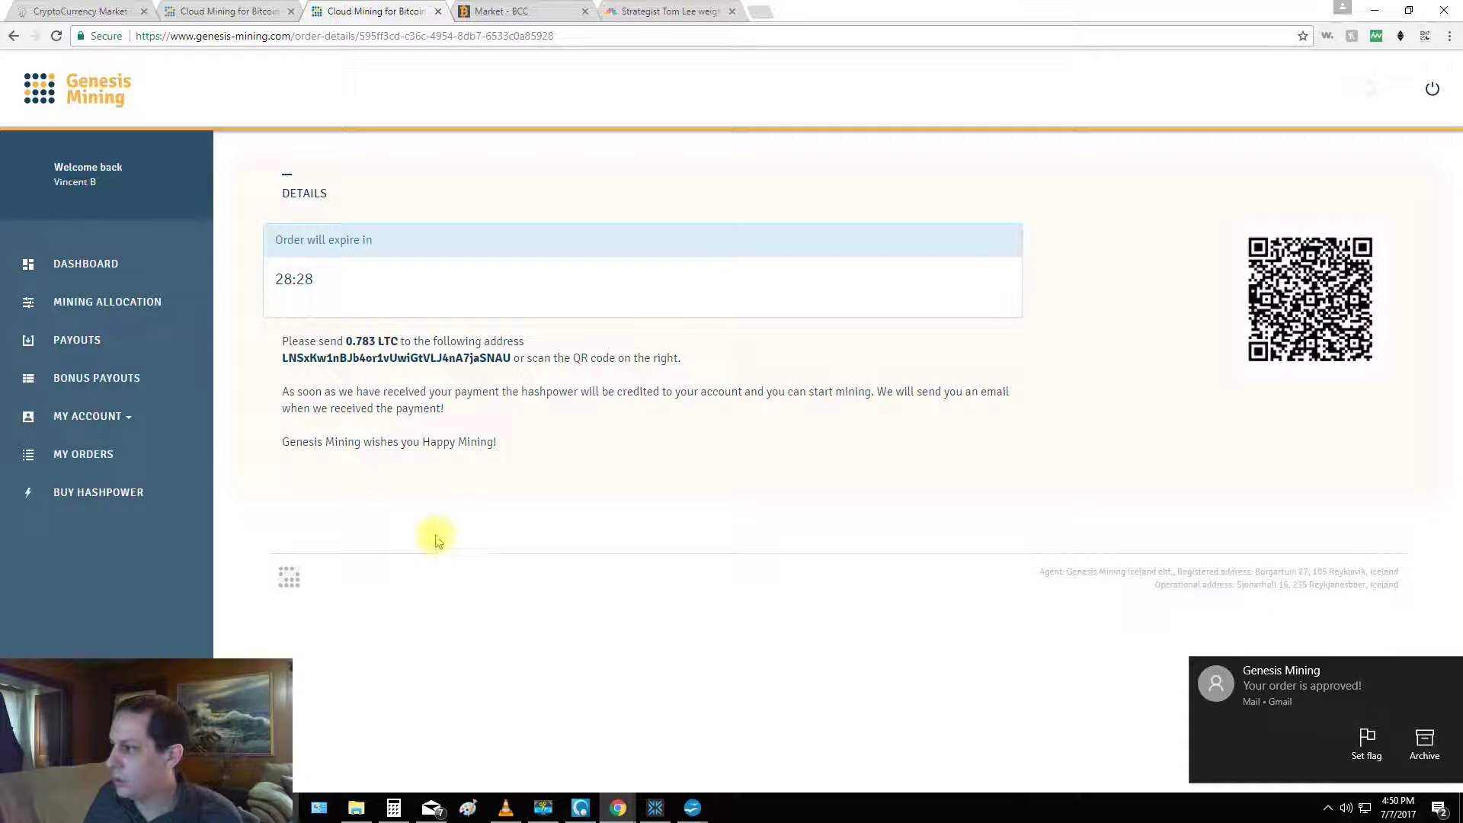
Open the Buy Hashpower page and set Bitcoin hashpower to 0.35 TH/s for 52.50 USD.
click(183, 11)
click(379, 8)
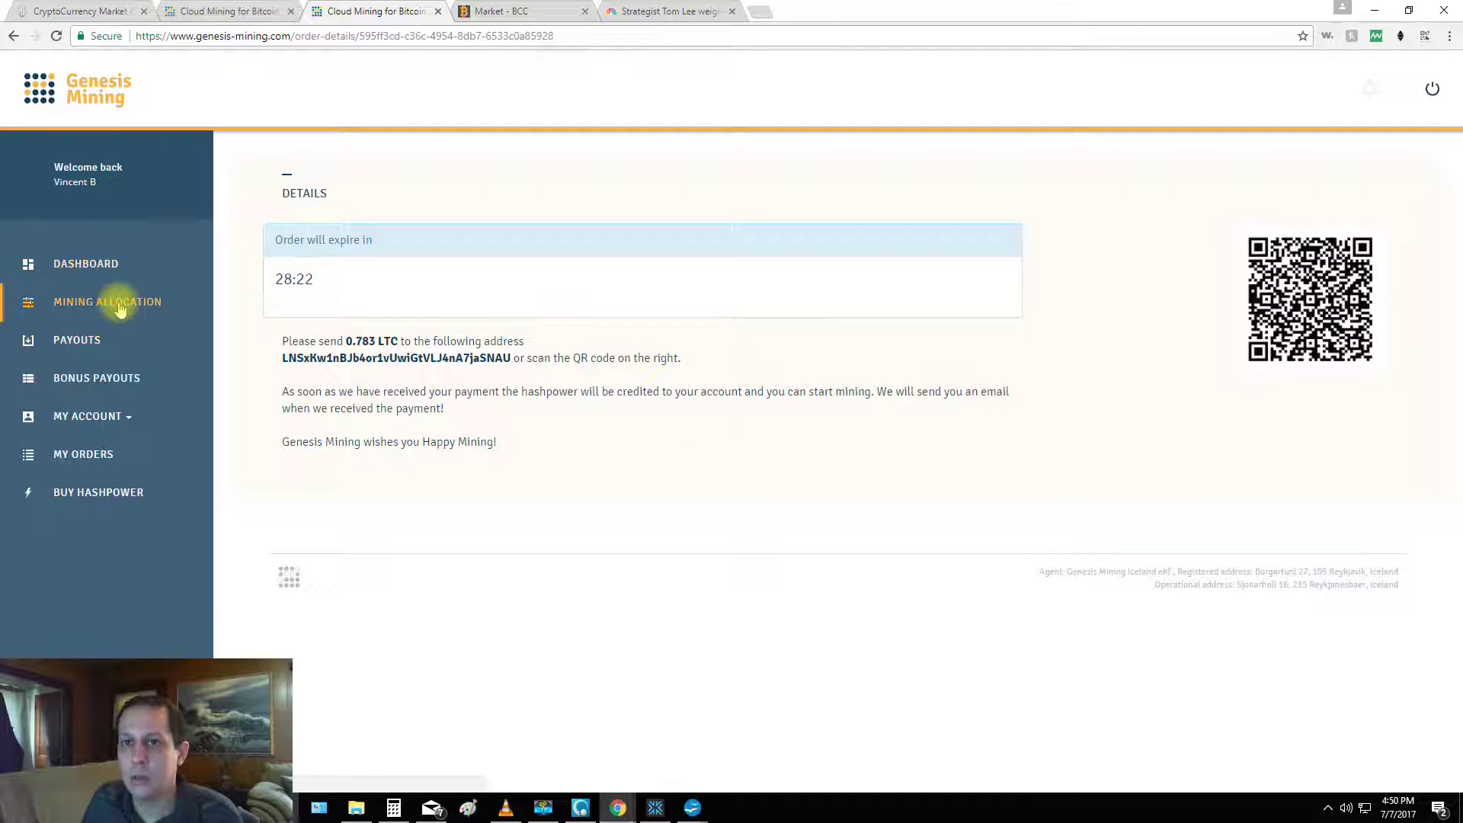
click(103, 489)
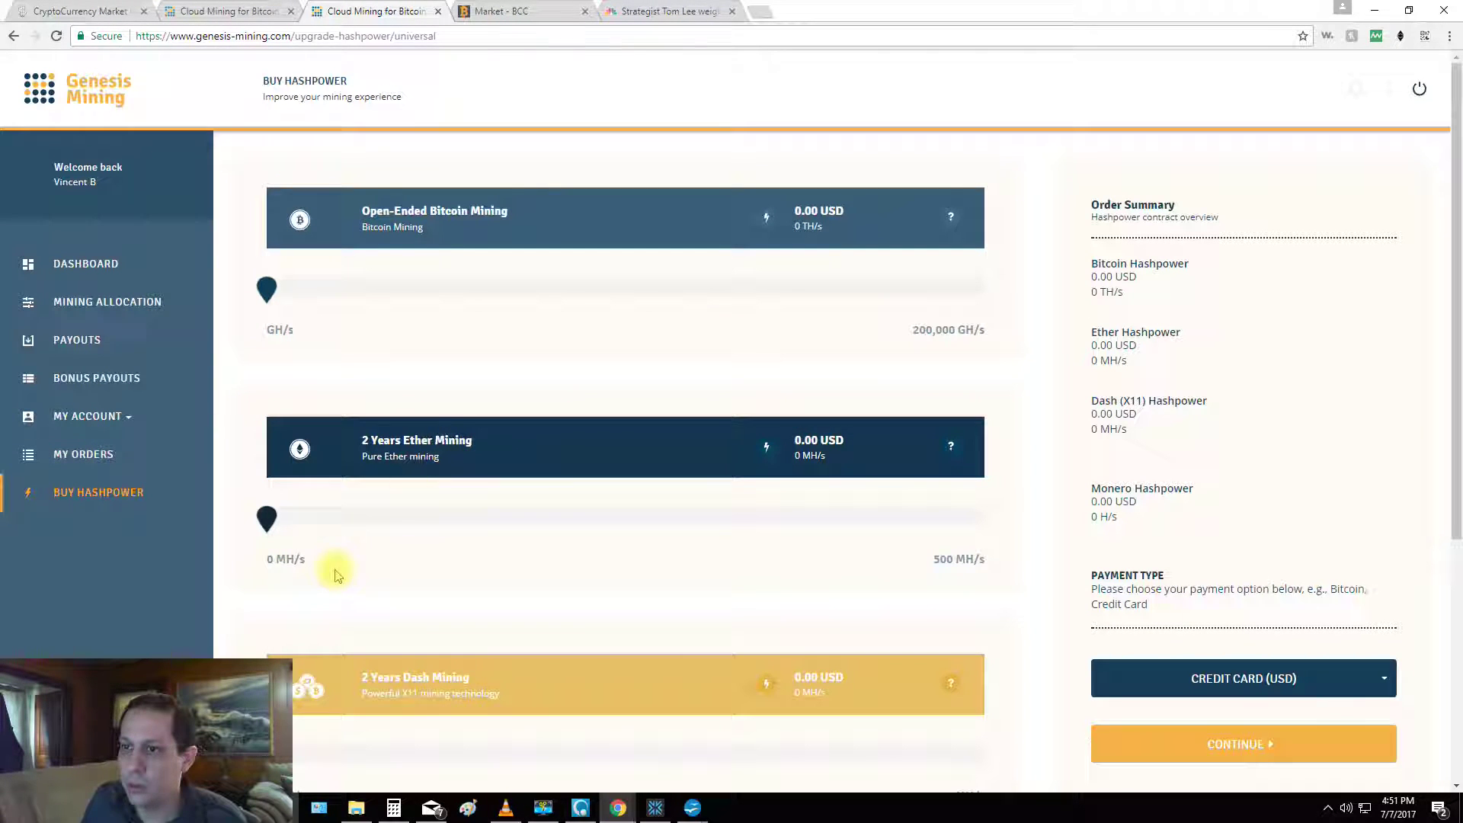
drag(266, 288, 364, 288)
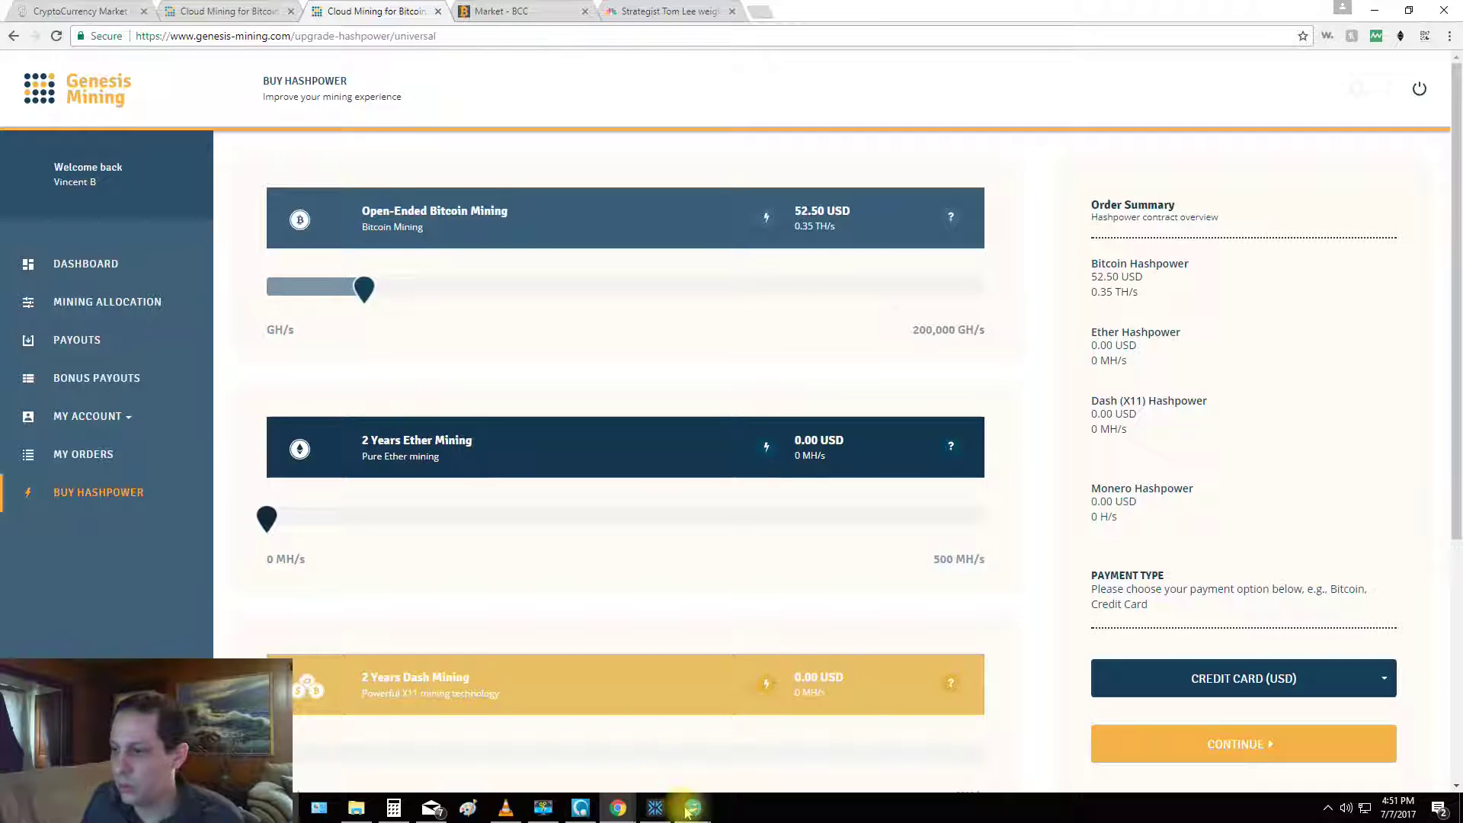
Bring up the Impress code list and delete the .35 note from the first promo-code row.
mouse_move(691, 806)
click(634, 768)
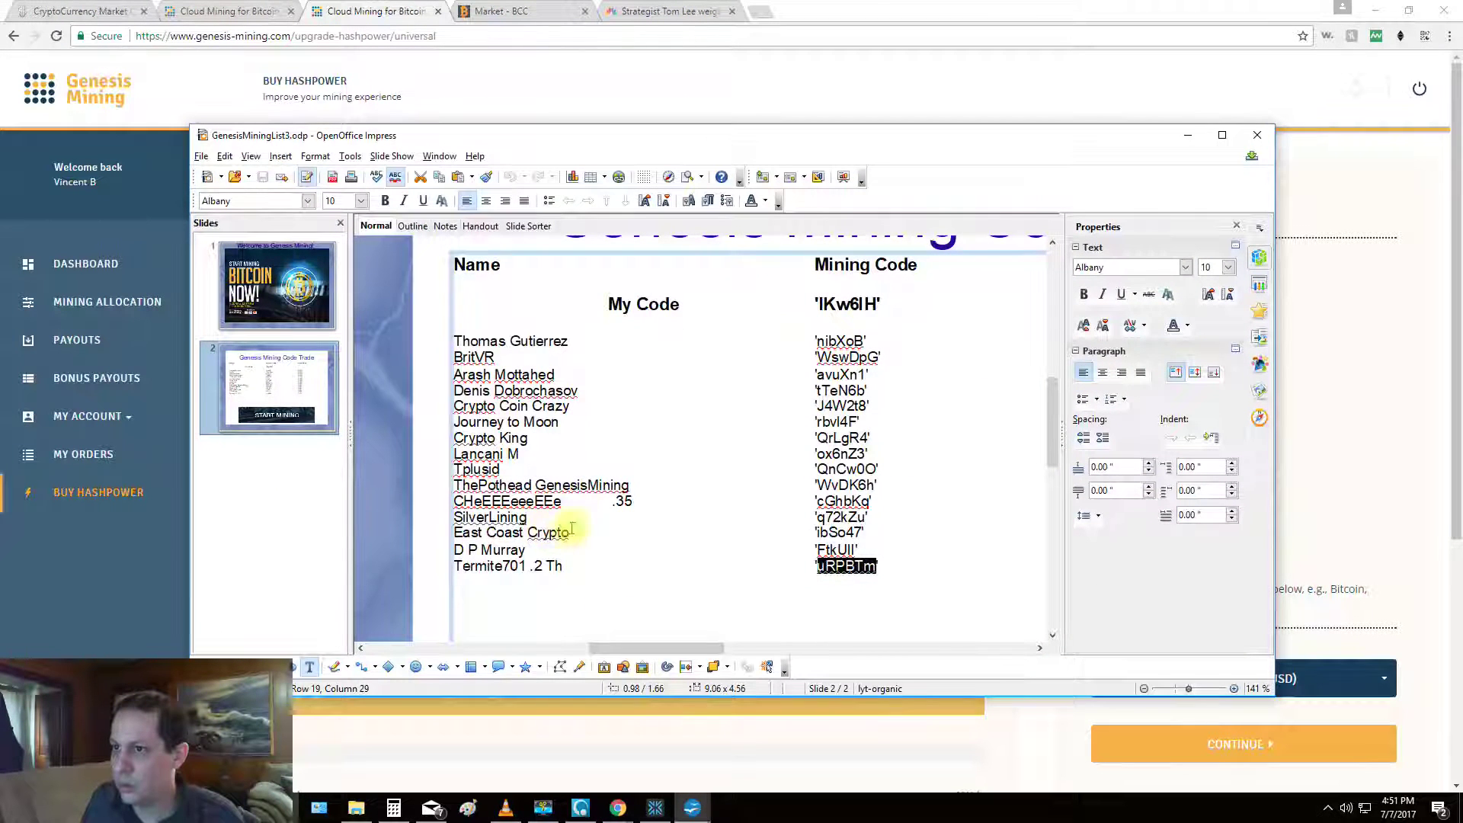
click(633, 500)
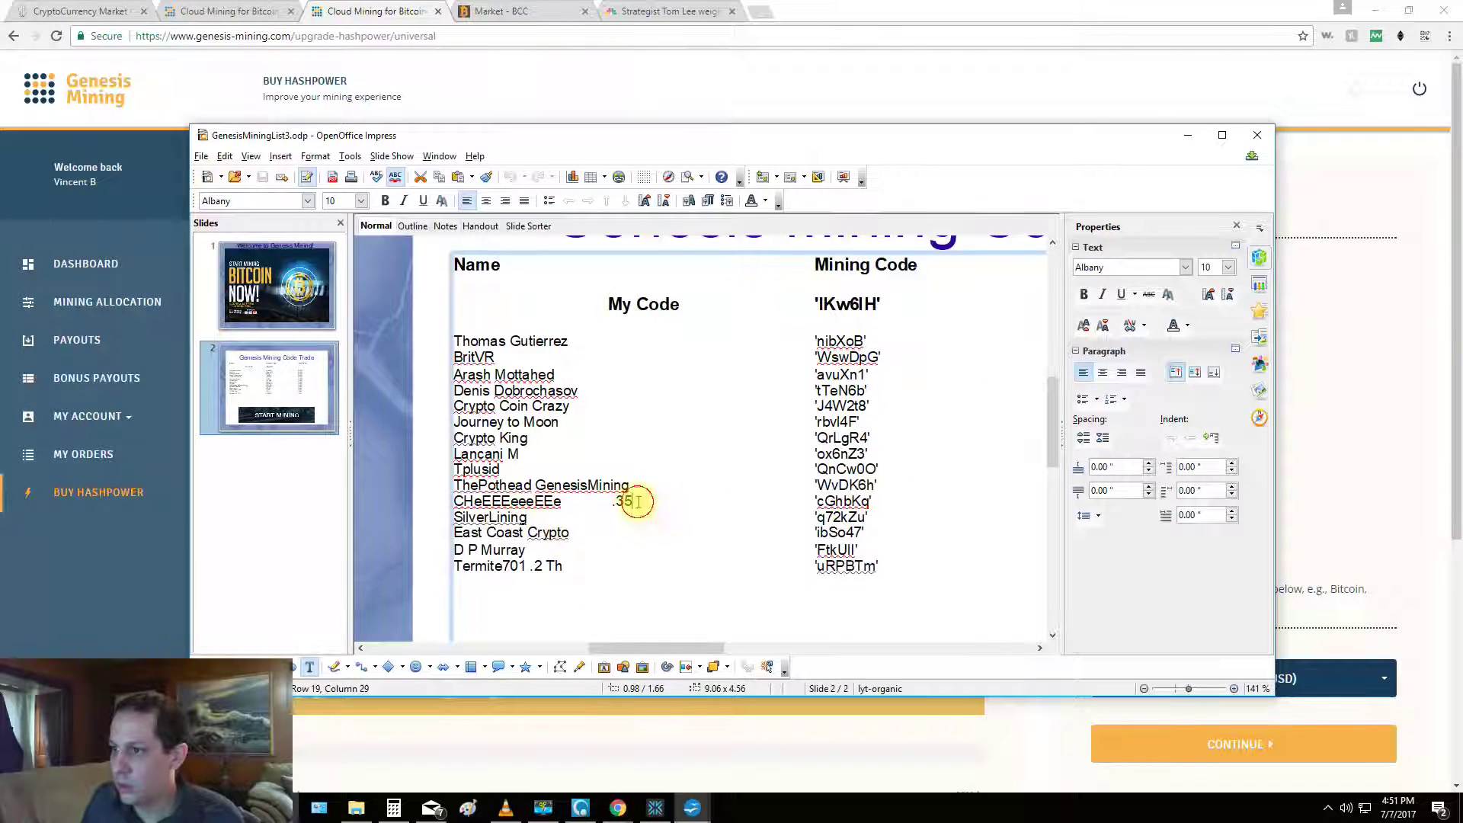
key(BackSpace)
key(BackSpace)
key(BackSpace)
key(BackSpace)
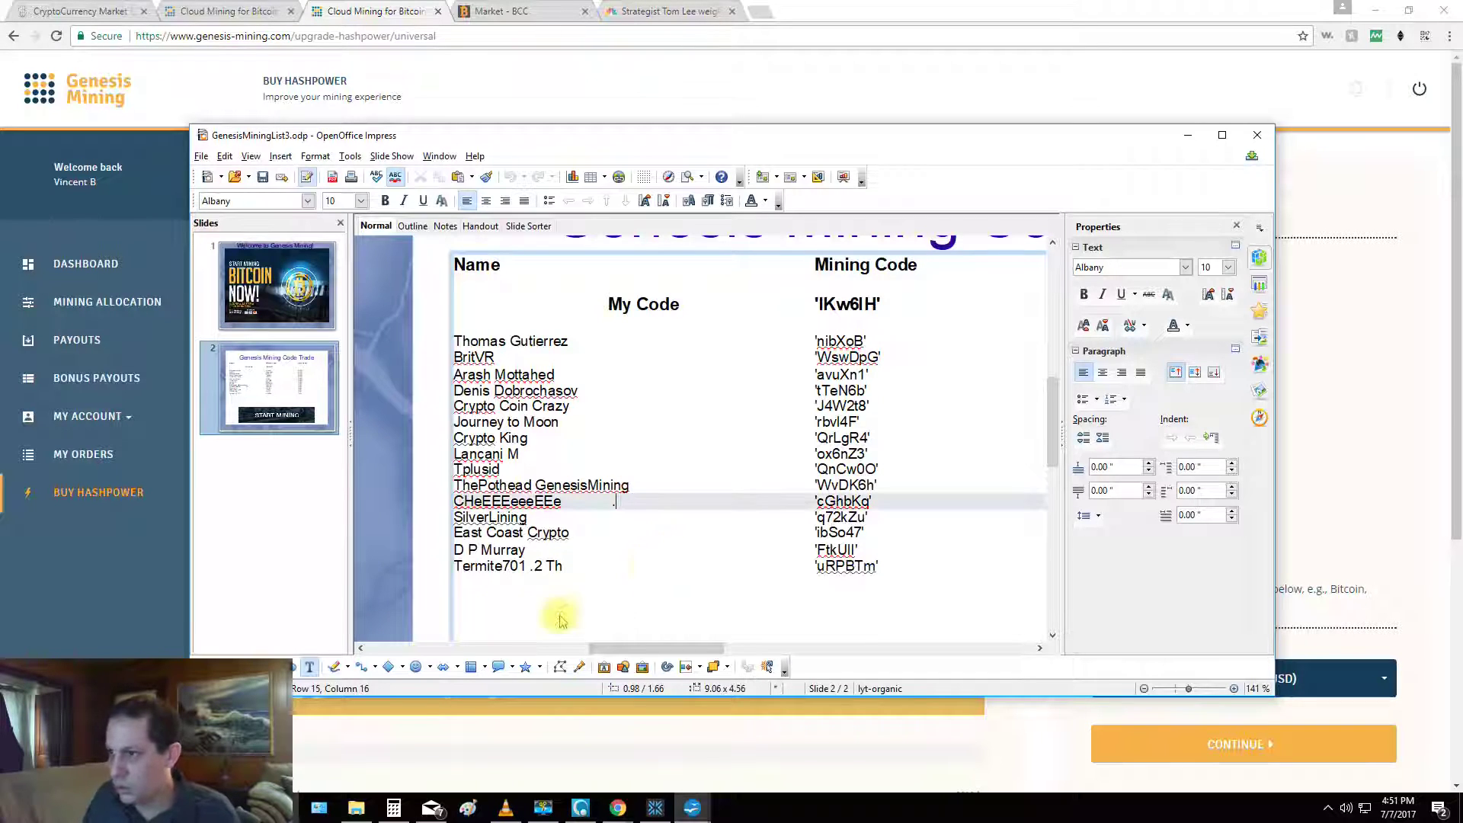
click(556, 565)
key(Delete)
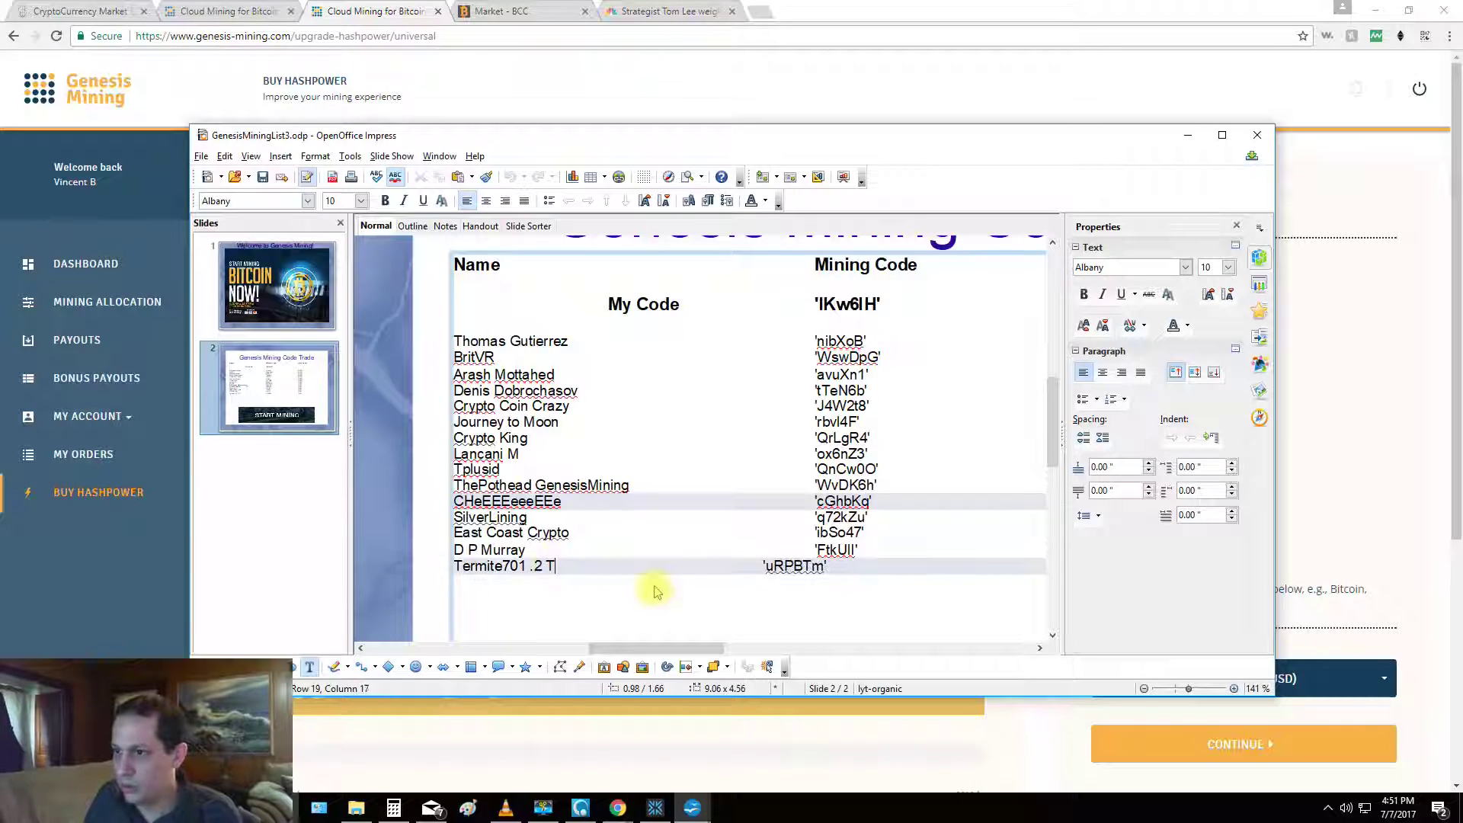
key(BackSpace)
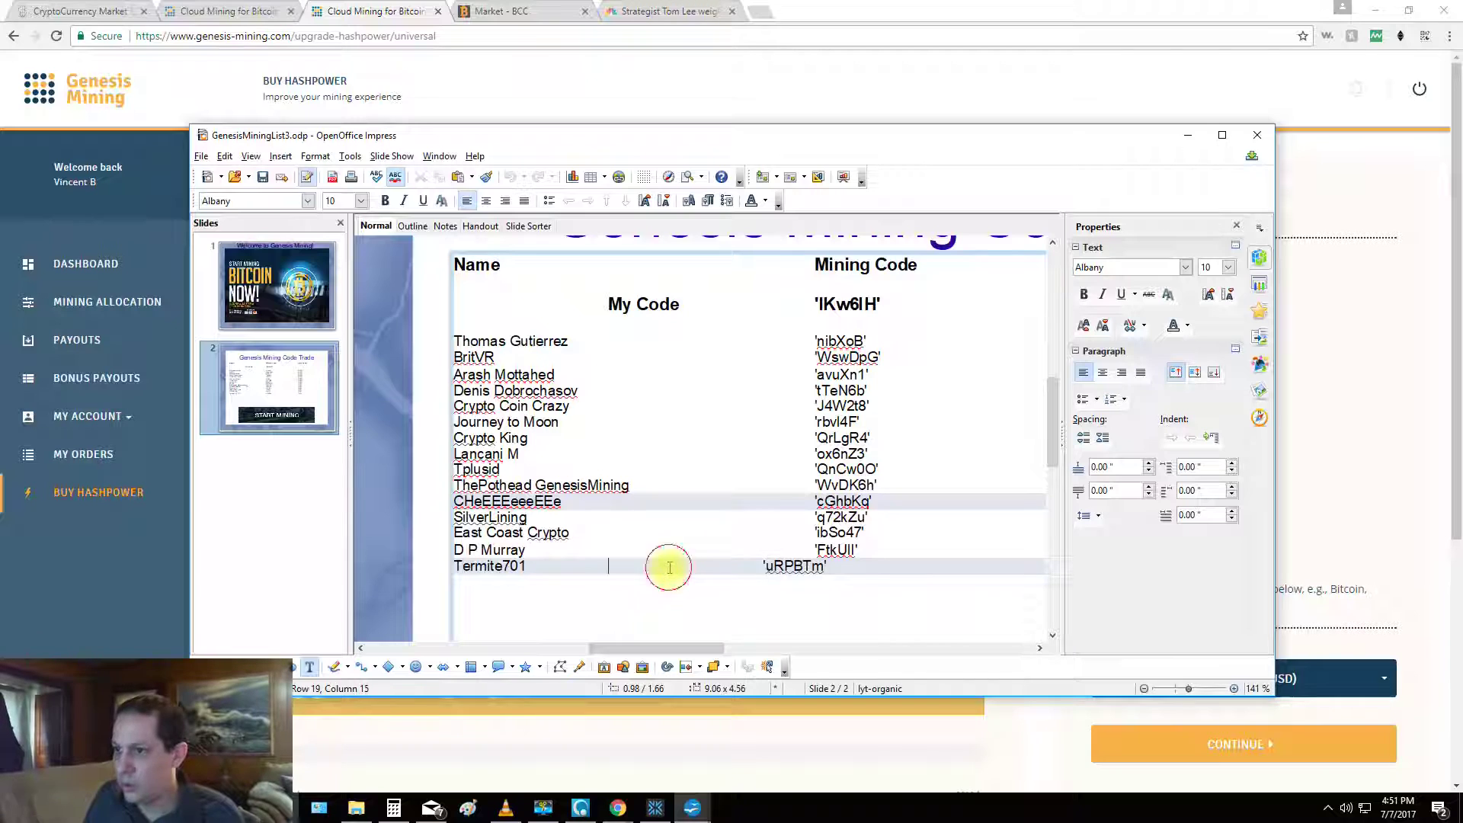
key(Tab)
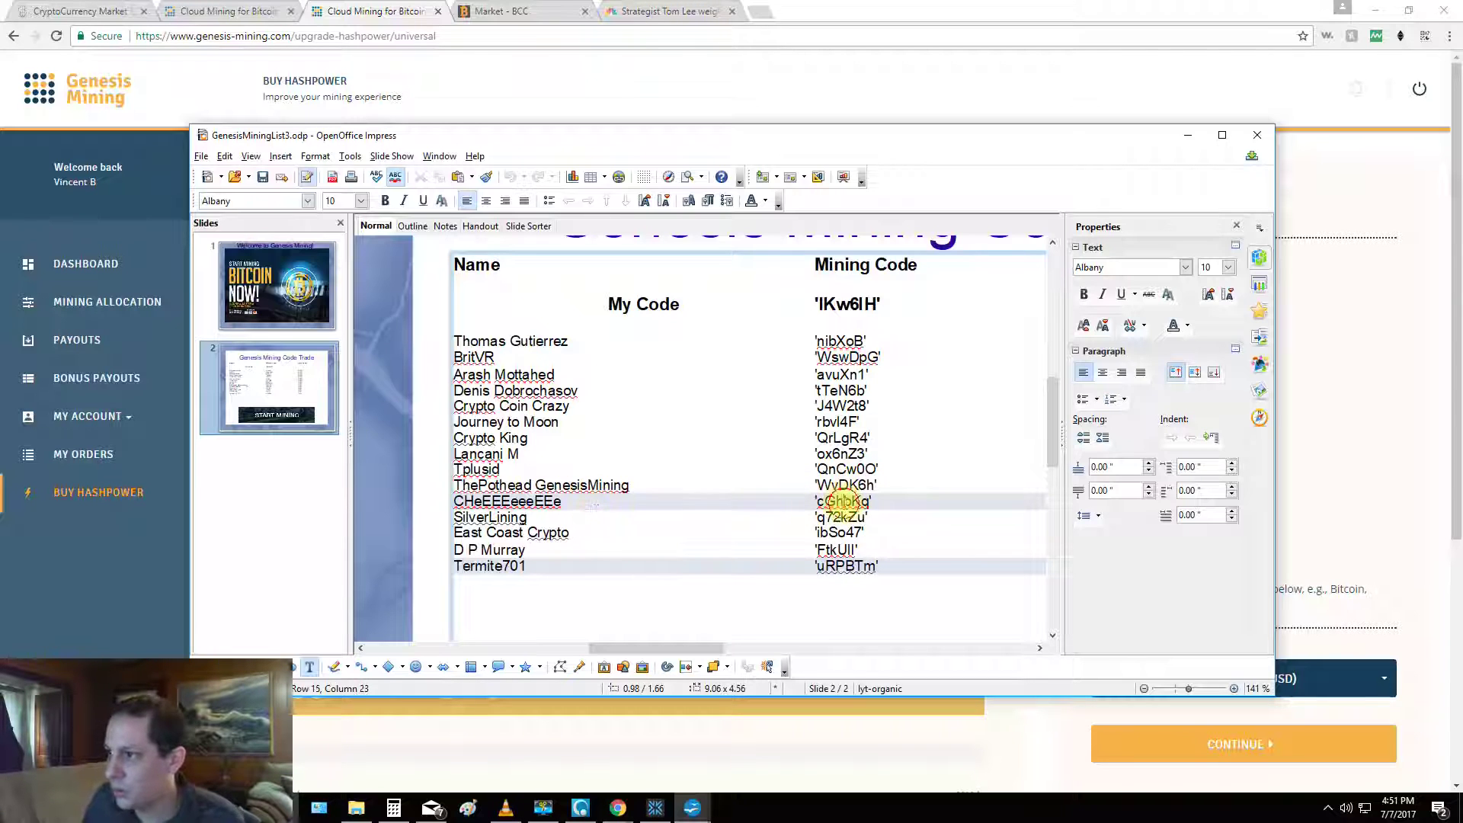
double_click(842, 501)
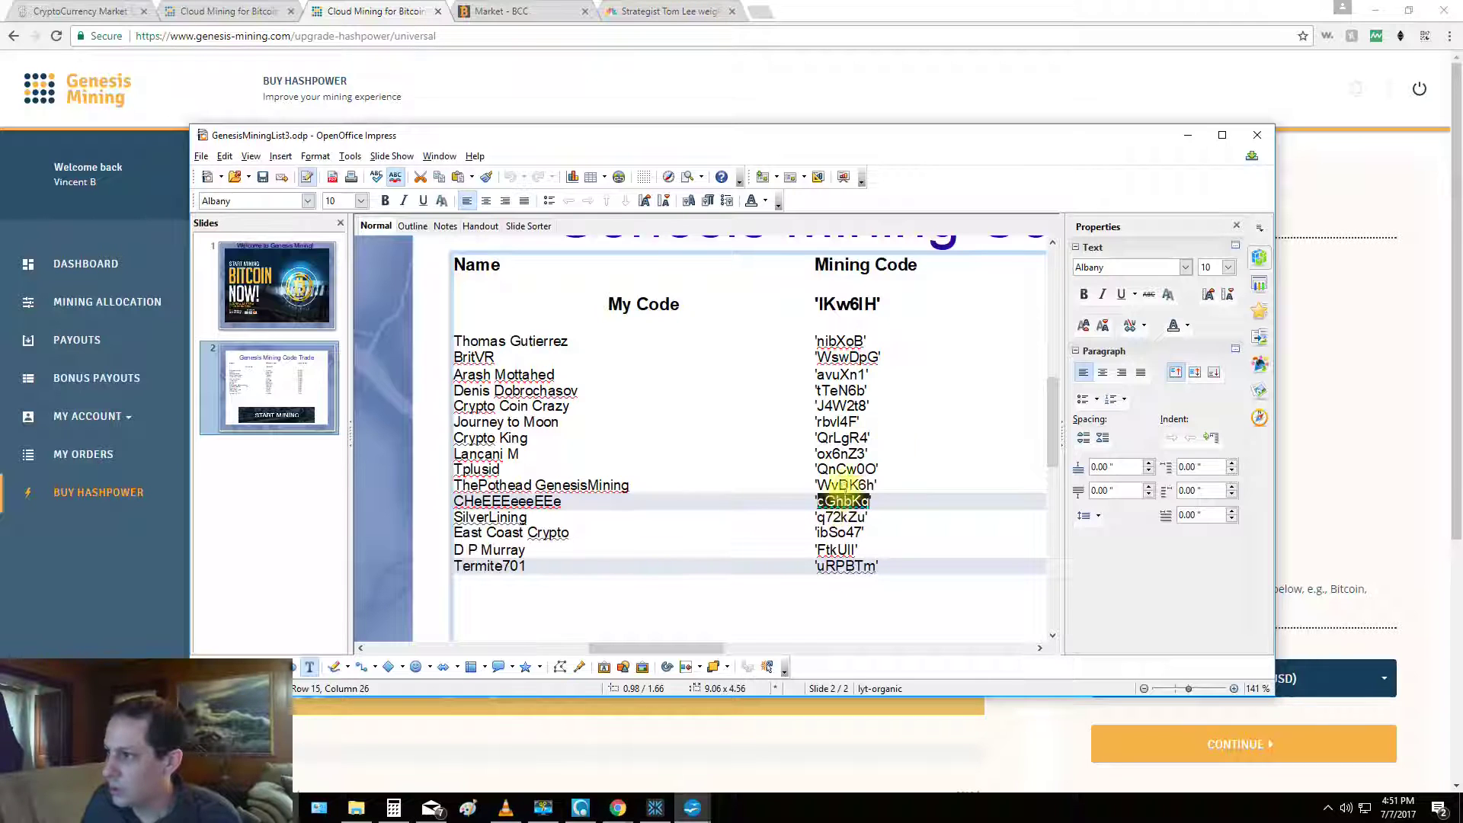
click(1181, 137)
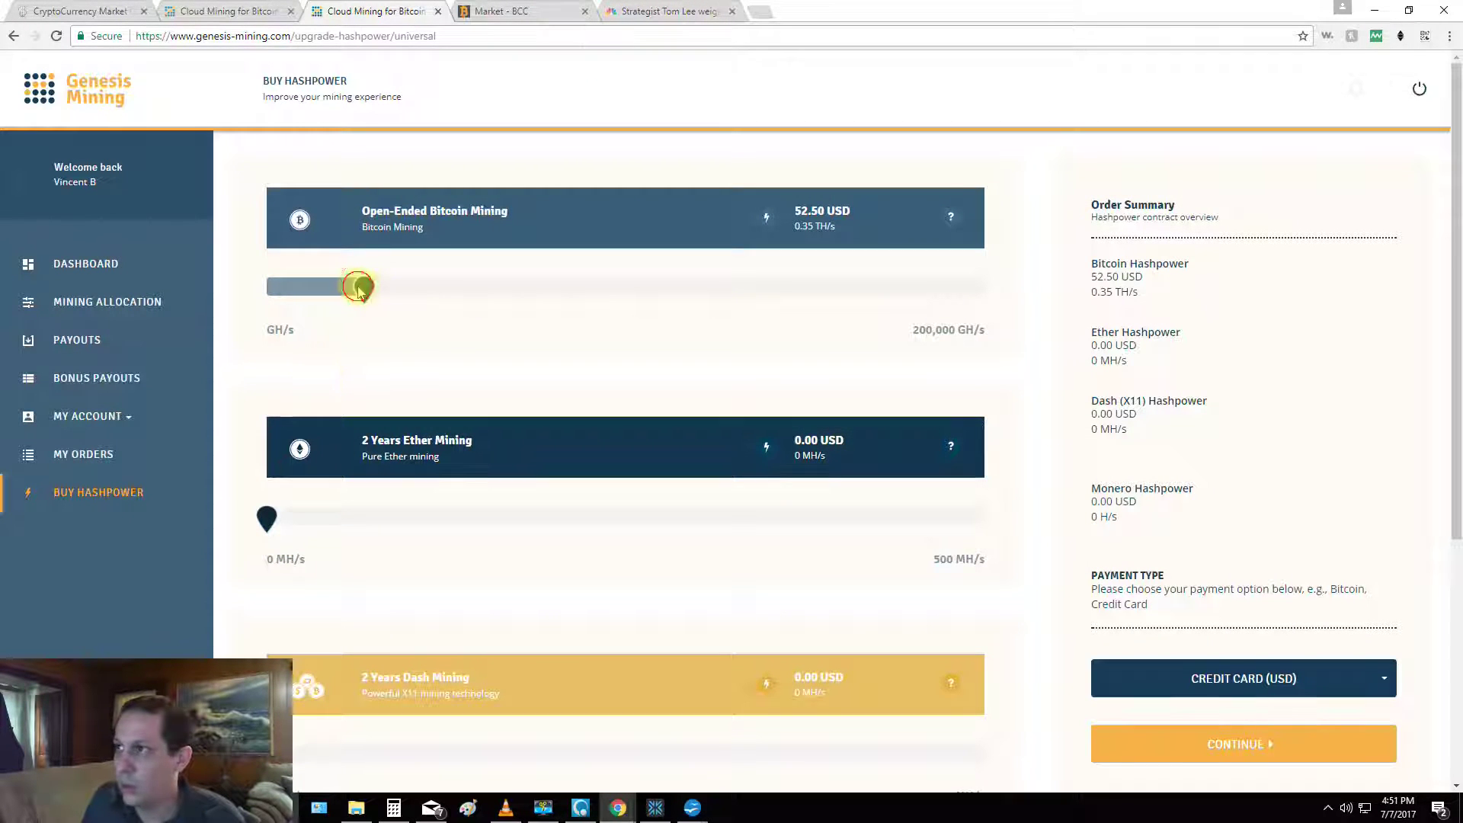
Set Bitcoin hashpower to 0.4 TH/s for 60.00 USD.
drag(360, 292, 392, 285)
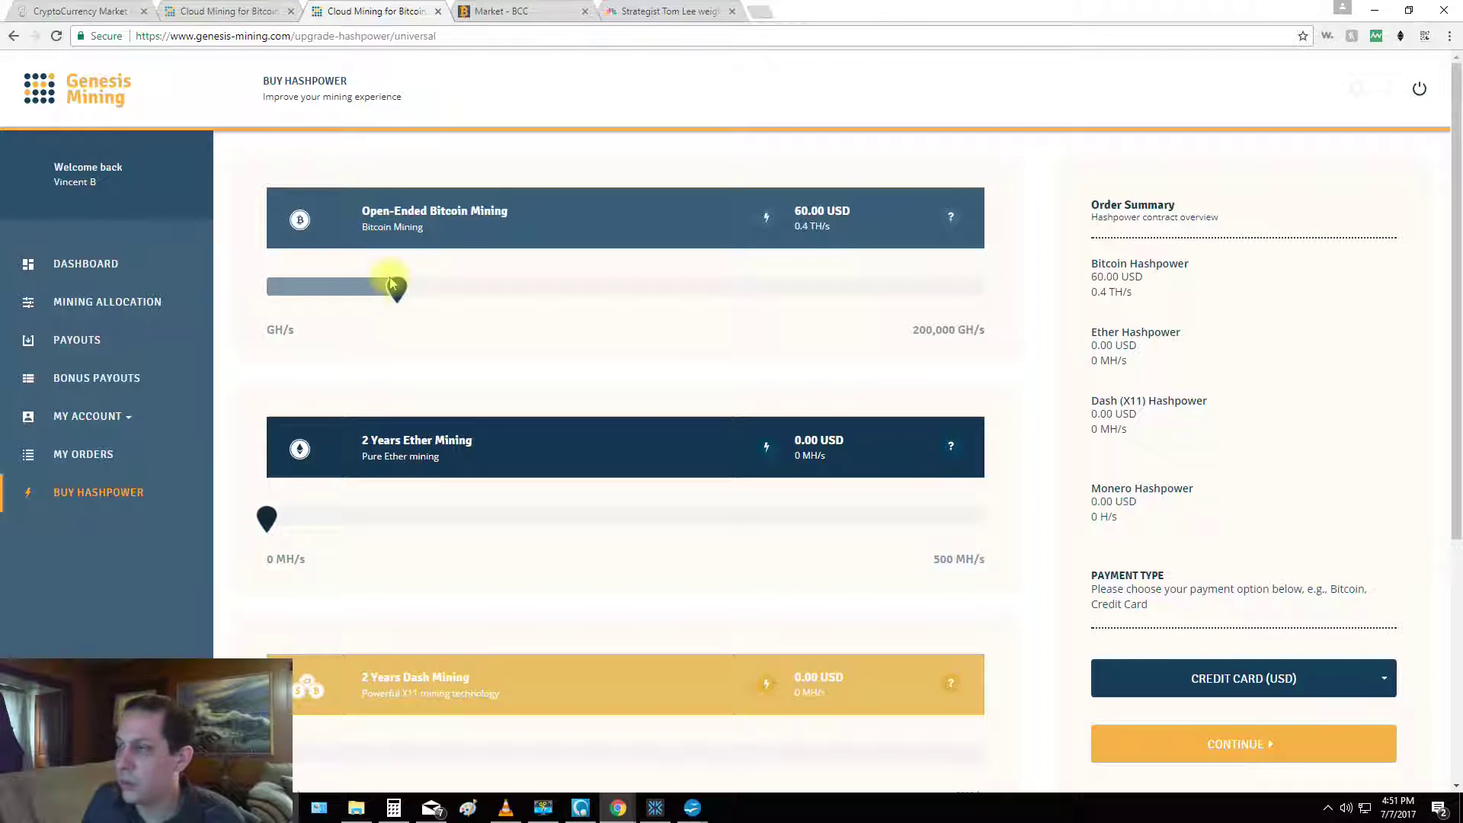
key(Left)
click(396, 289)
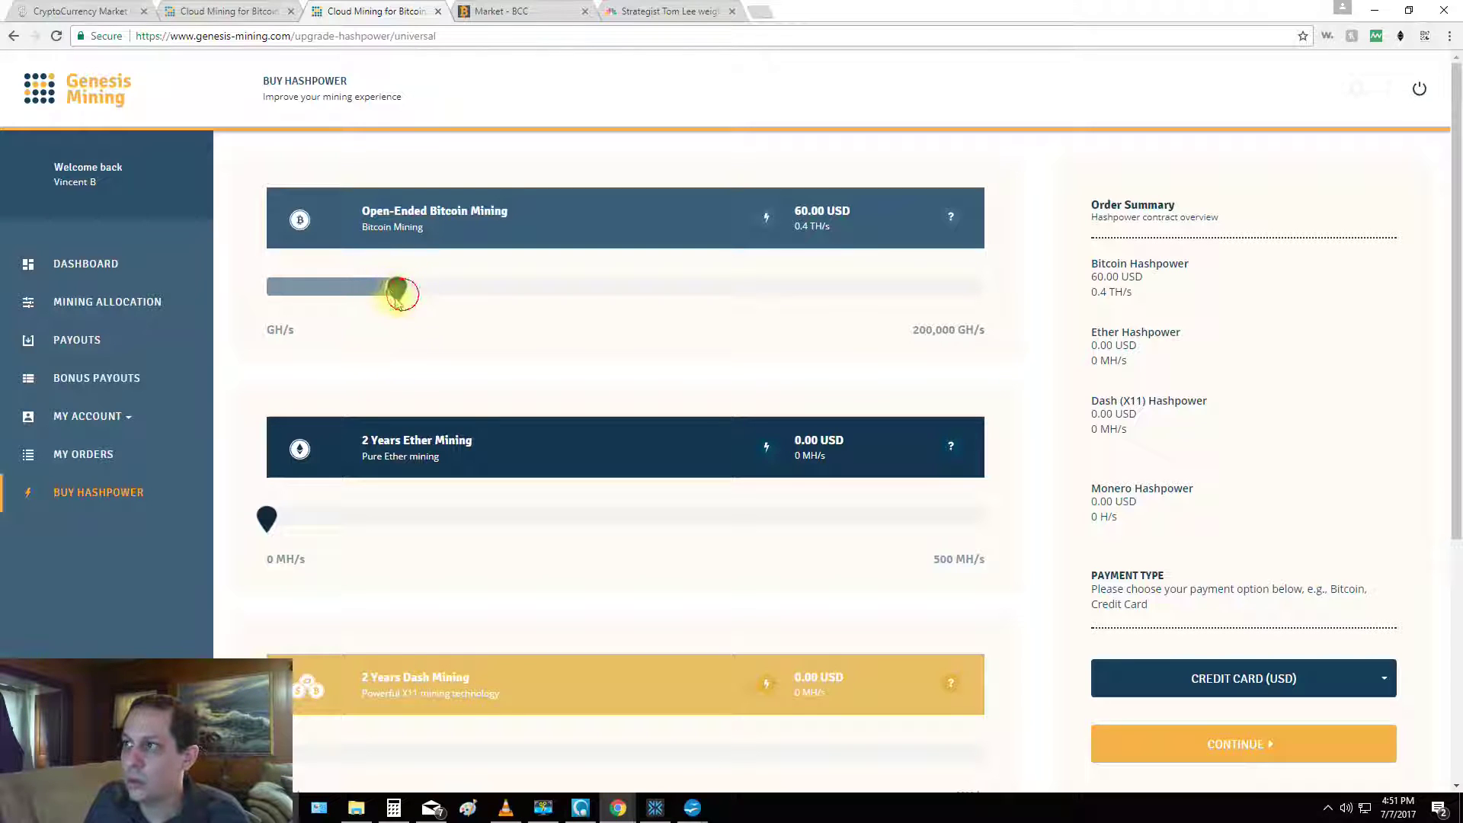
mouse_move(398, 291)
mouse_down()
mouse_move(367, 294)
mouse_move(391, 303)
mouse_up()
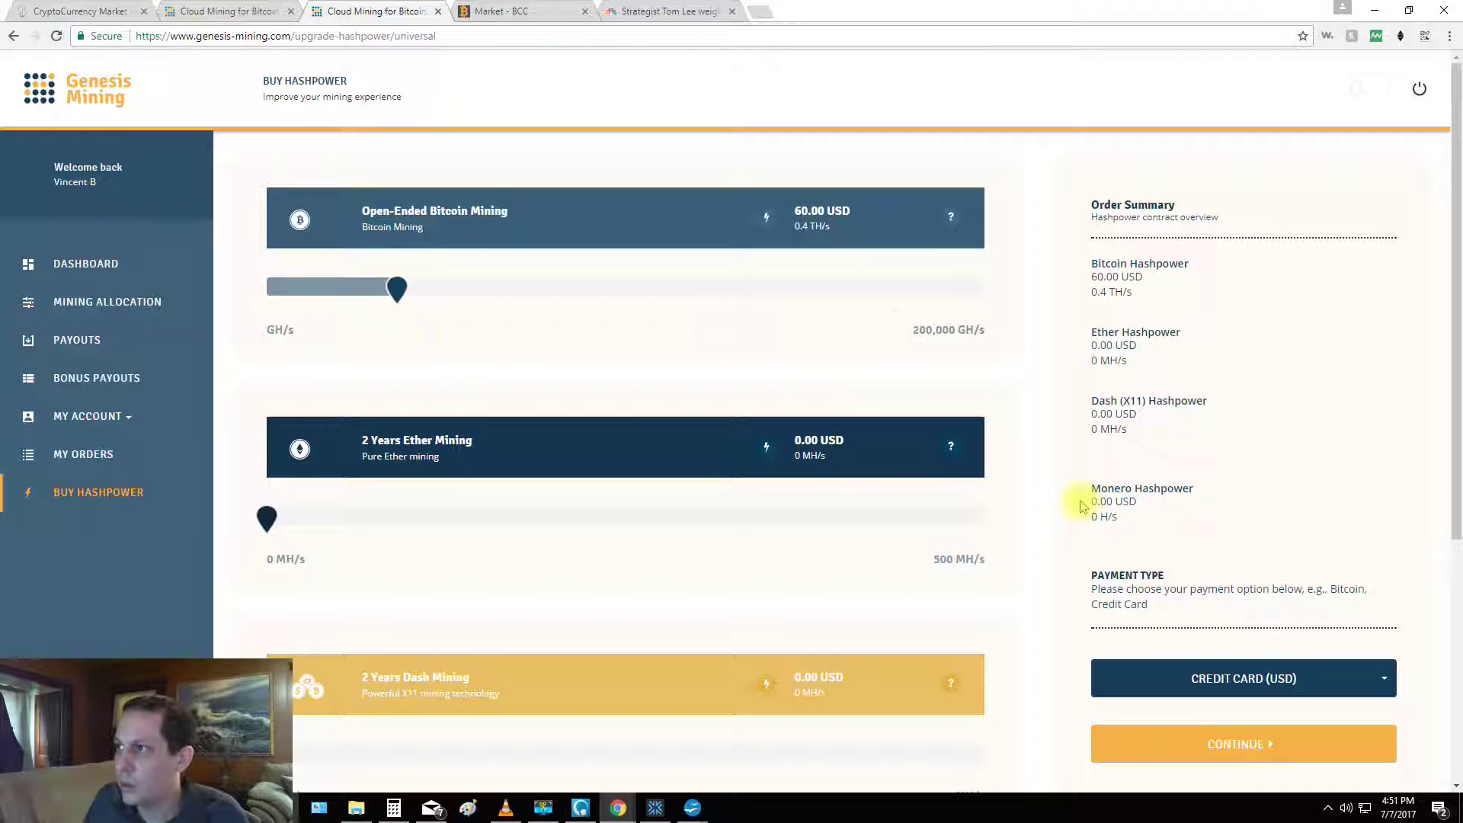
Choose Litecoin as the payment type for the order.
click(1383, 678)
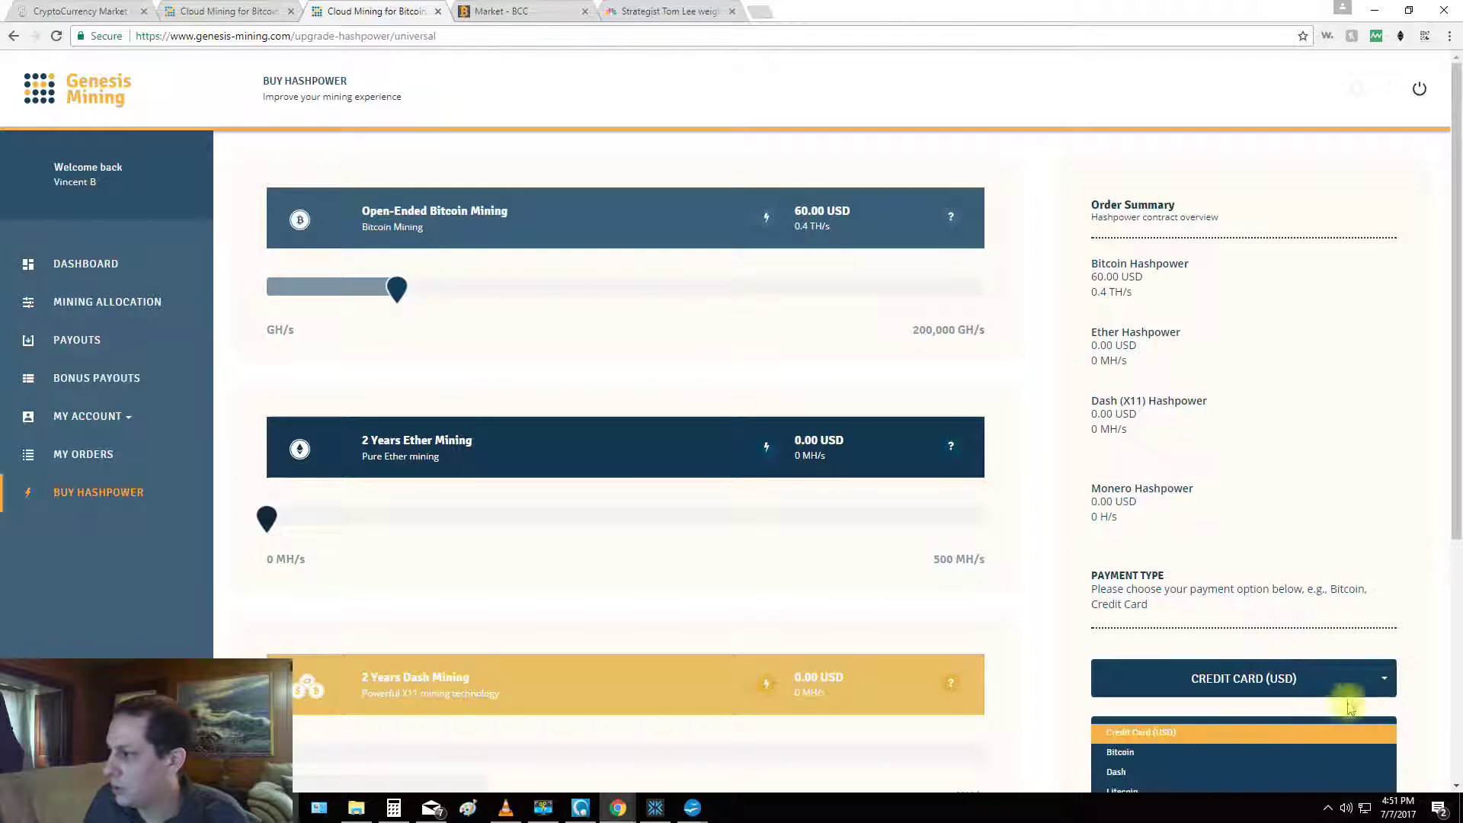
scroll(1283, 761, down, 1)
click(1217, 716)
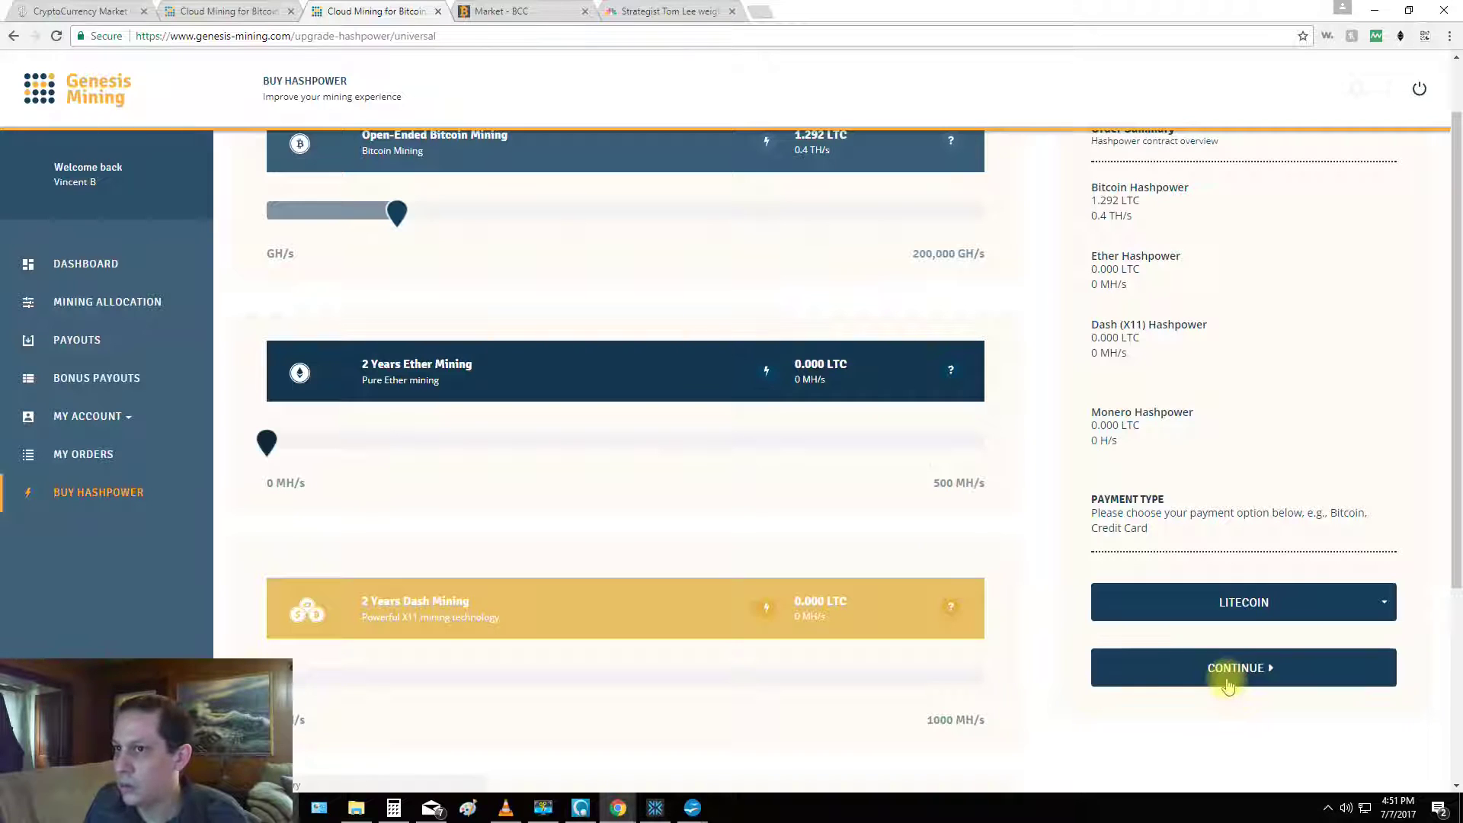
scroll(661, 560, up, 1)
scroll(1147, 712, down, 1)
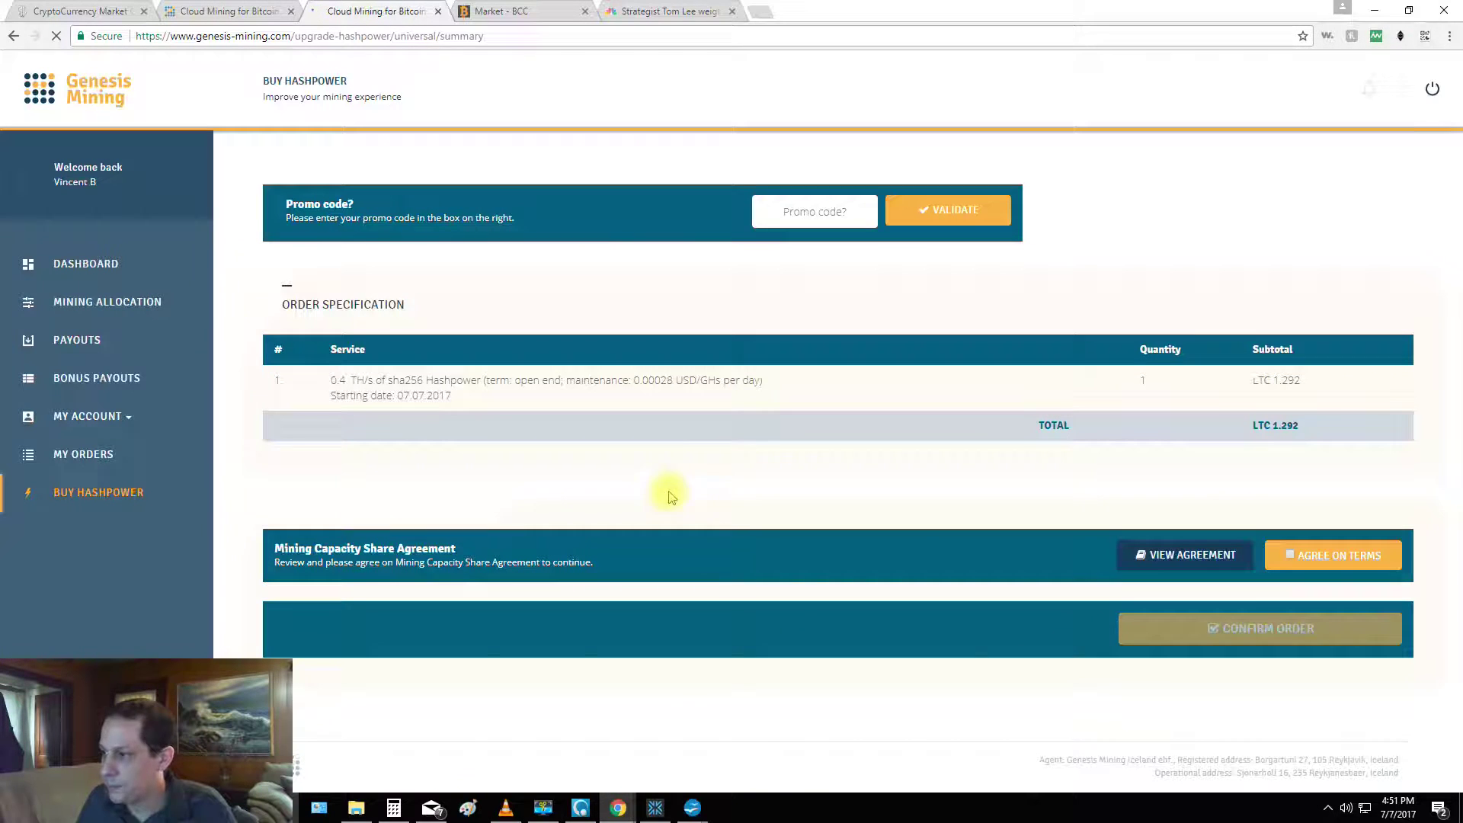
click(812, 212)
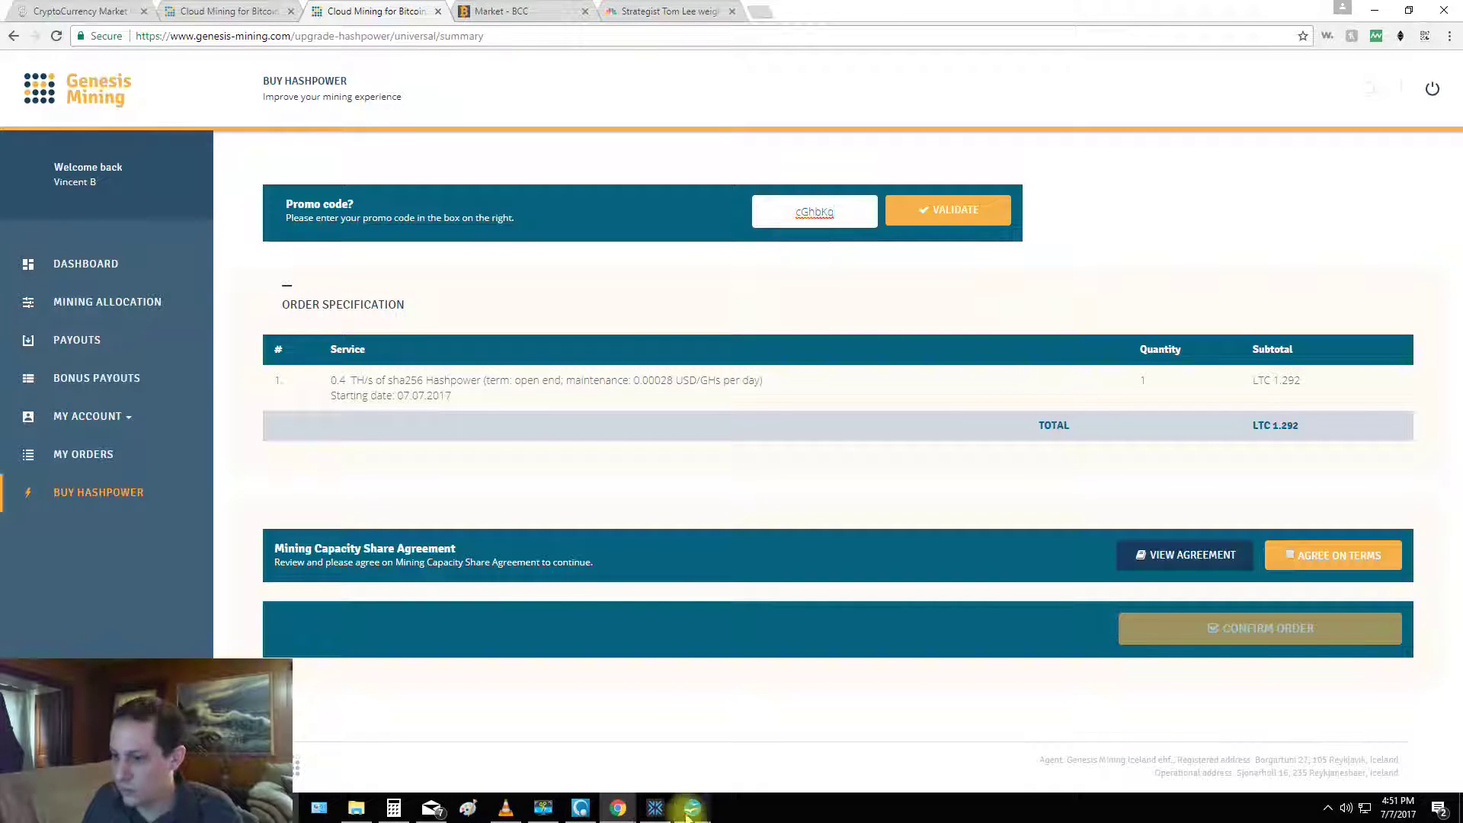
mouse_move(688, 813)
key(Return)
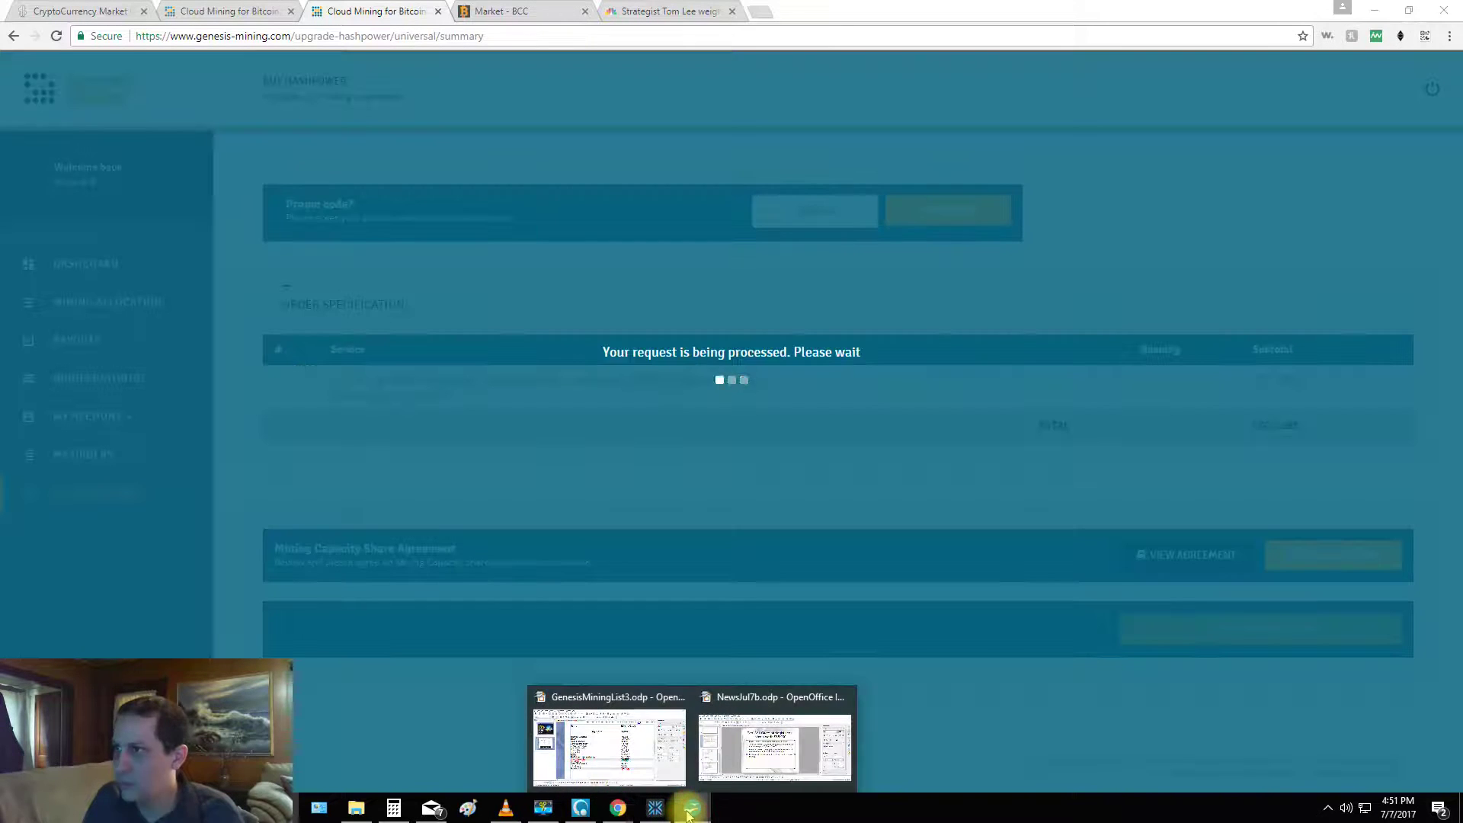
click(576, 750)
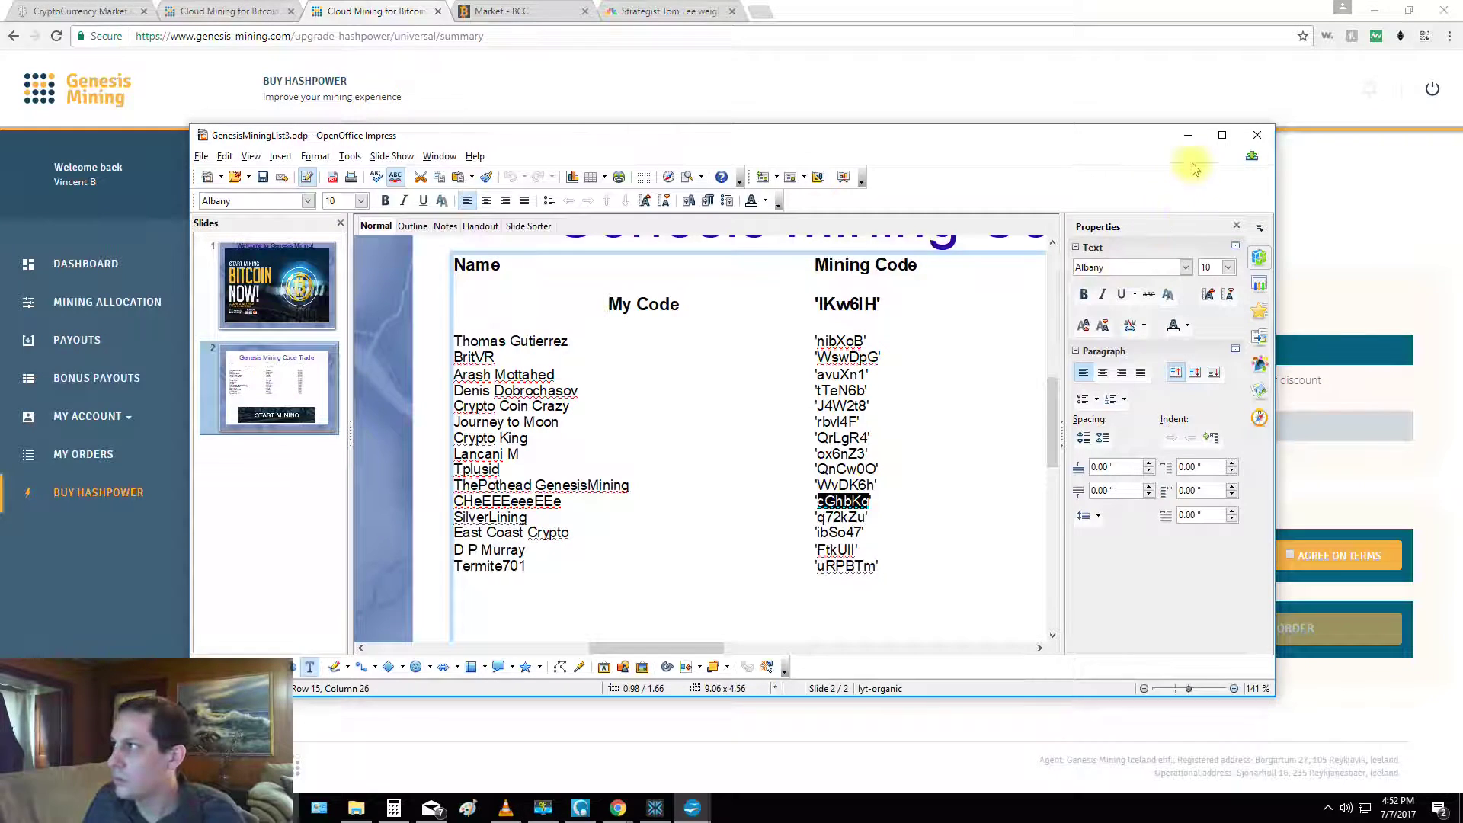
click(1186, 136)
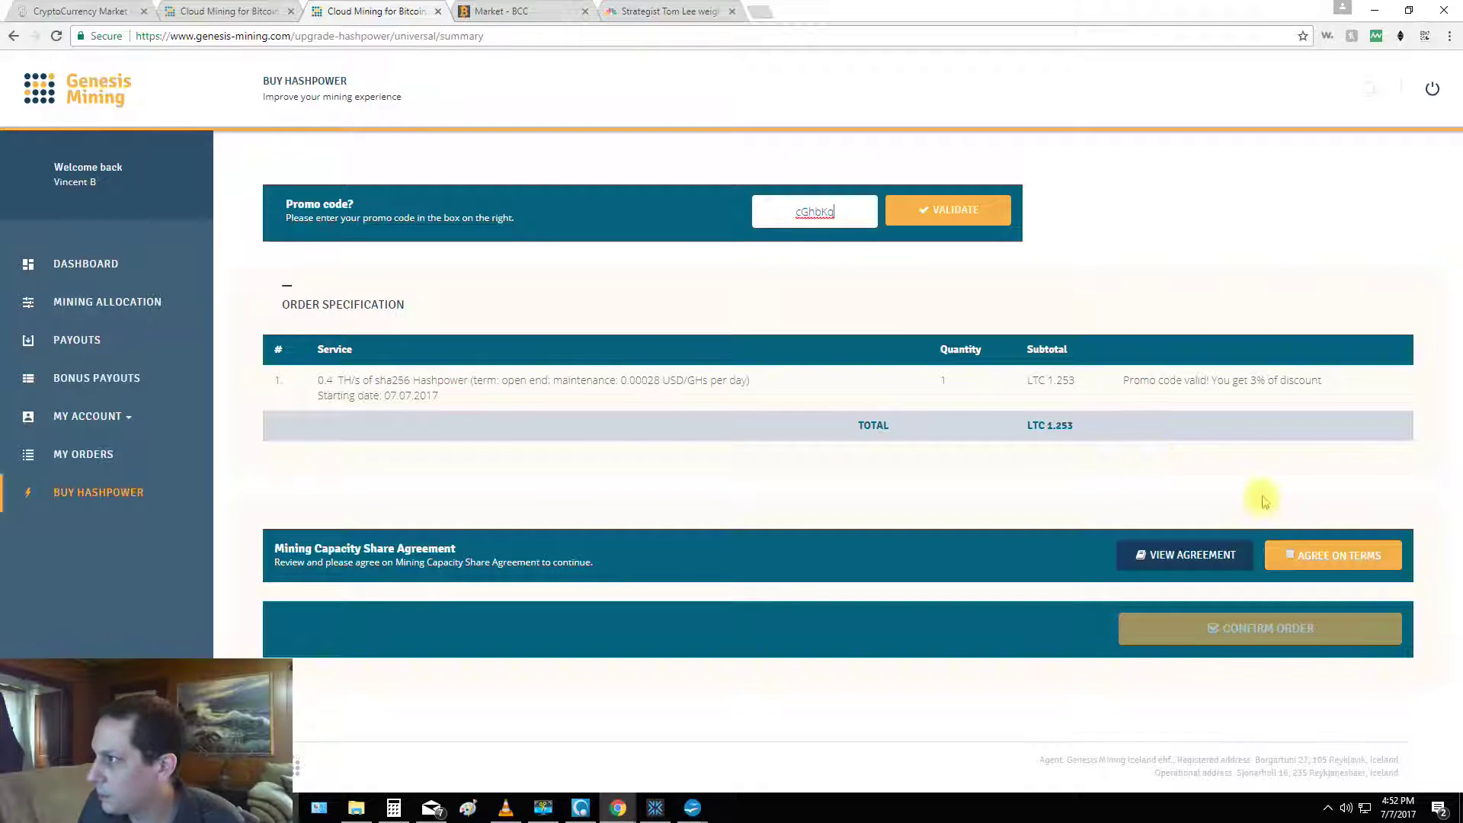
Accept the terms, confirm the order, and copy the 1.252 LTC payment address.
click(1289, 555)
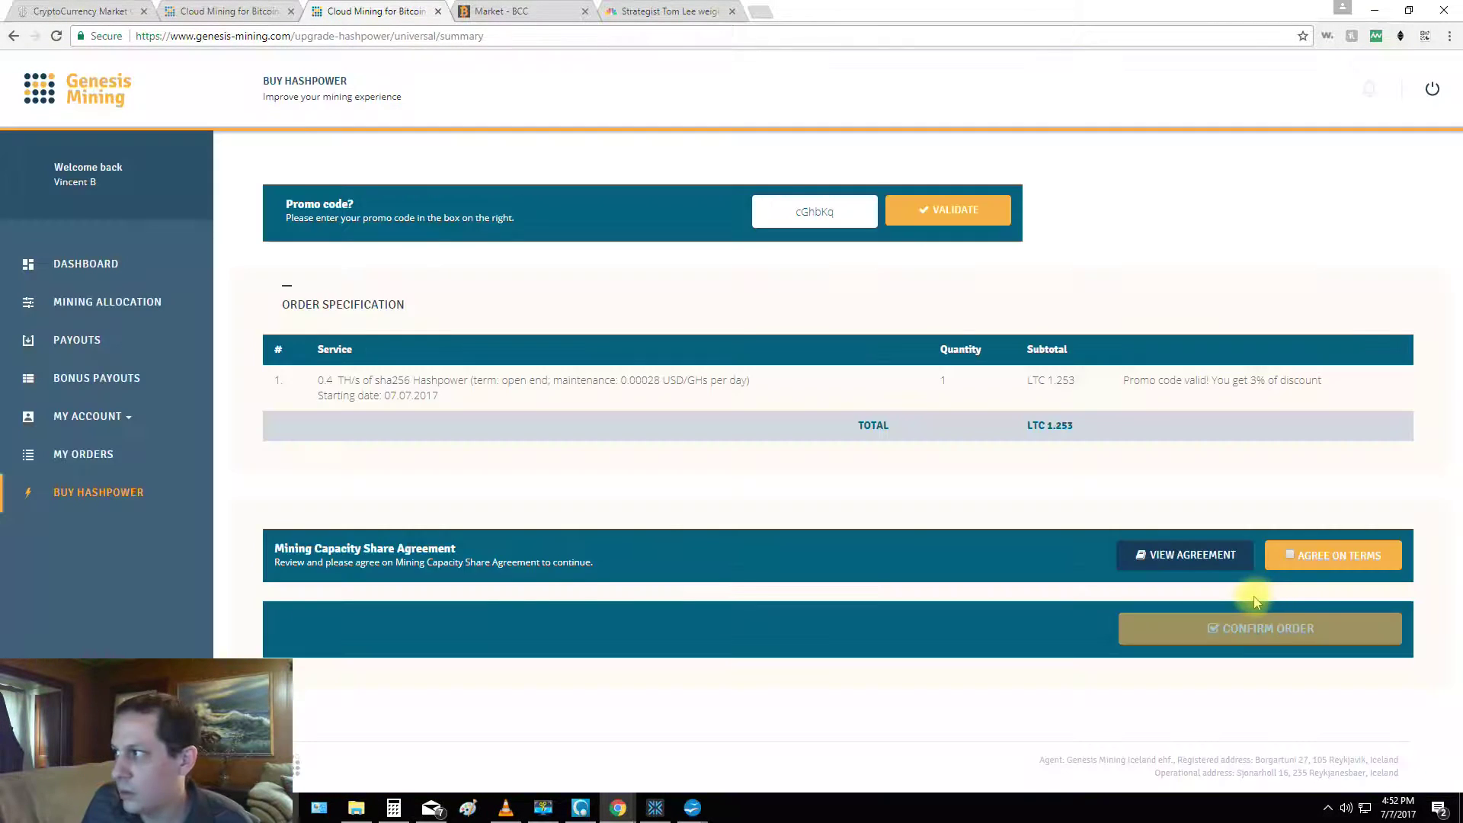
click(1290, 556)
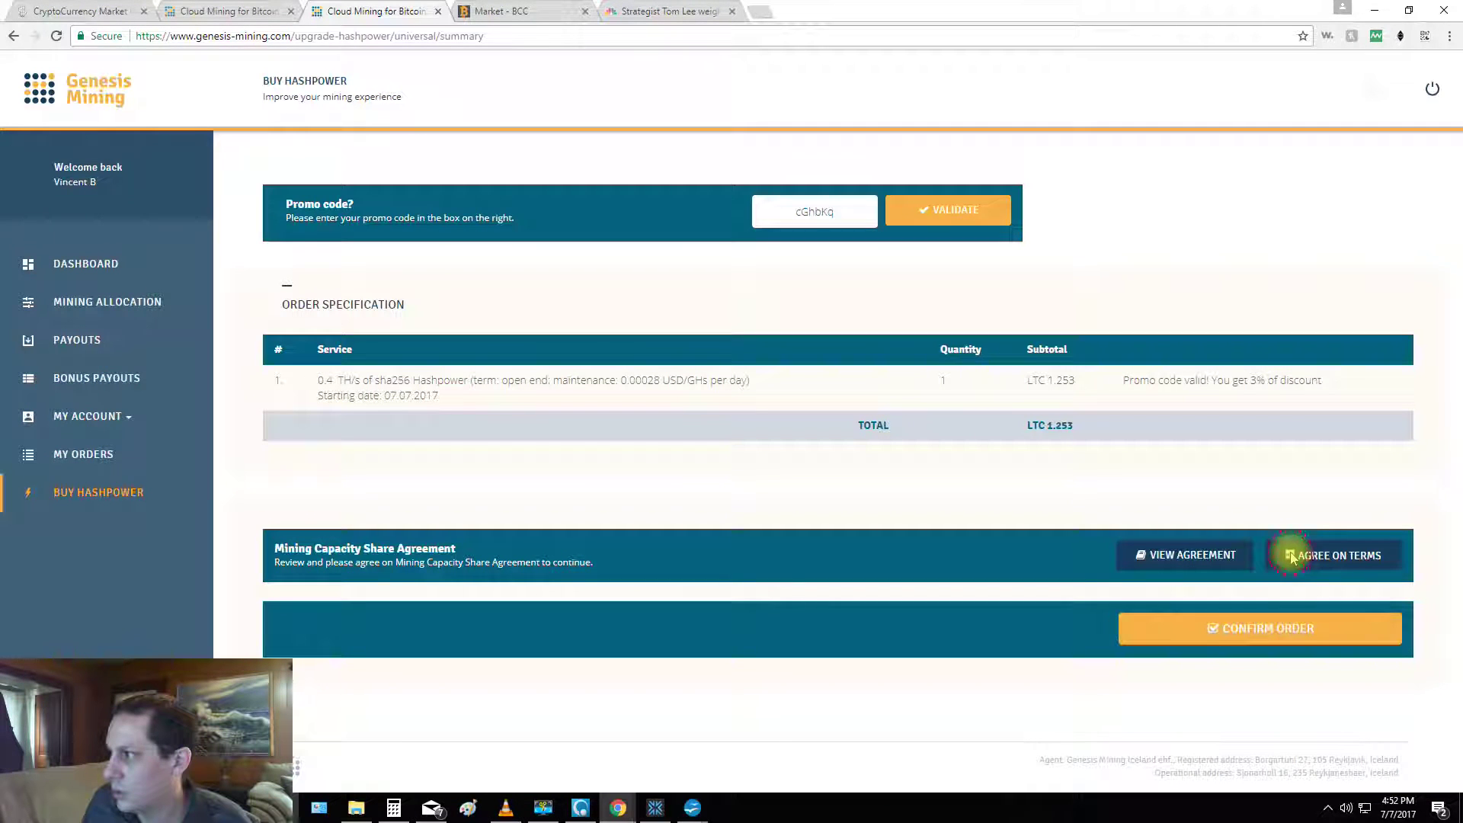
click(1277, 625)
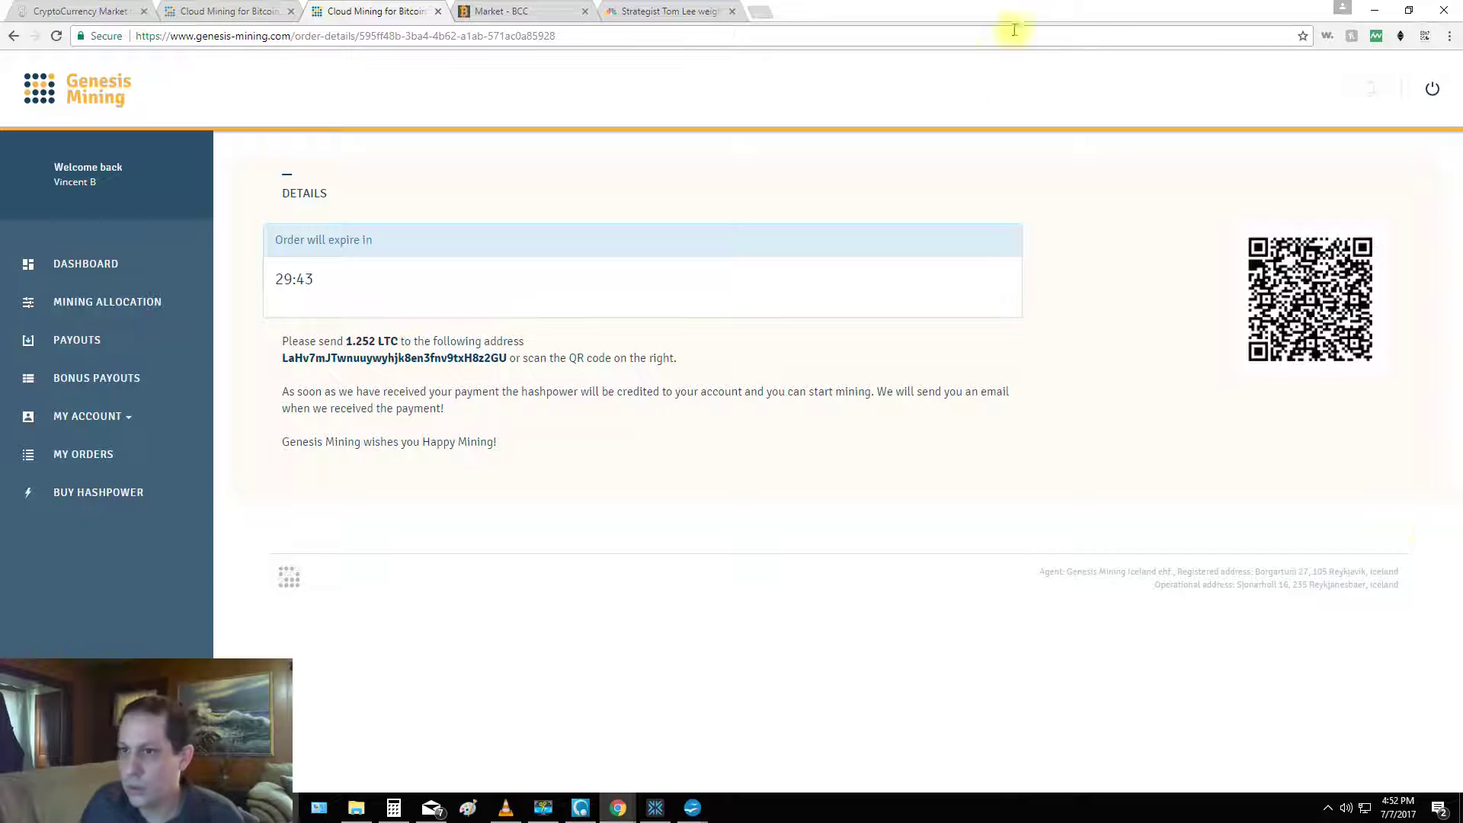
double_click(435, 358)
key(ctrl+c)
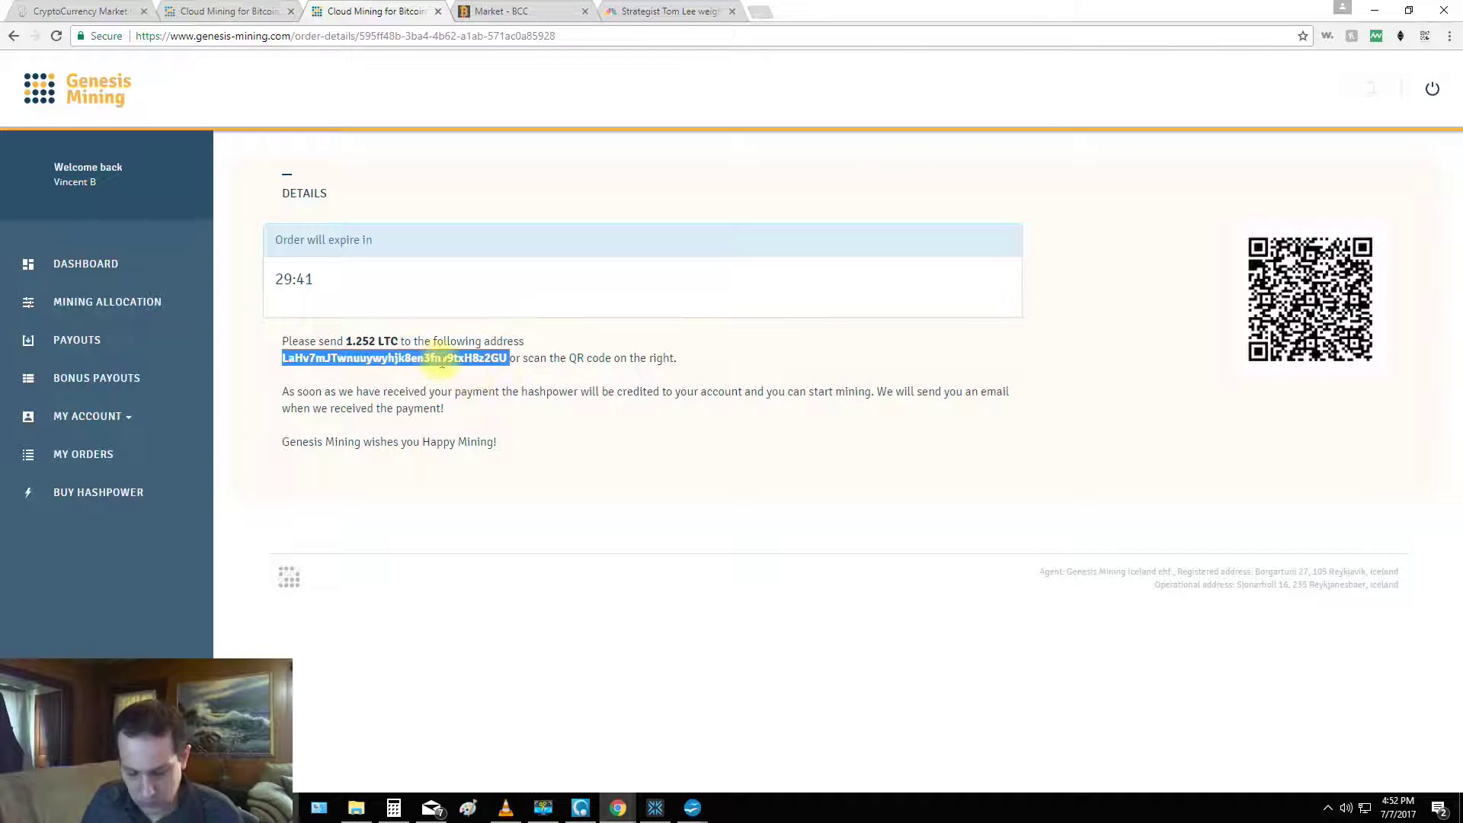
click(672, 812)
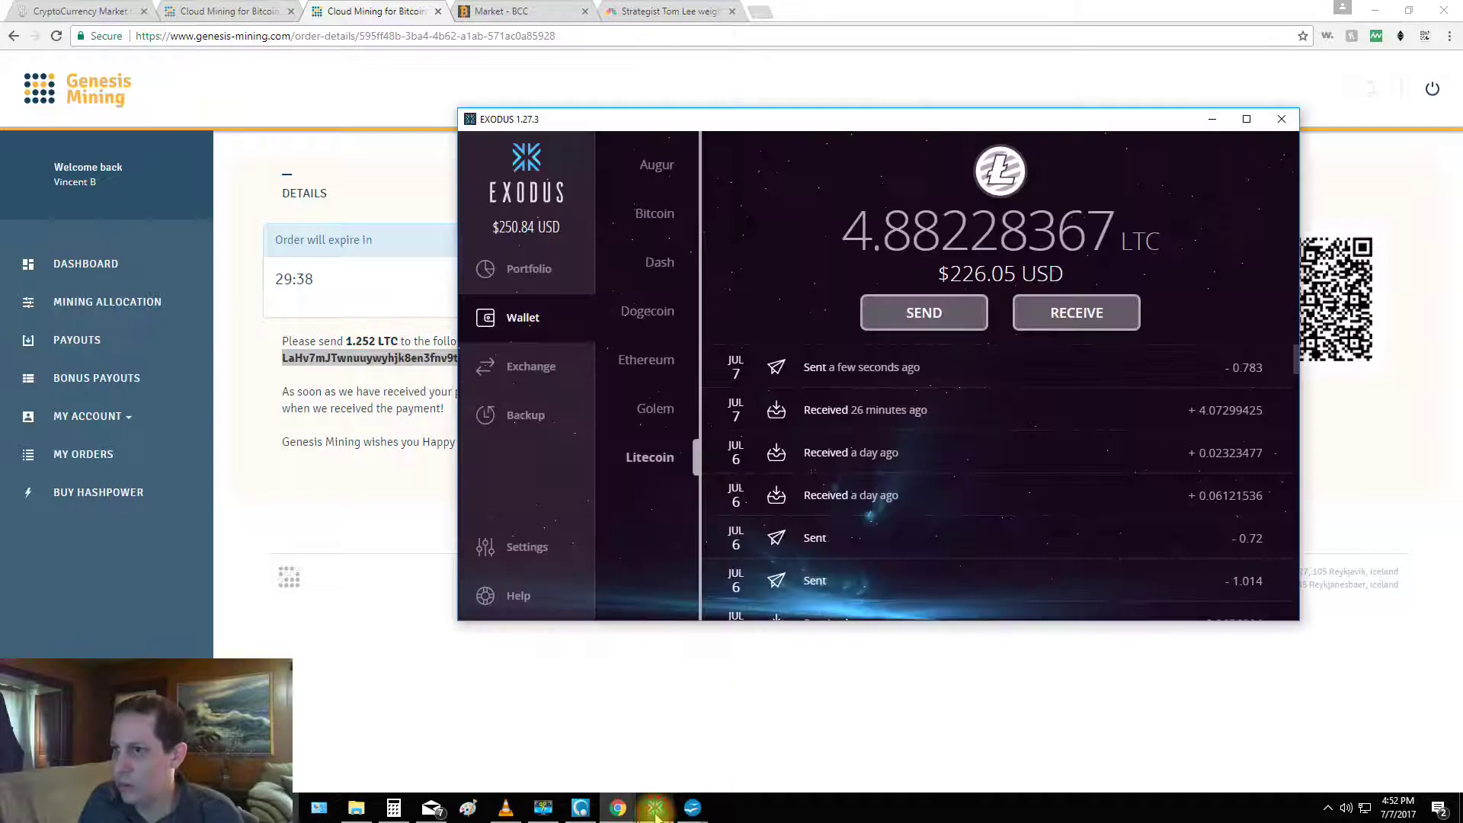
Paste the payment address in Exodus, enter 1.252 LTC, and confirm the $57.97 send.
click(901, 333)
click(921, 310)
key(ctrl+v)
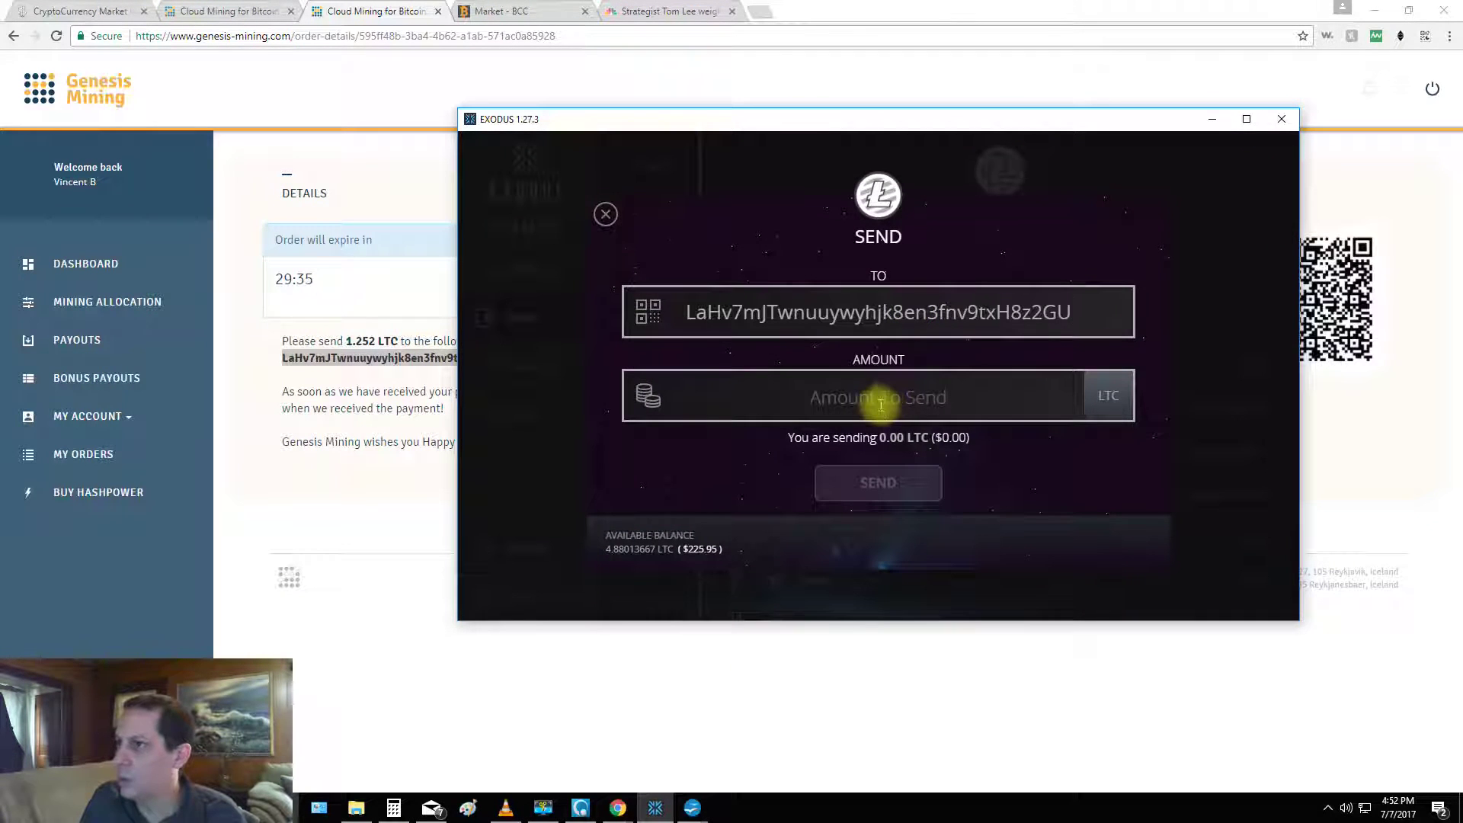
text(1)
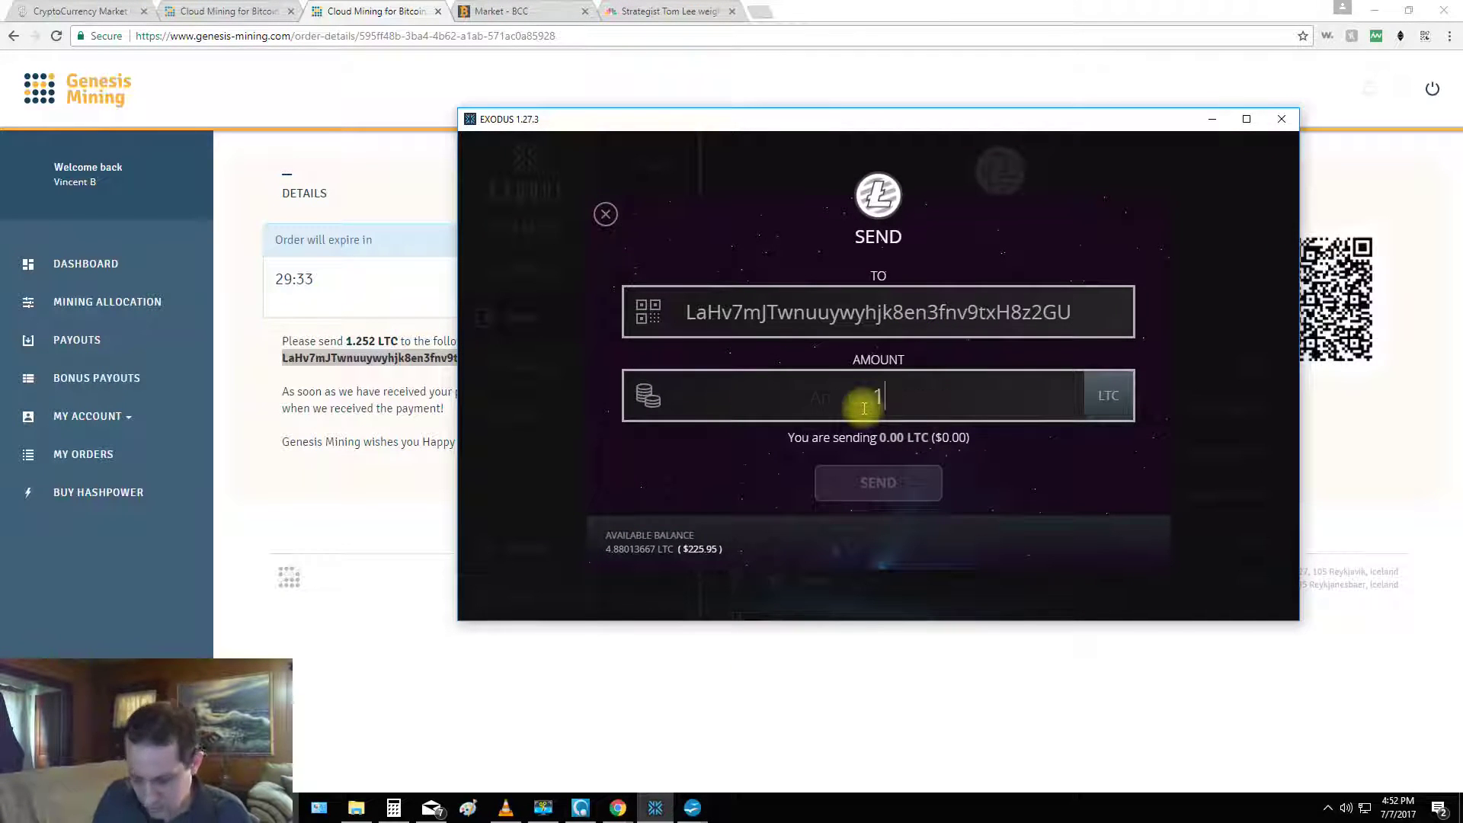
text(.2)
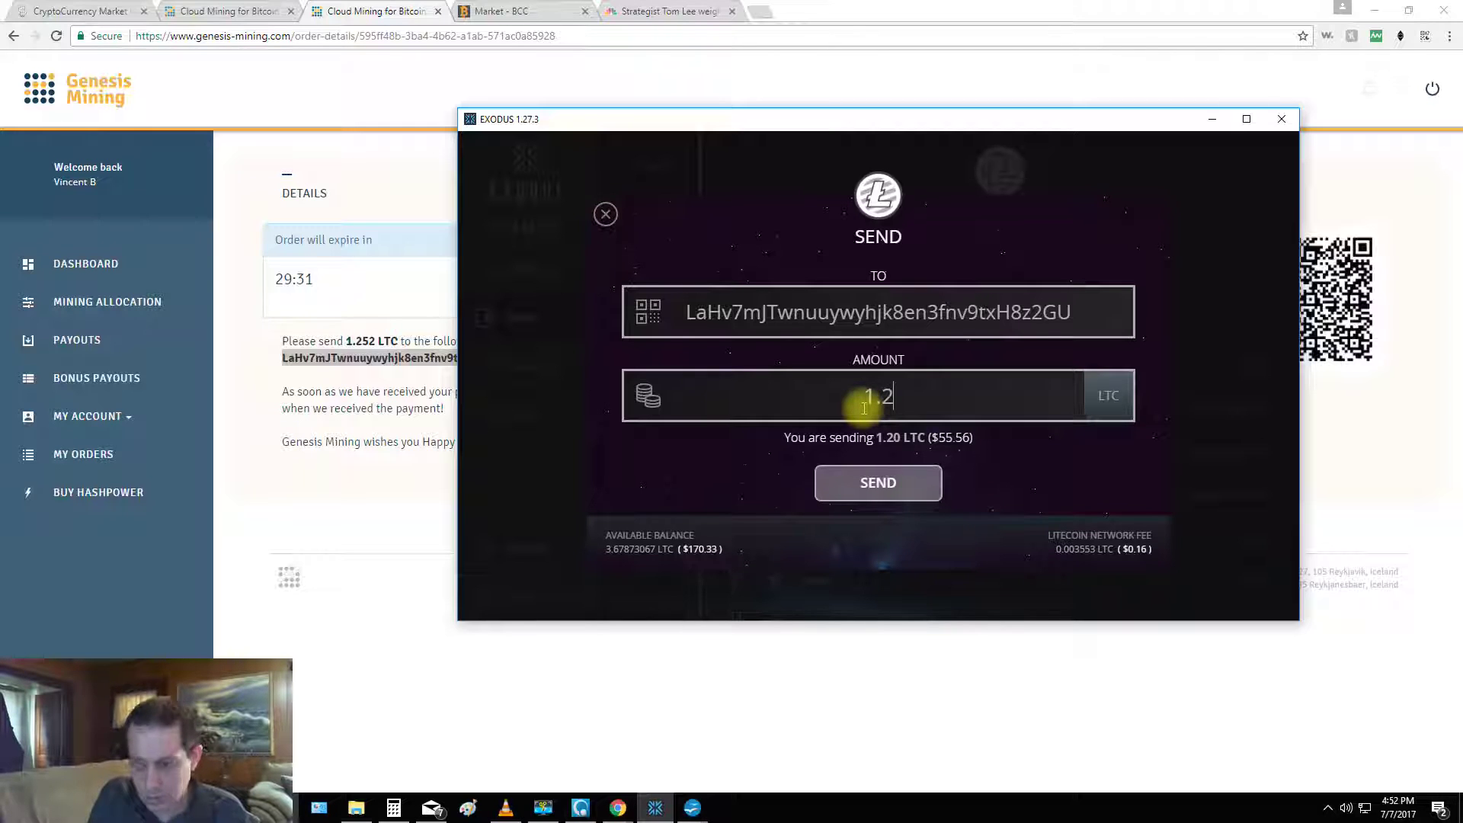
text(52)
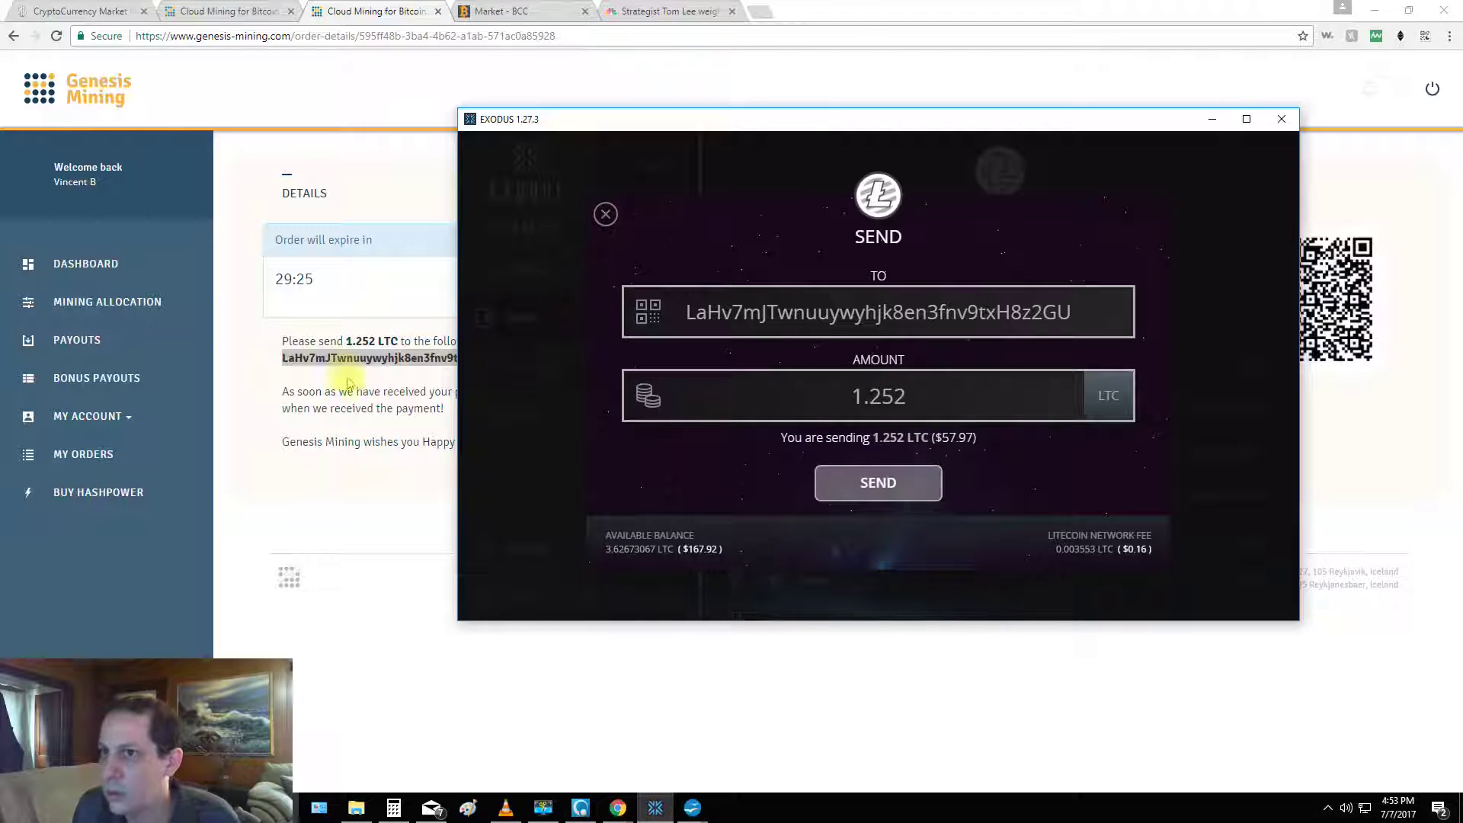
click(875, 491)
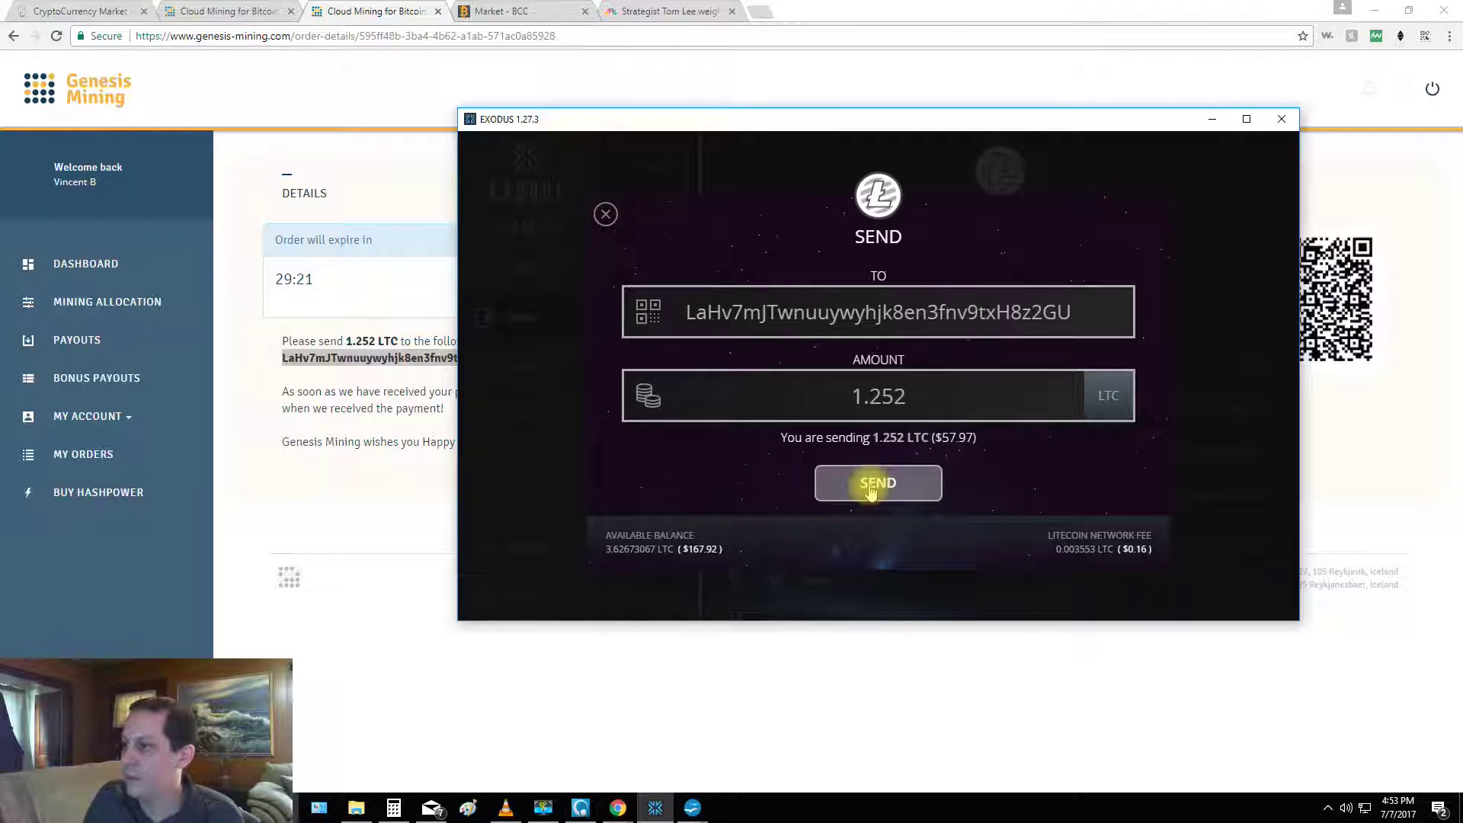
click(949, 480)
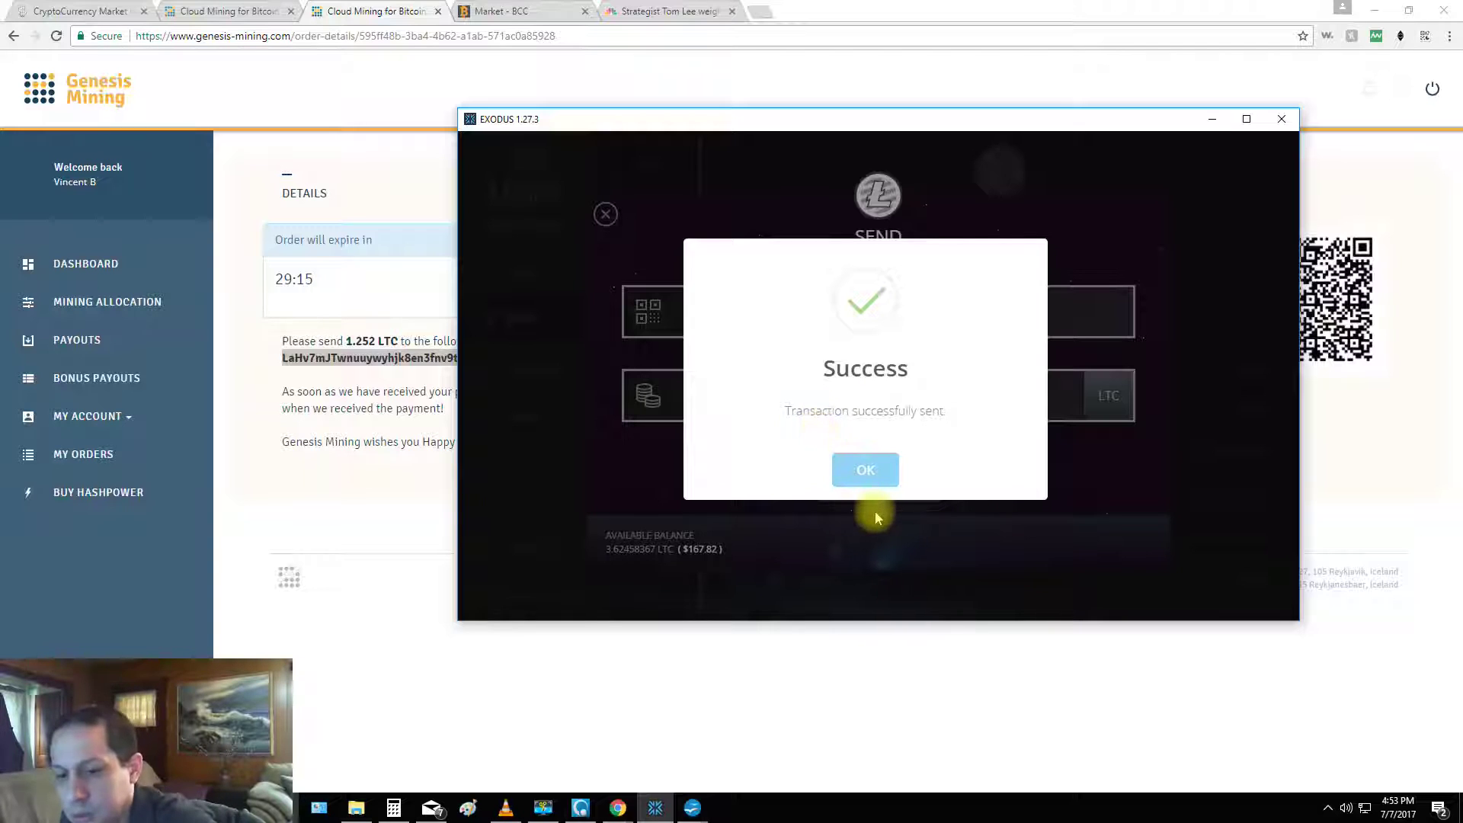
click(865, 468)
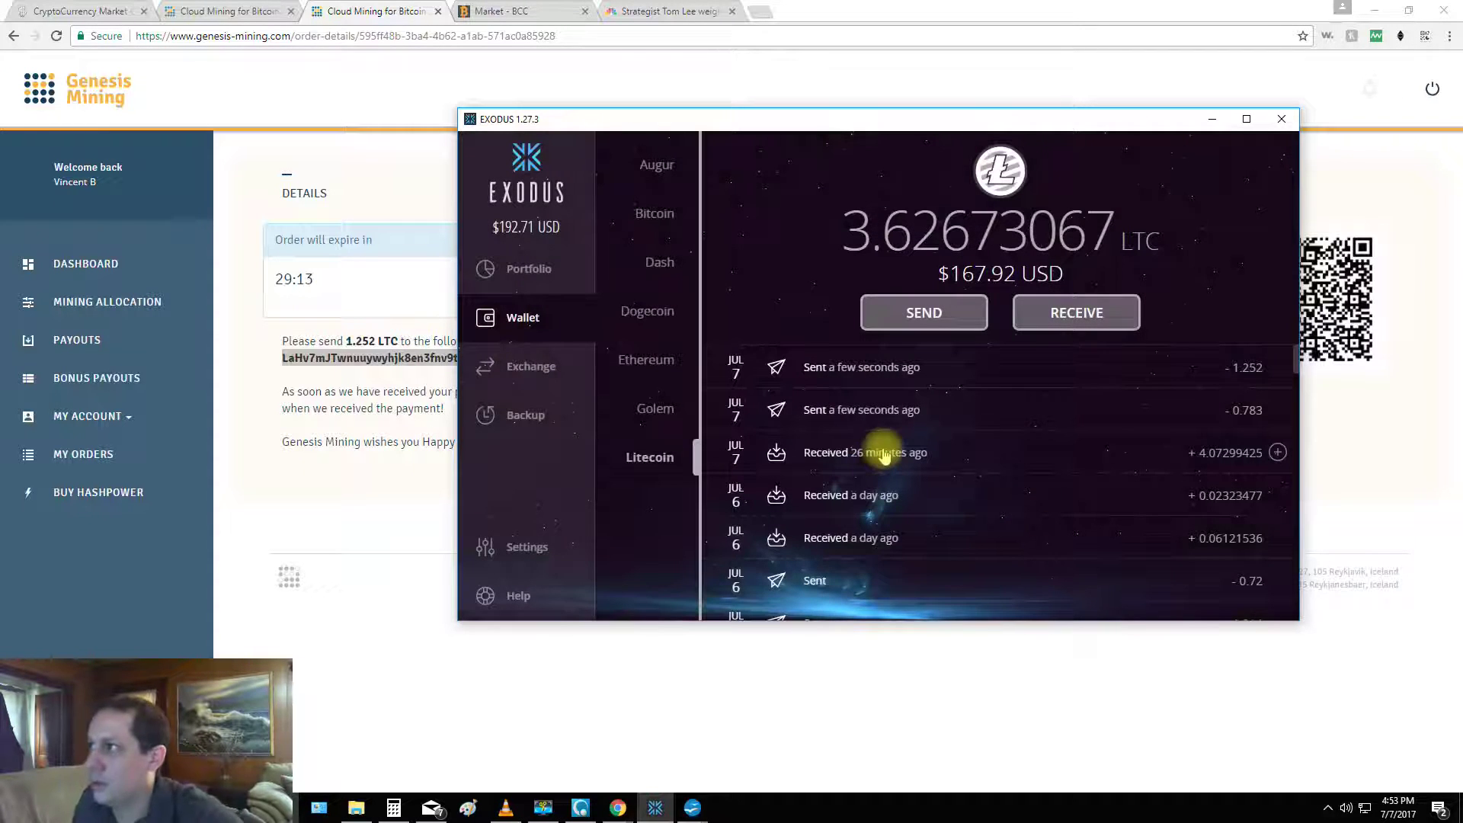
Set 2 Years Dash hashpower to 15 MH/s and pay in Bitcoin at 0.036 BTC.
click(1211, 119)
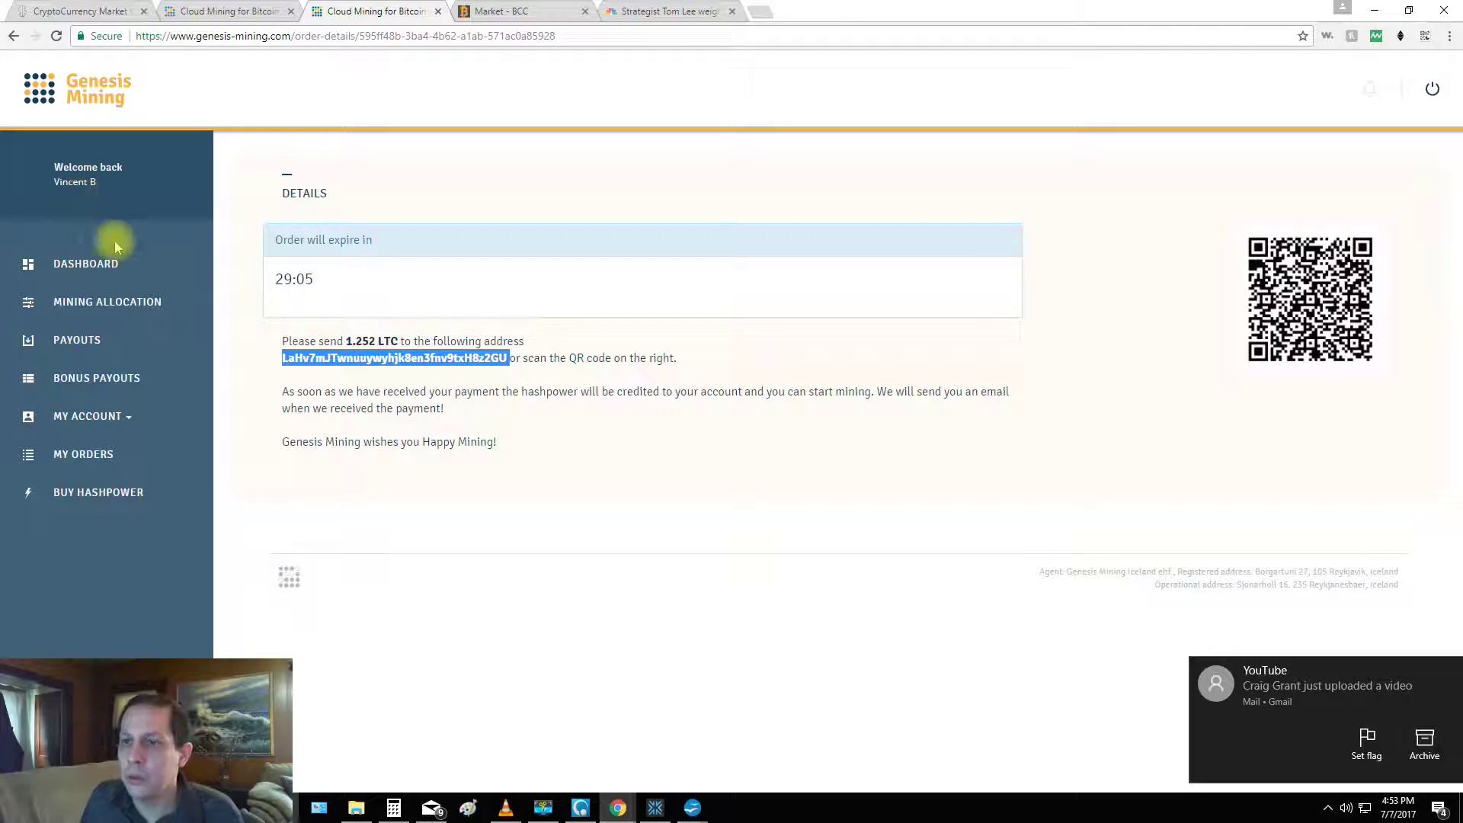
click(87, 497)
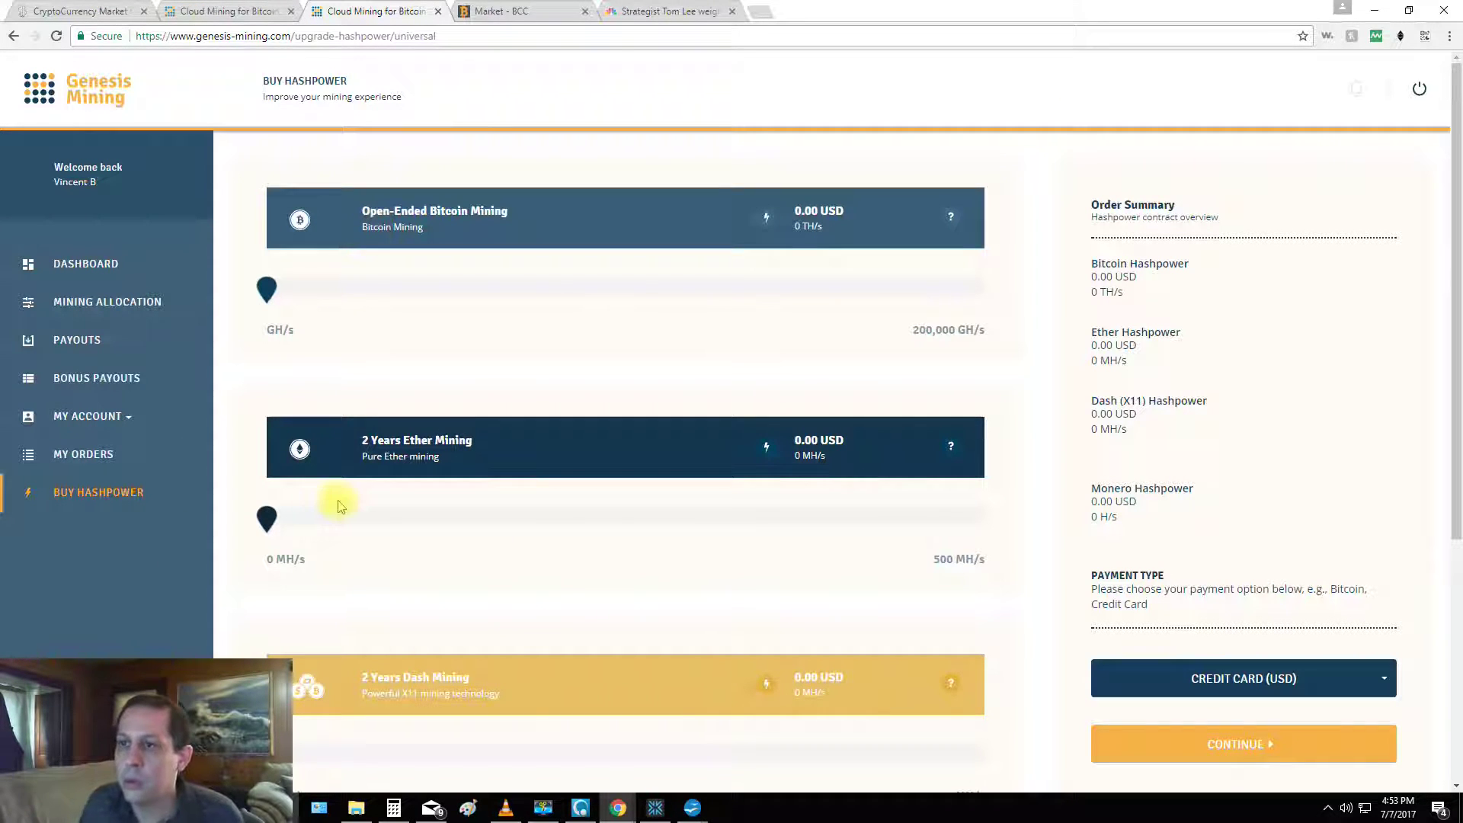
scroll(601, 484, down, 2)
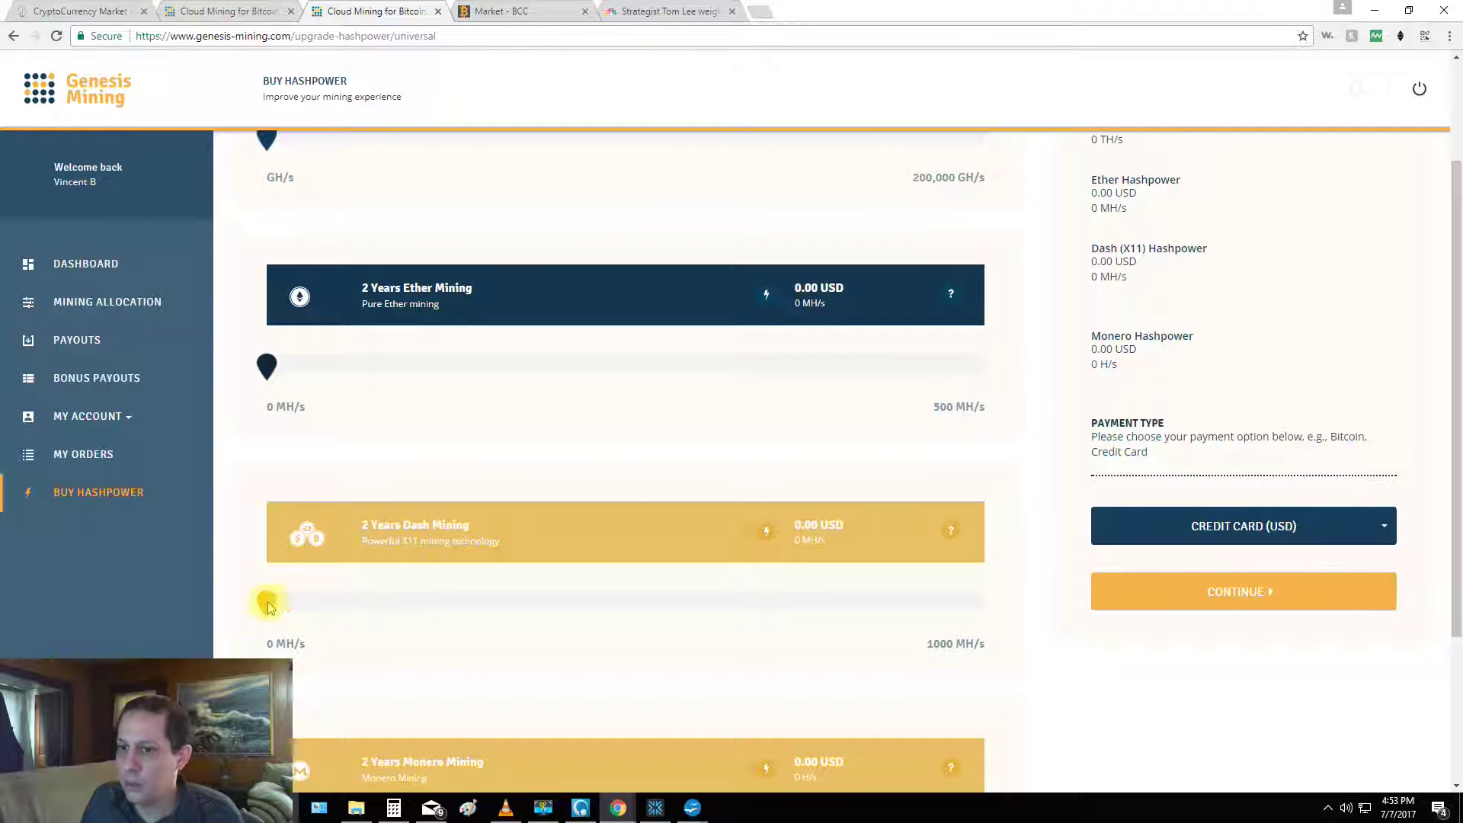
drag(286, 611, 437, 596)
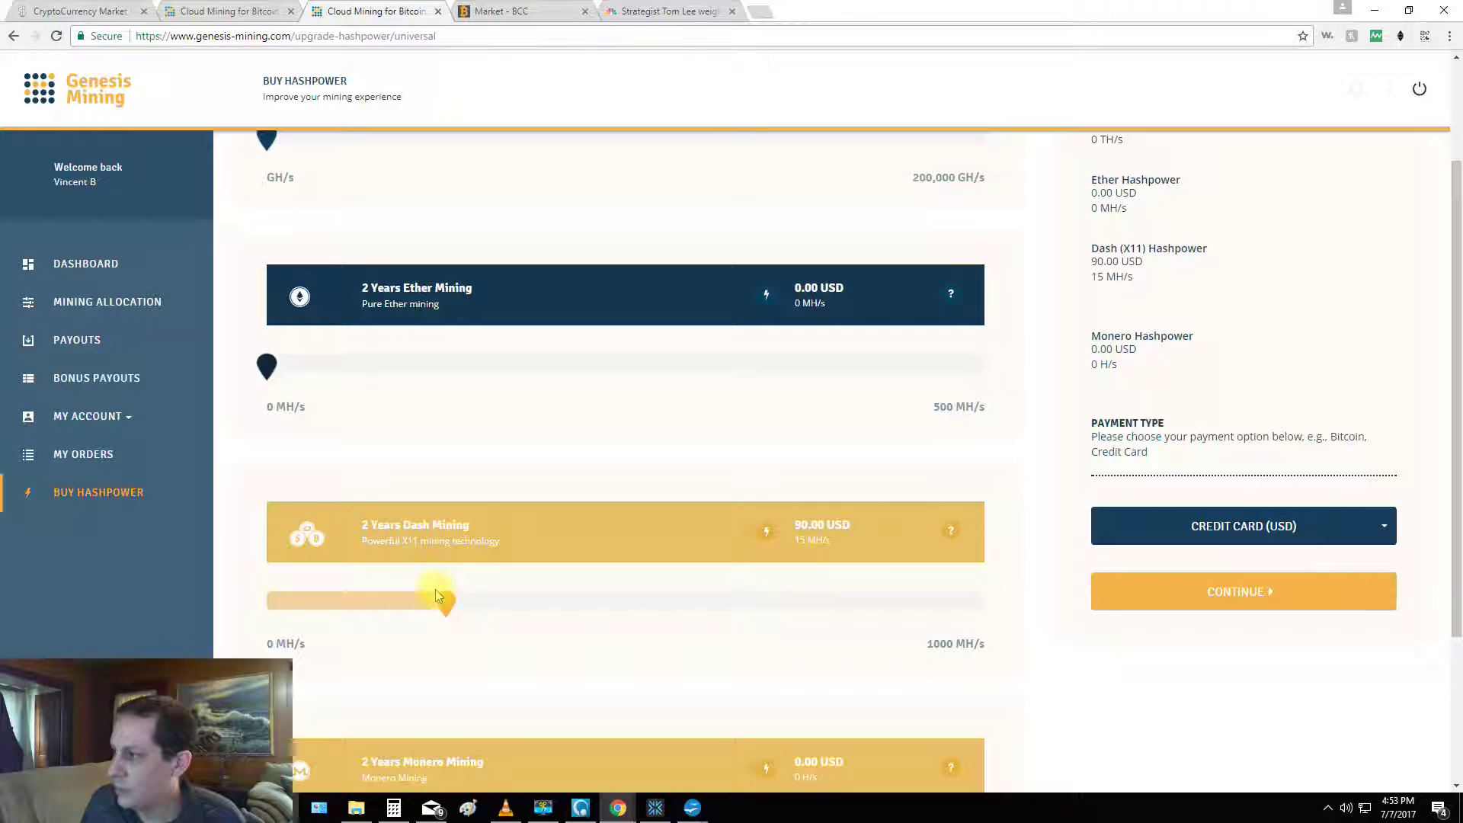
click(1379, 535)
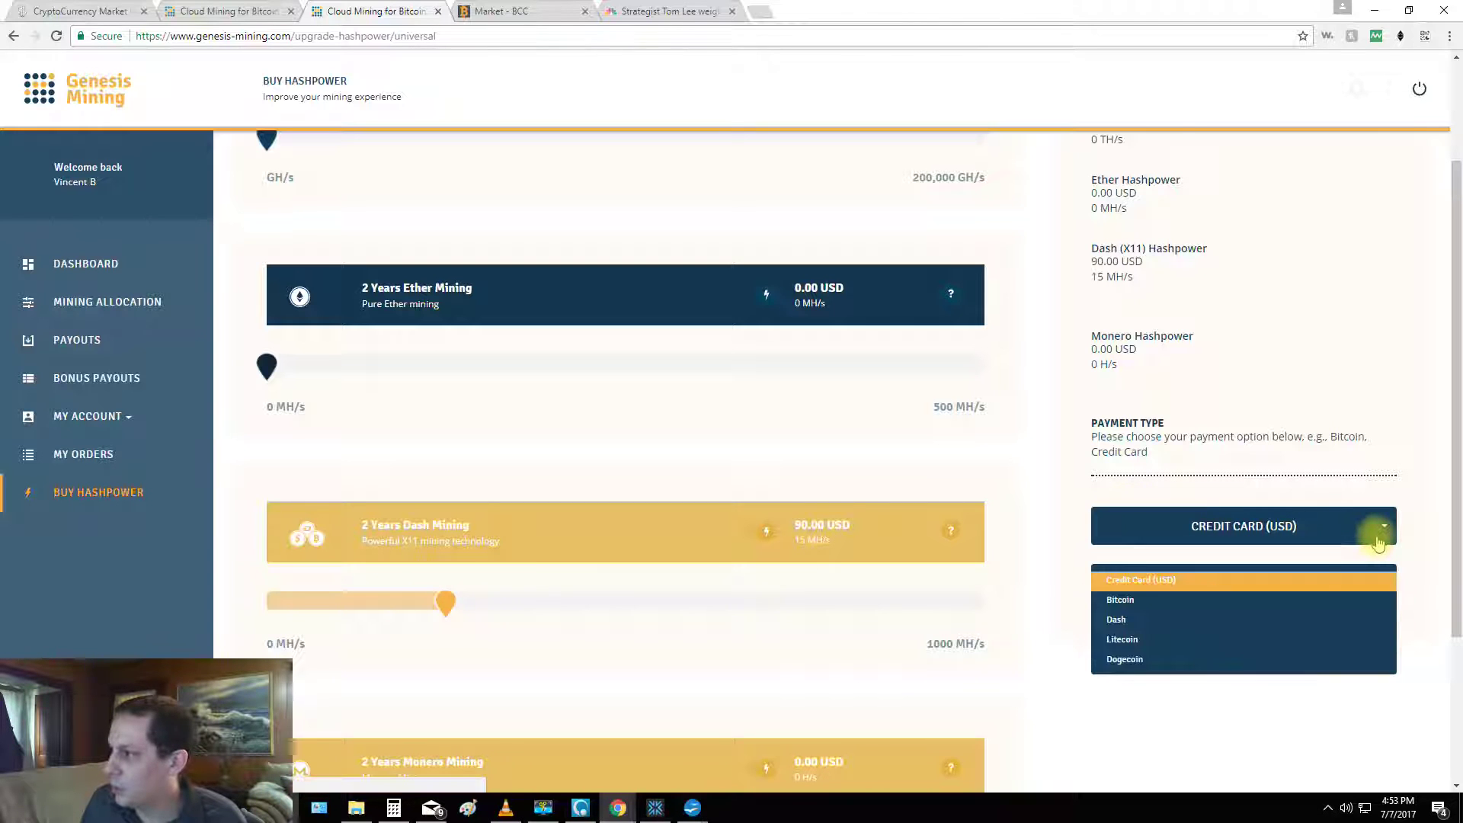
click(1219, 601)
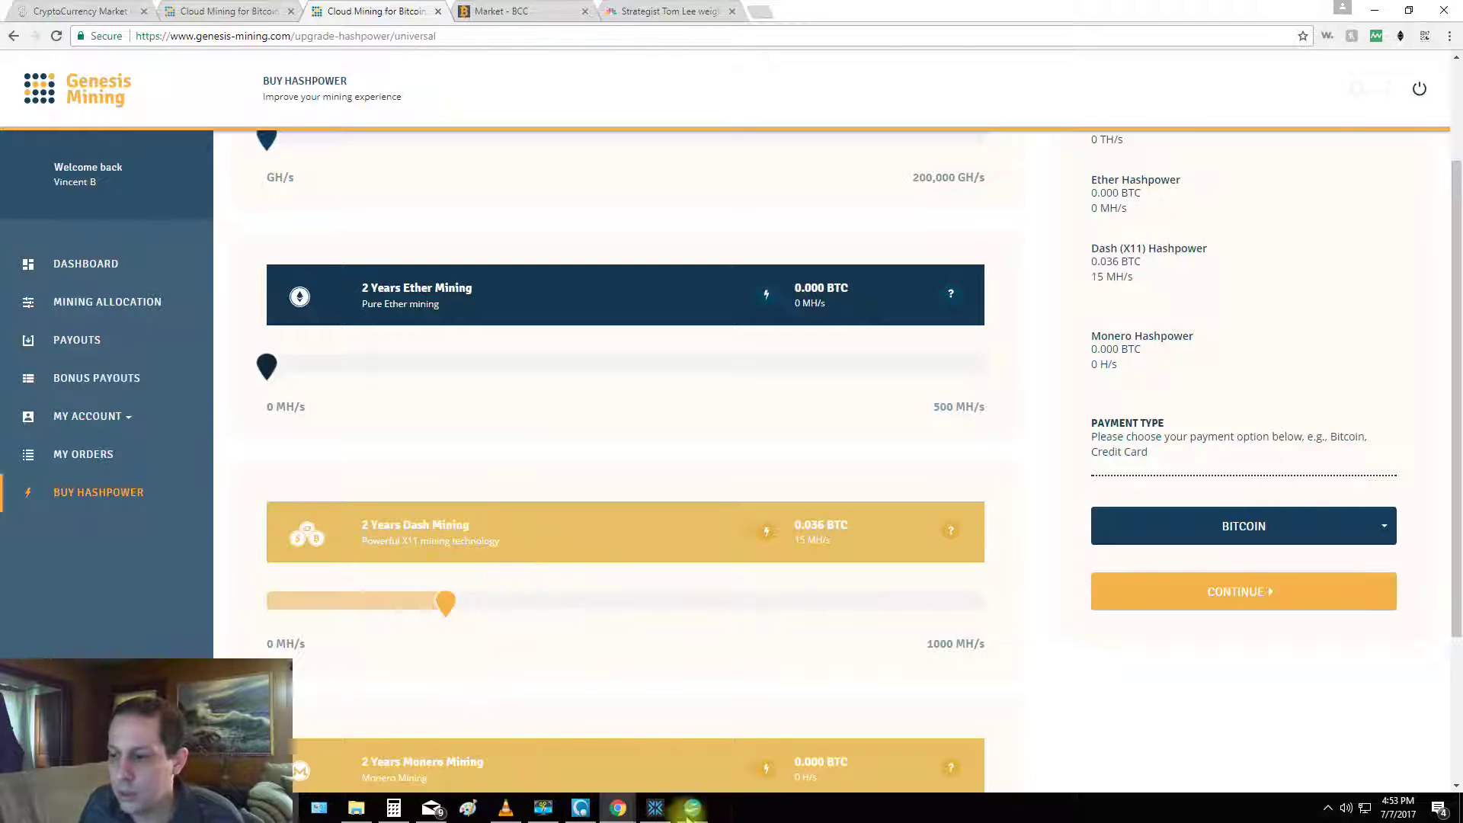
Copy ibSo47 from the GenesisMiningList3 table and continue to the Dash order summary.
mouse_move(691, 806)
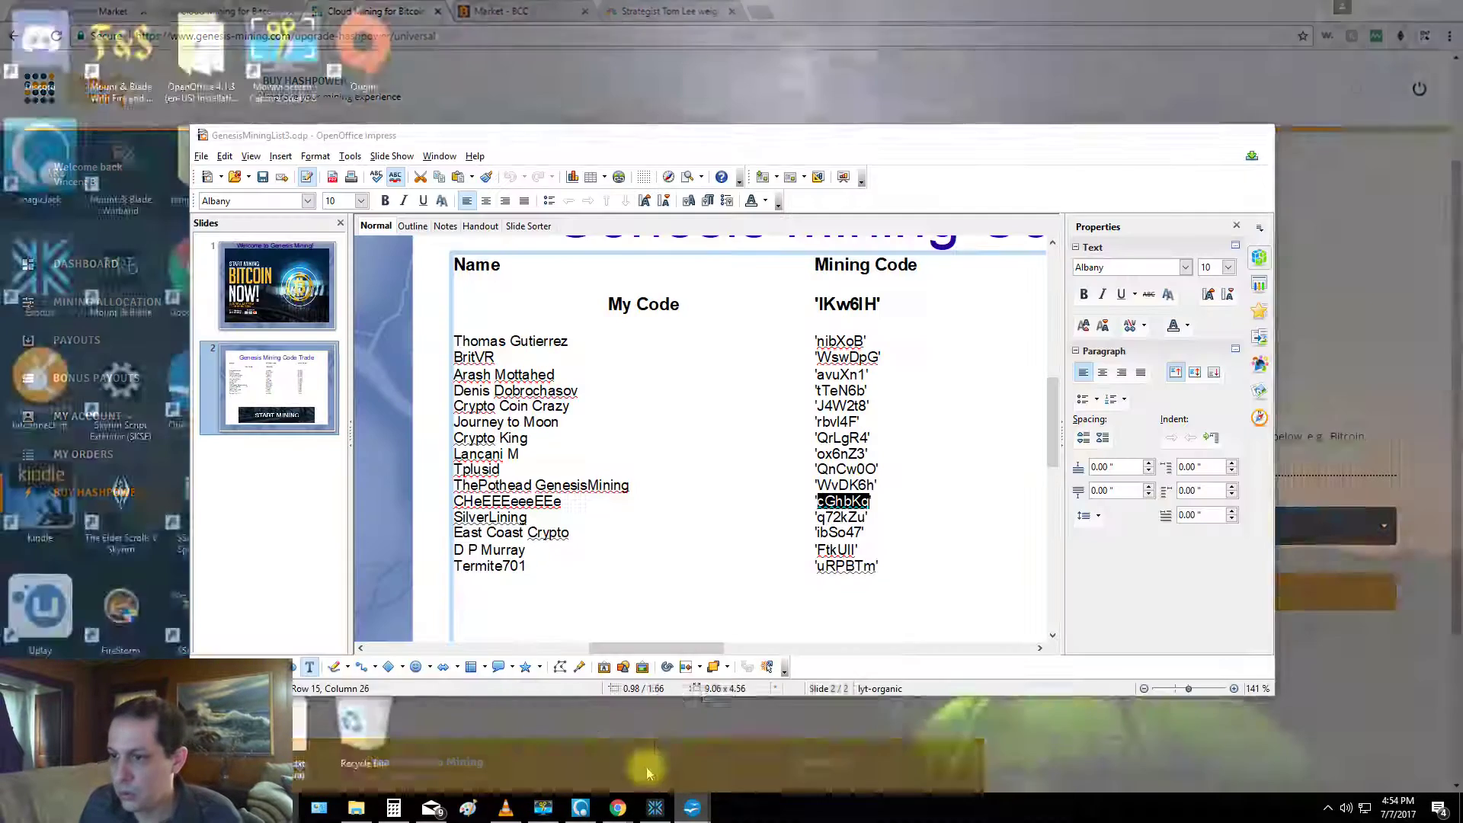
click(610, 735)
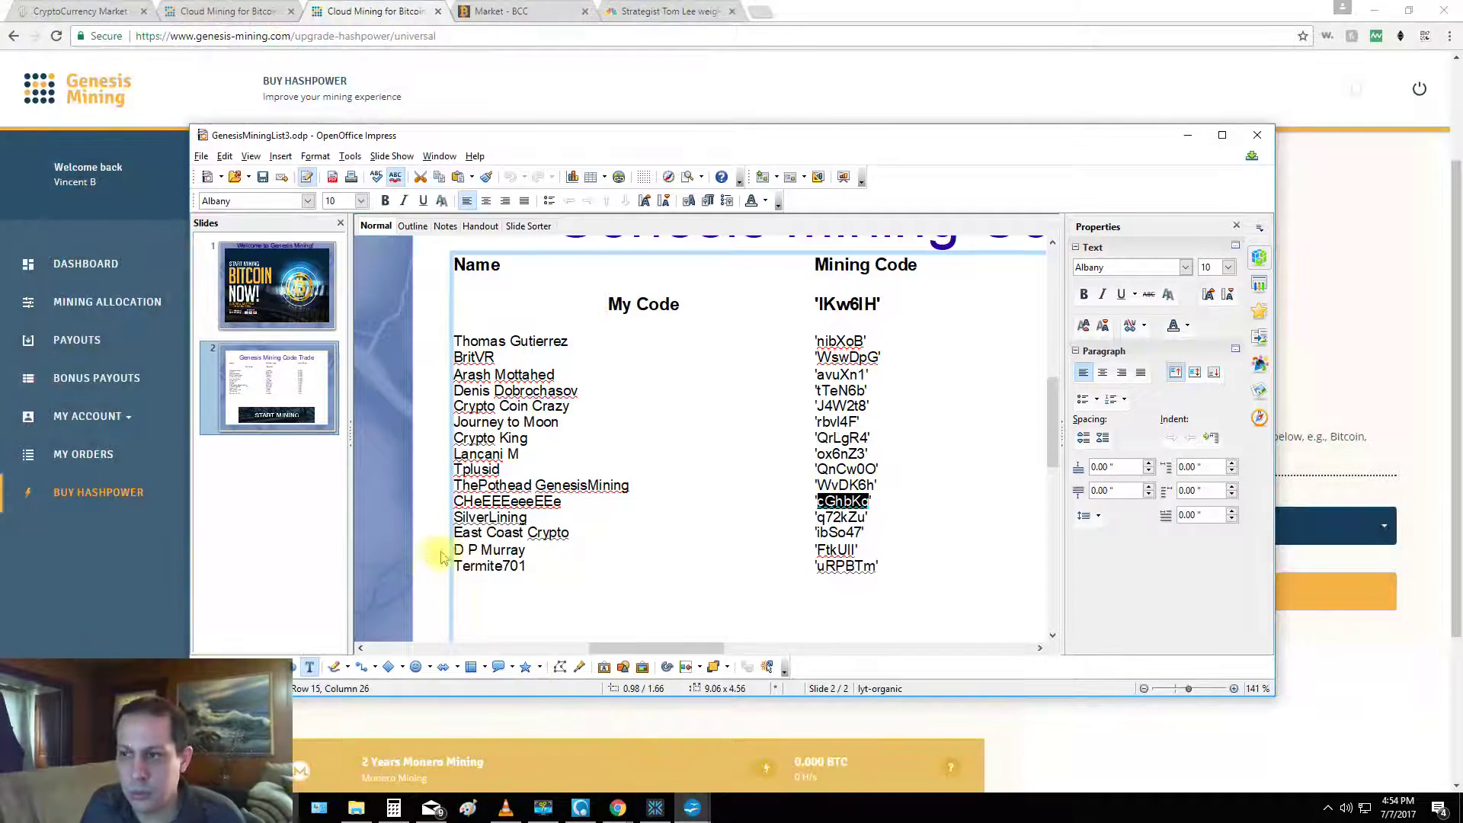
click(825, 545)
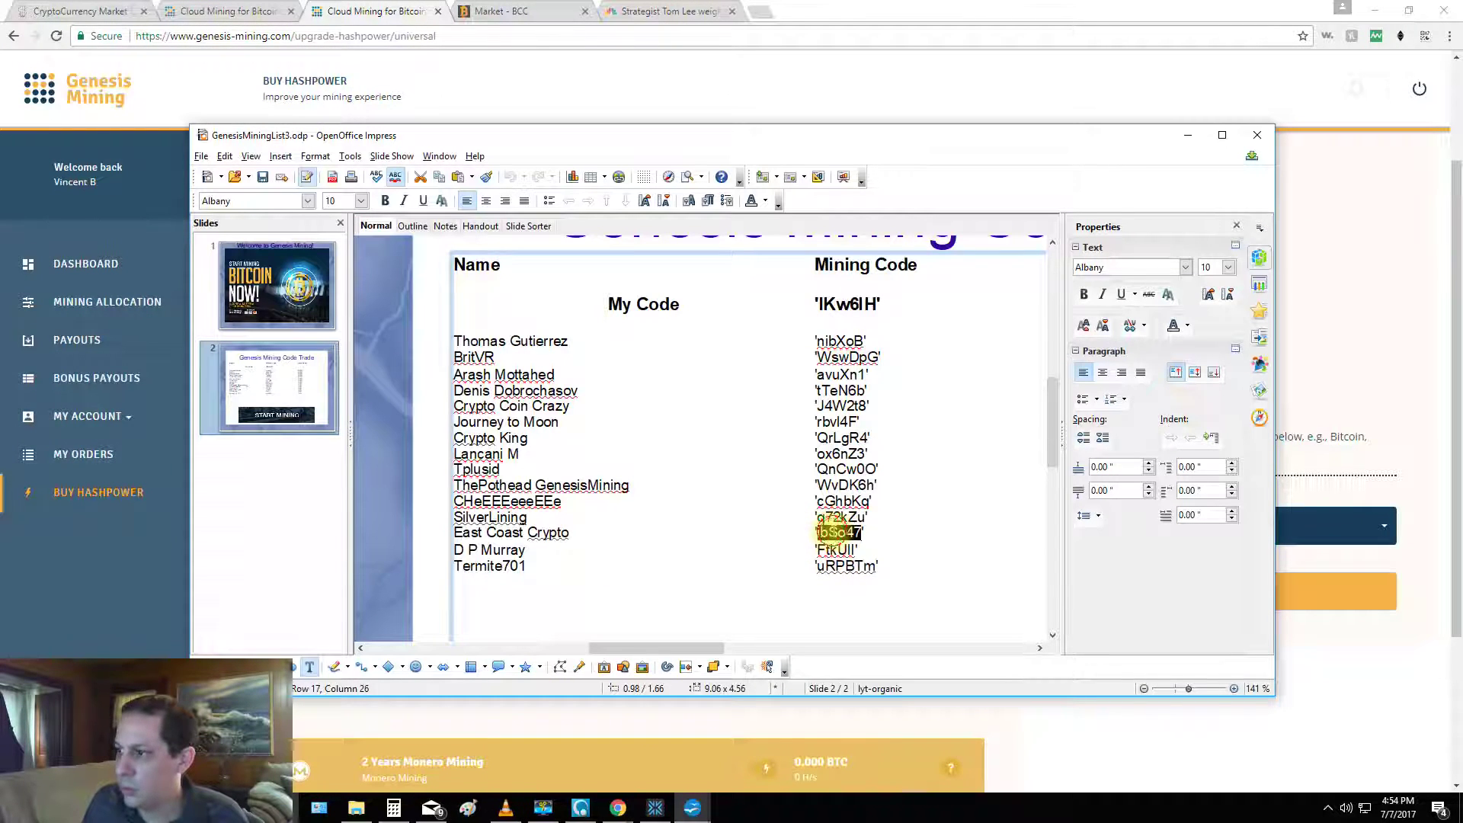
double_click(837, 533)
key(ctrl+c)
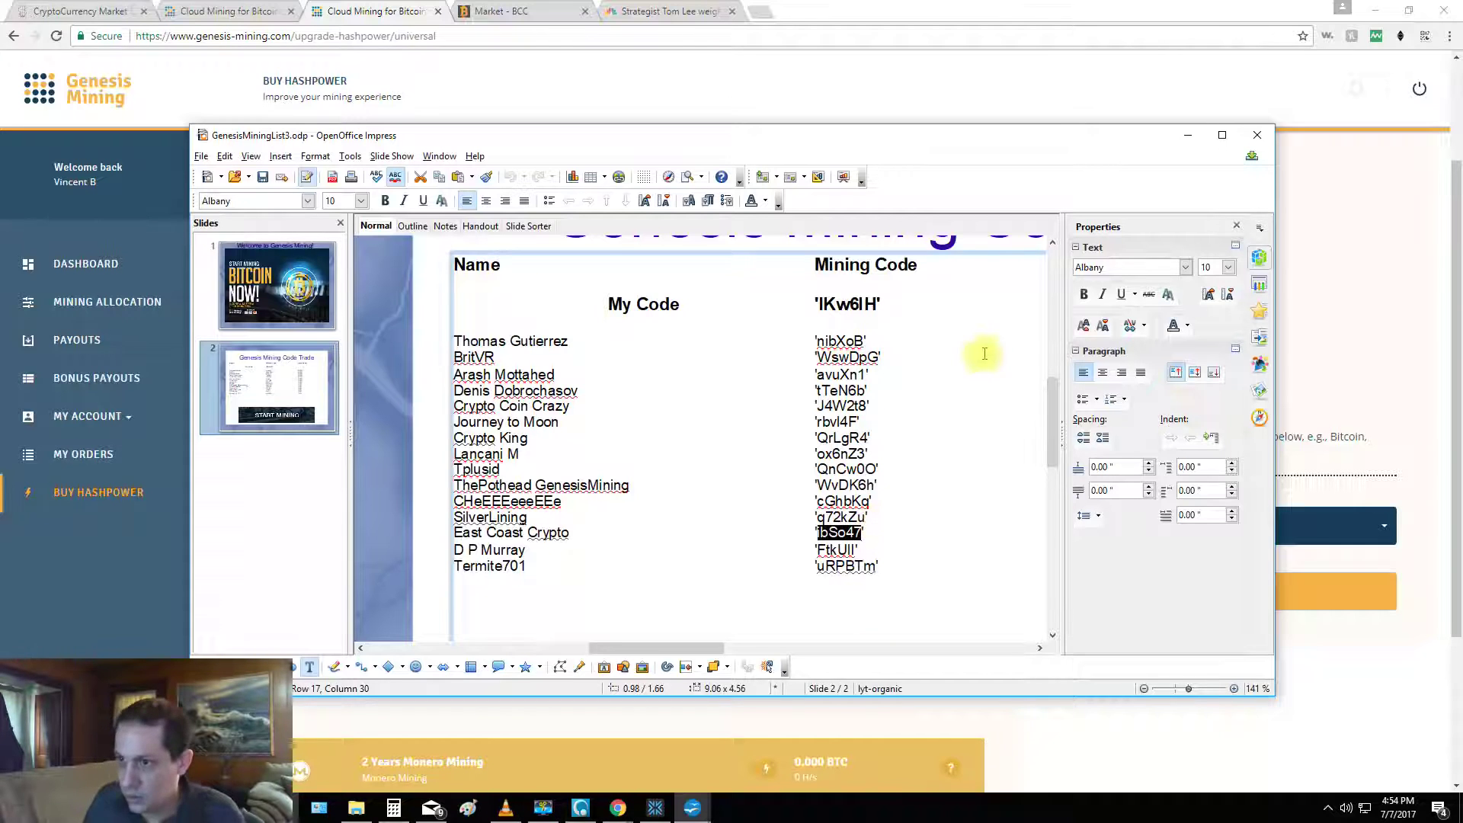
click(1187, 135)
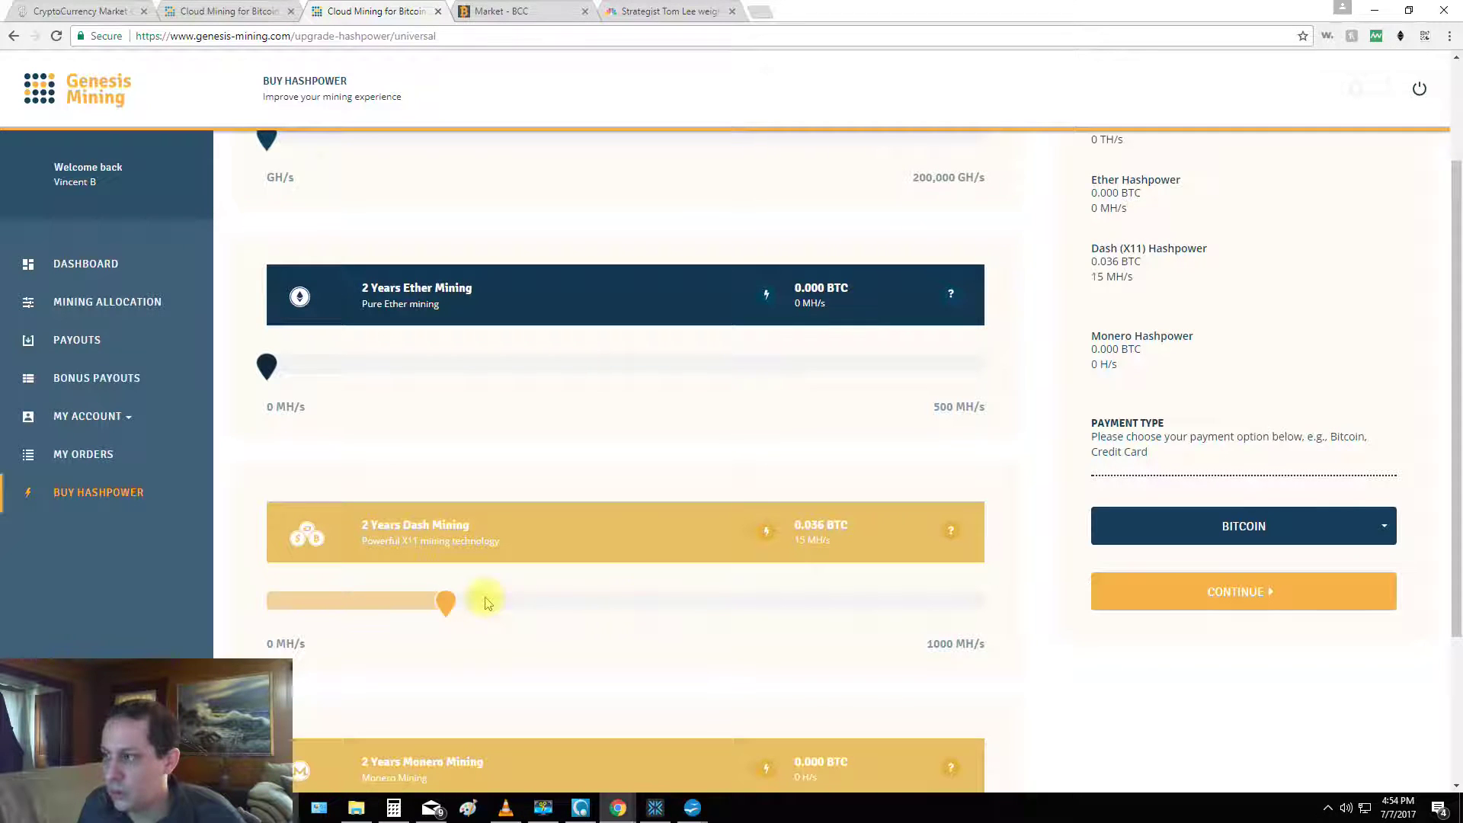
click(1283, 601)
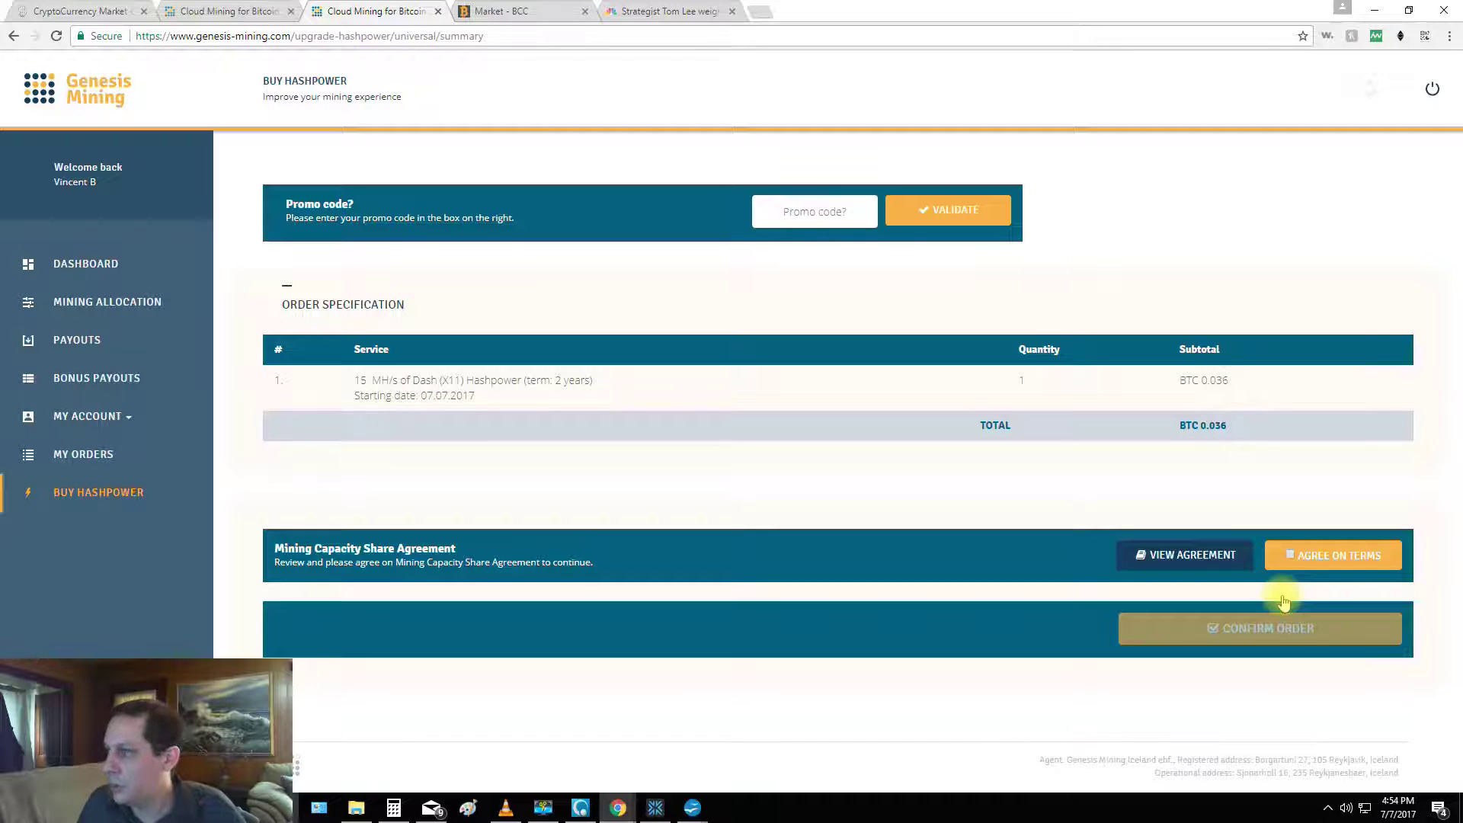
click(1292, 555)
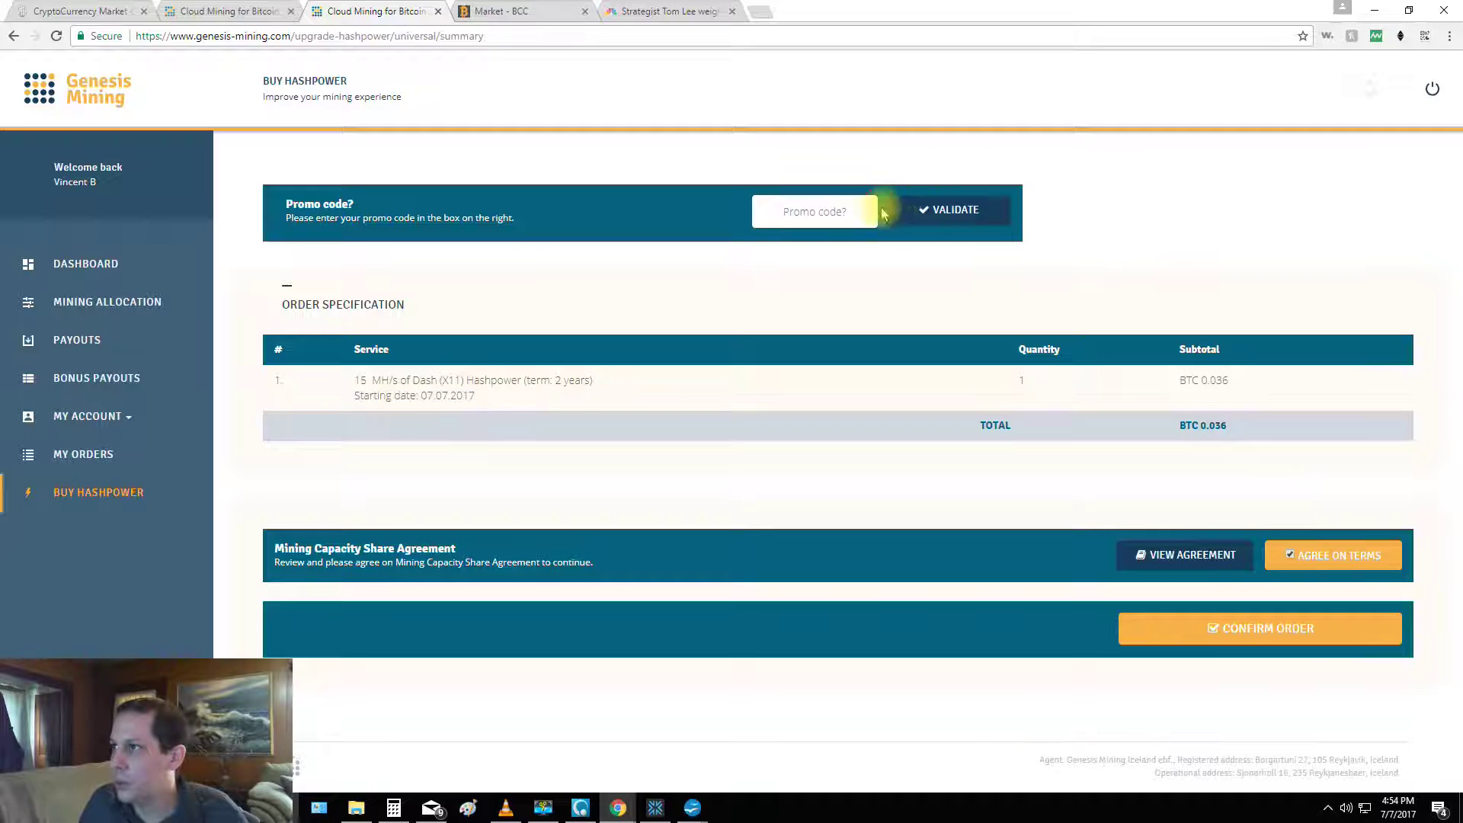
right_click(836, 207)
click(873, 303)
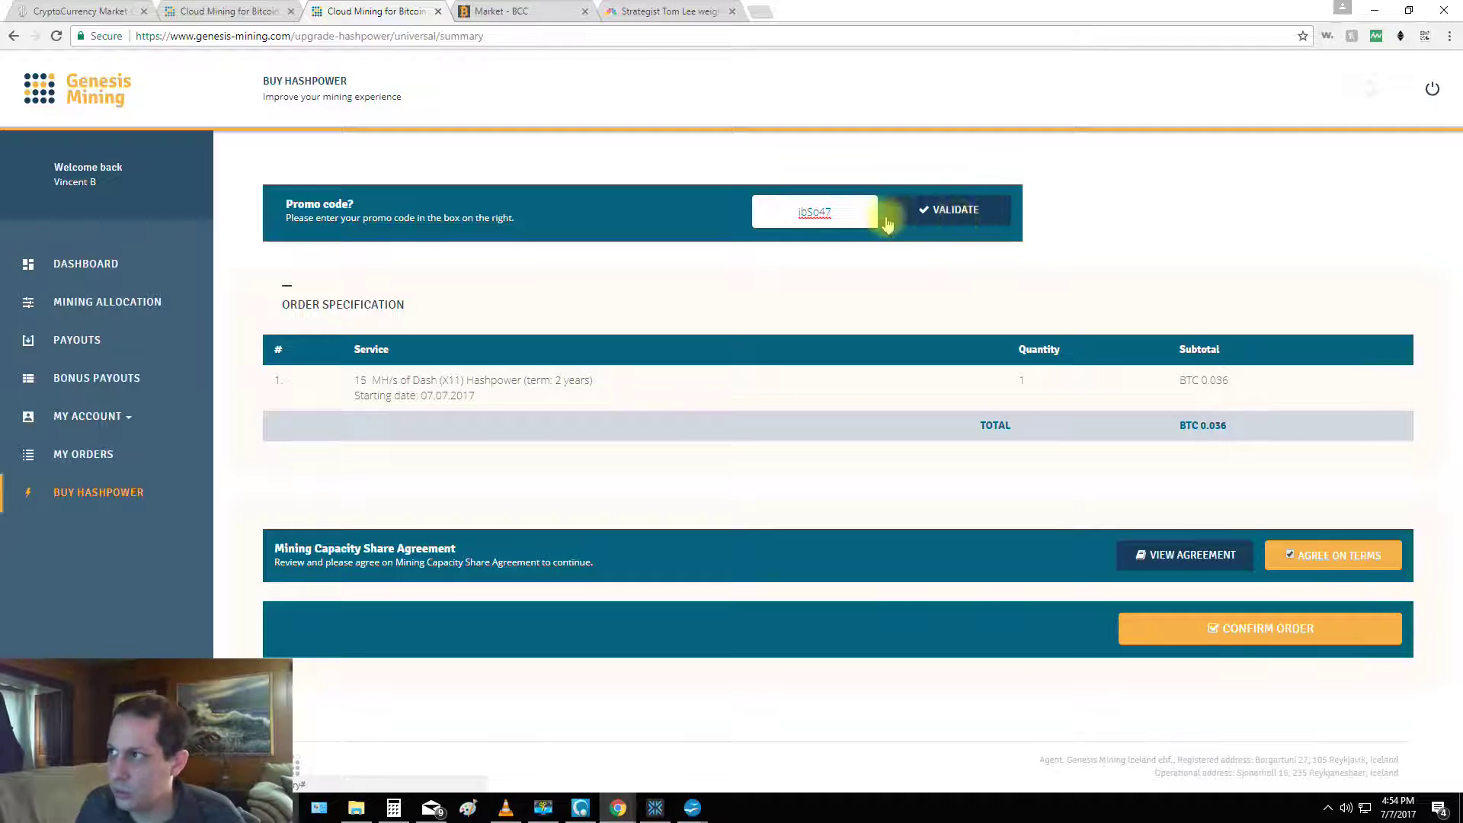
click(943, 216)
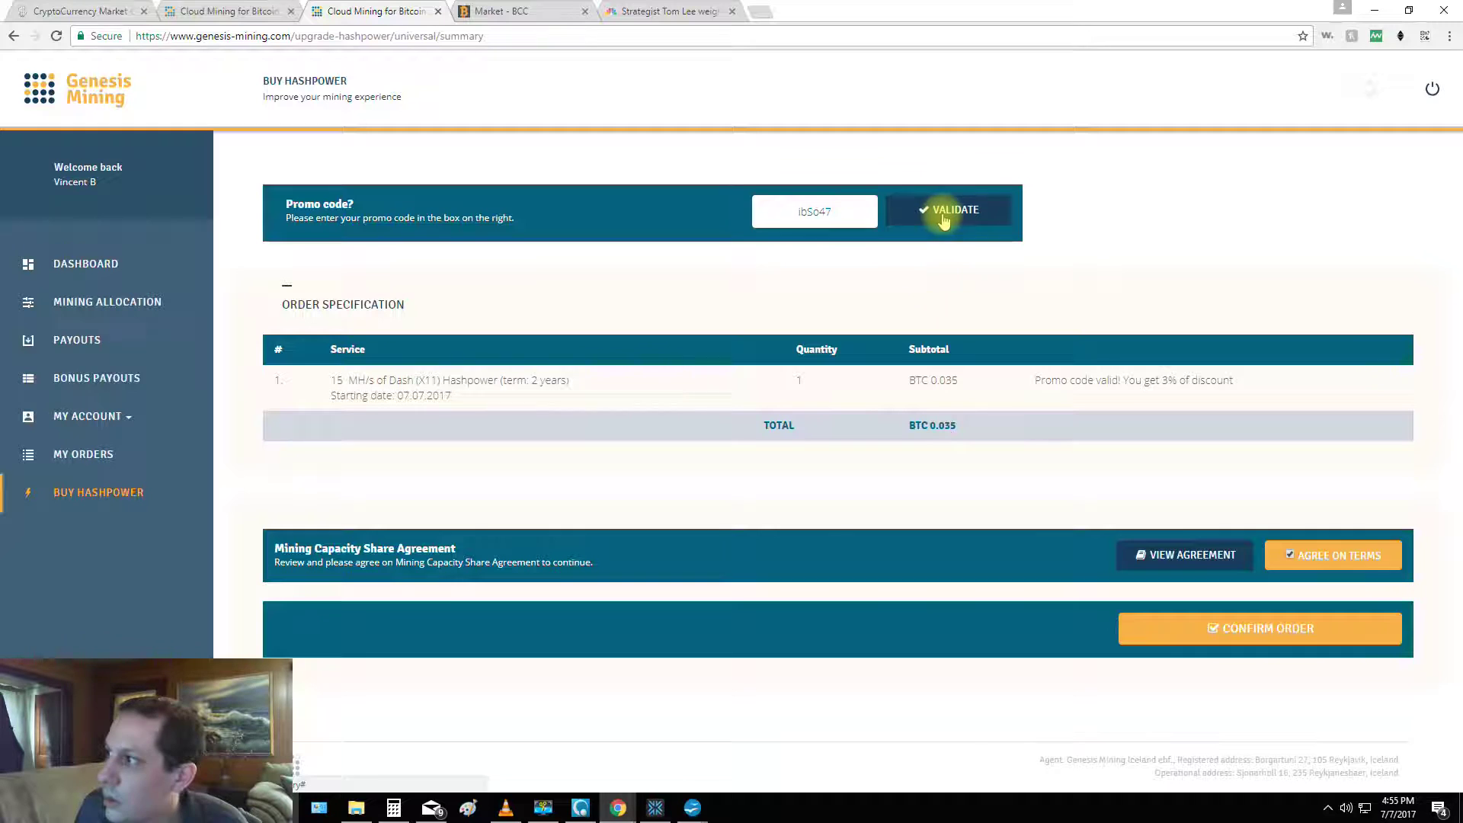
click(1250, 634)
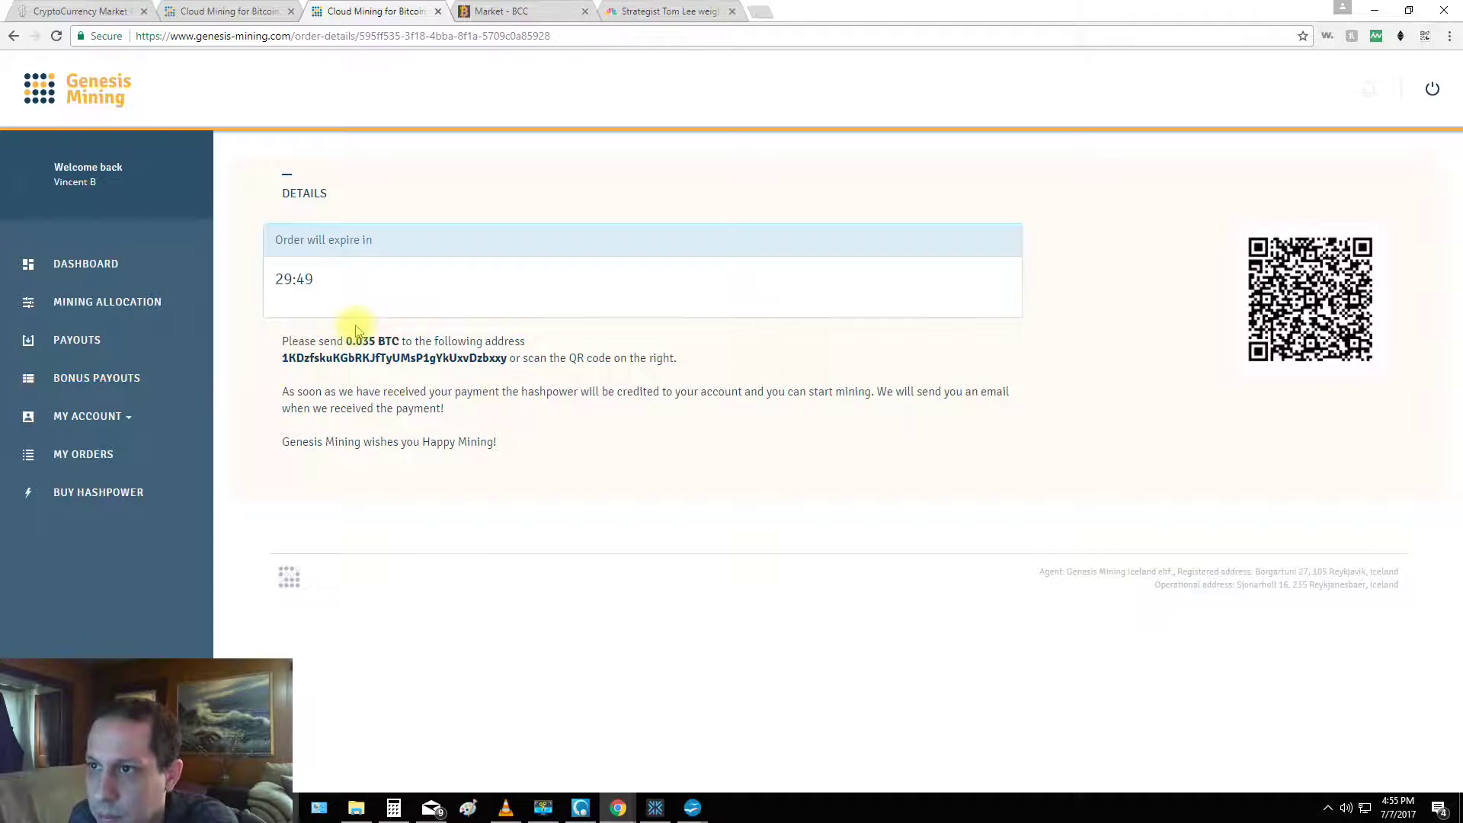
Copy the Bitcoin payment address and switch to the BitConnect 'Market - BCC' page.
double_click(381, 360)
key(ctrl+c)
right_click(381, 361)
click(469, 371)
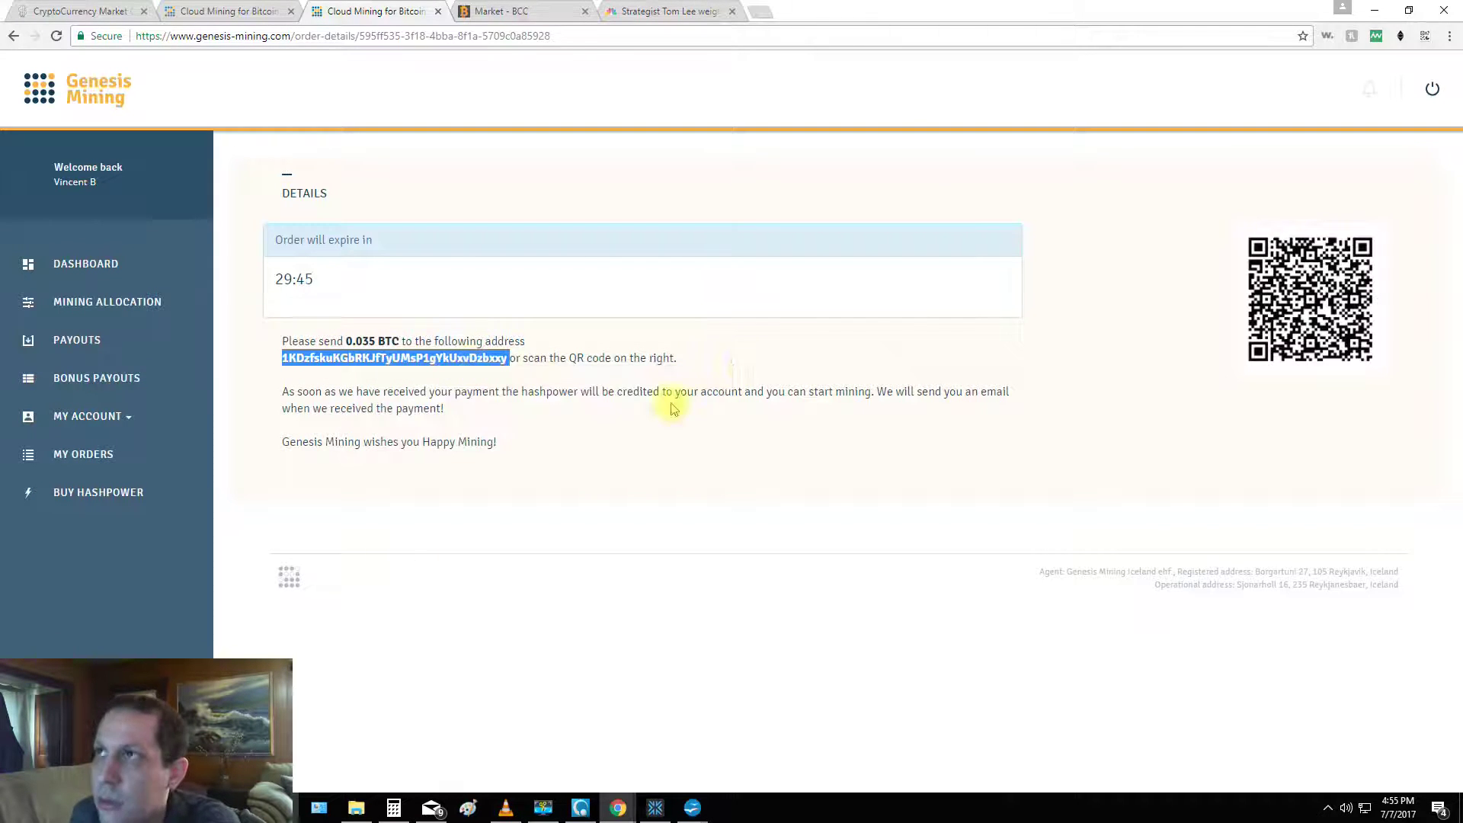
click(507, 10)
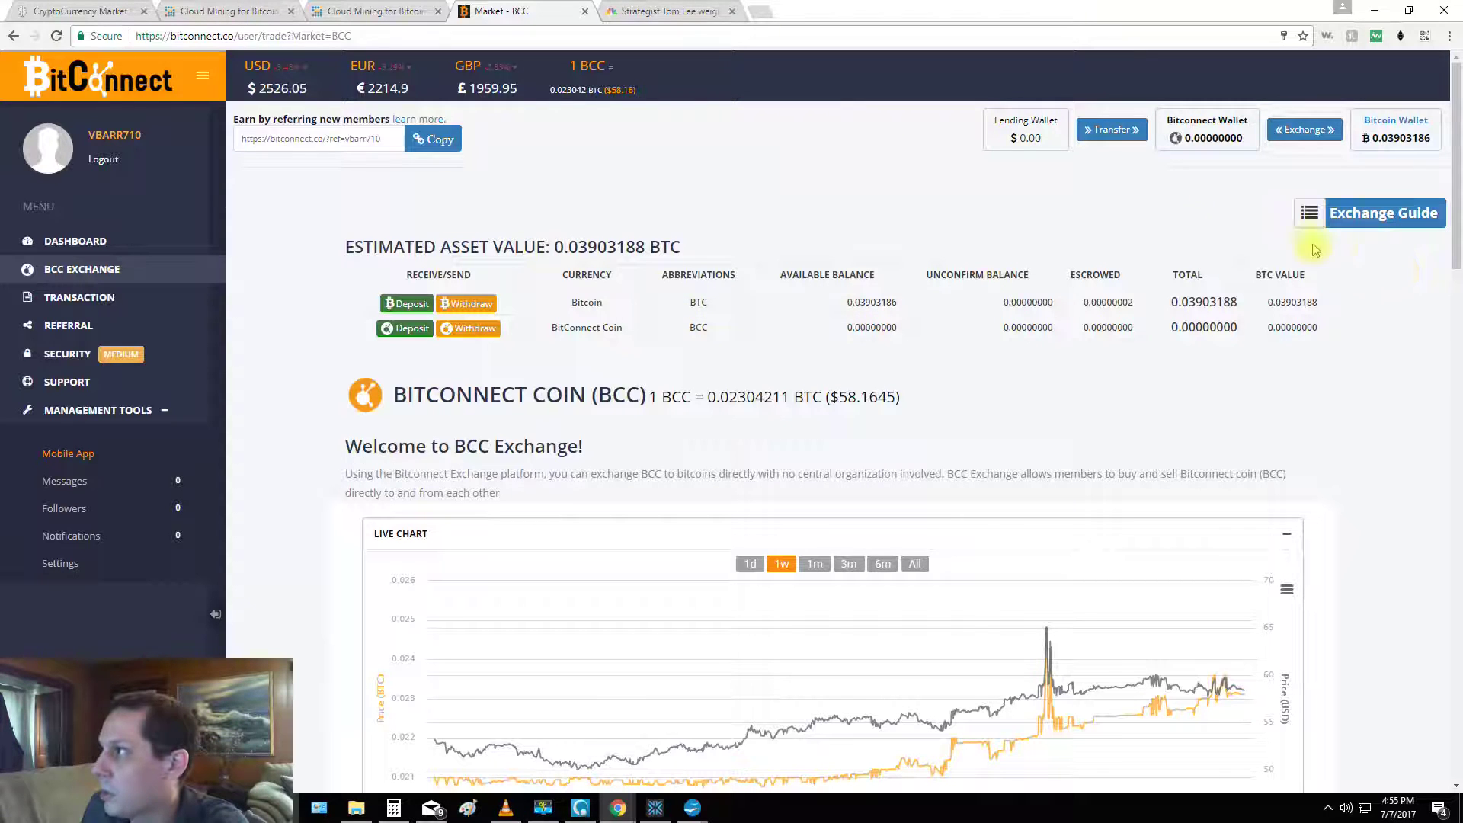
Start a Bitcoin withdrawal to the pasted payment address with quantity 0.035 copied from Genesis.
click(457, 305)
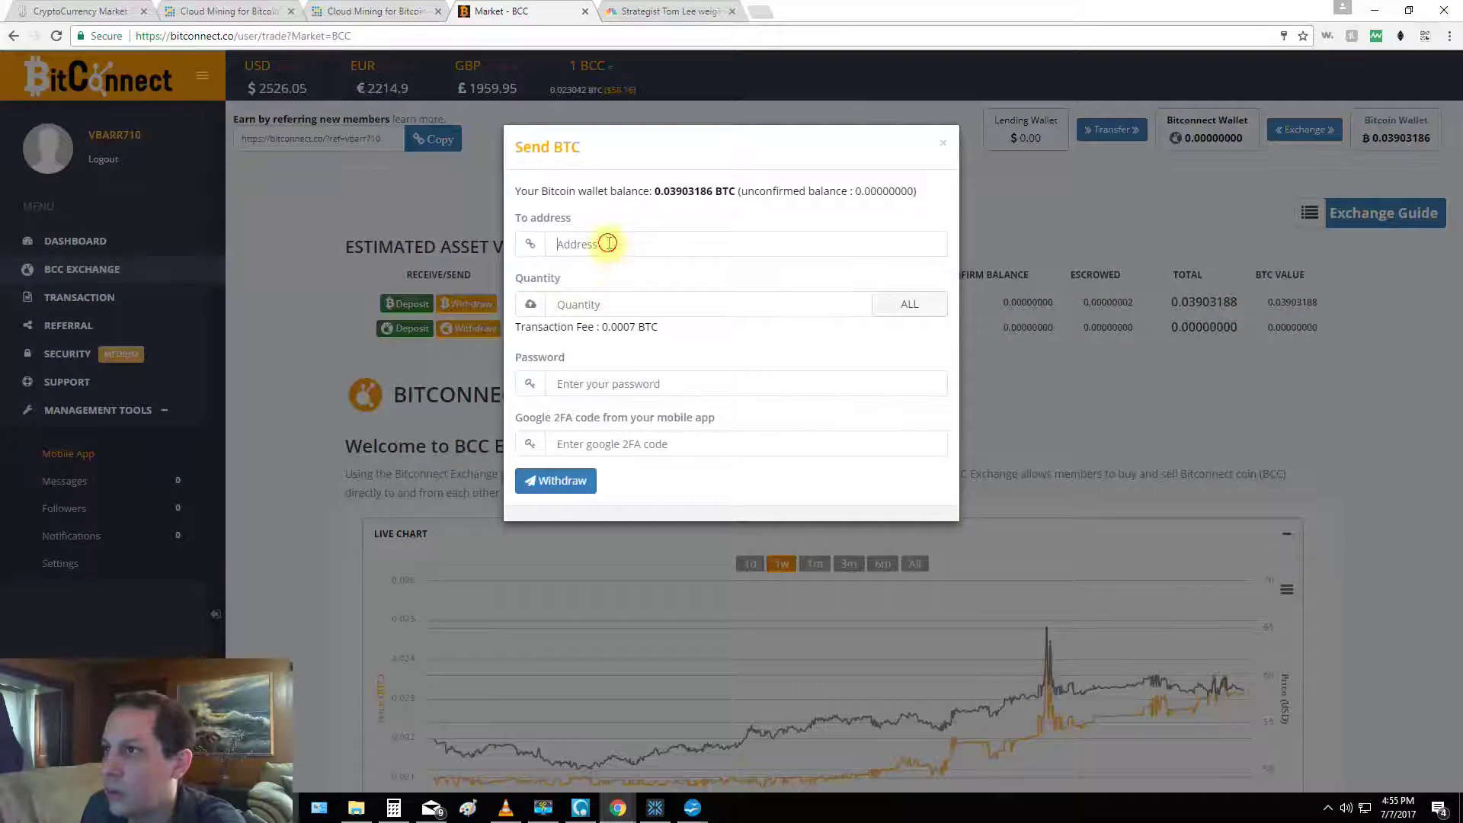
right_click(607, 243)
click(680, 344)
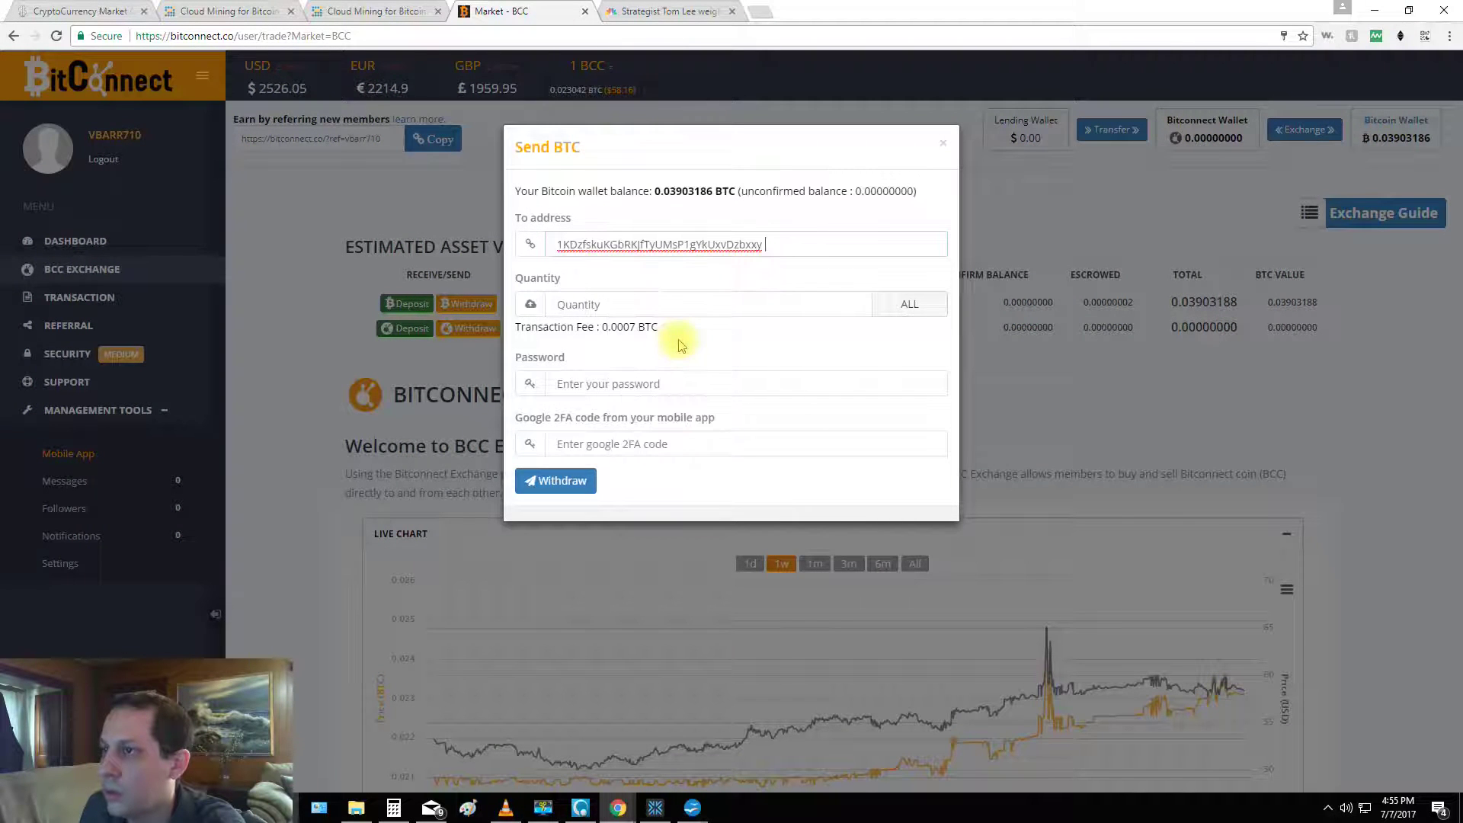
click(339, 12)
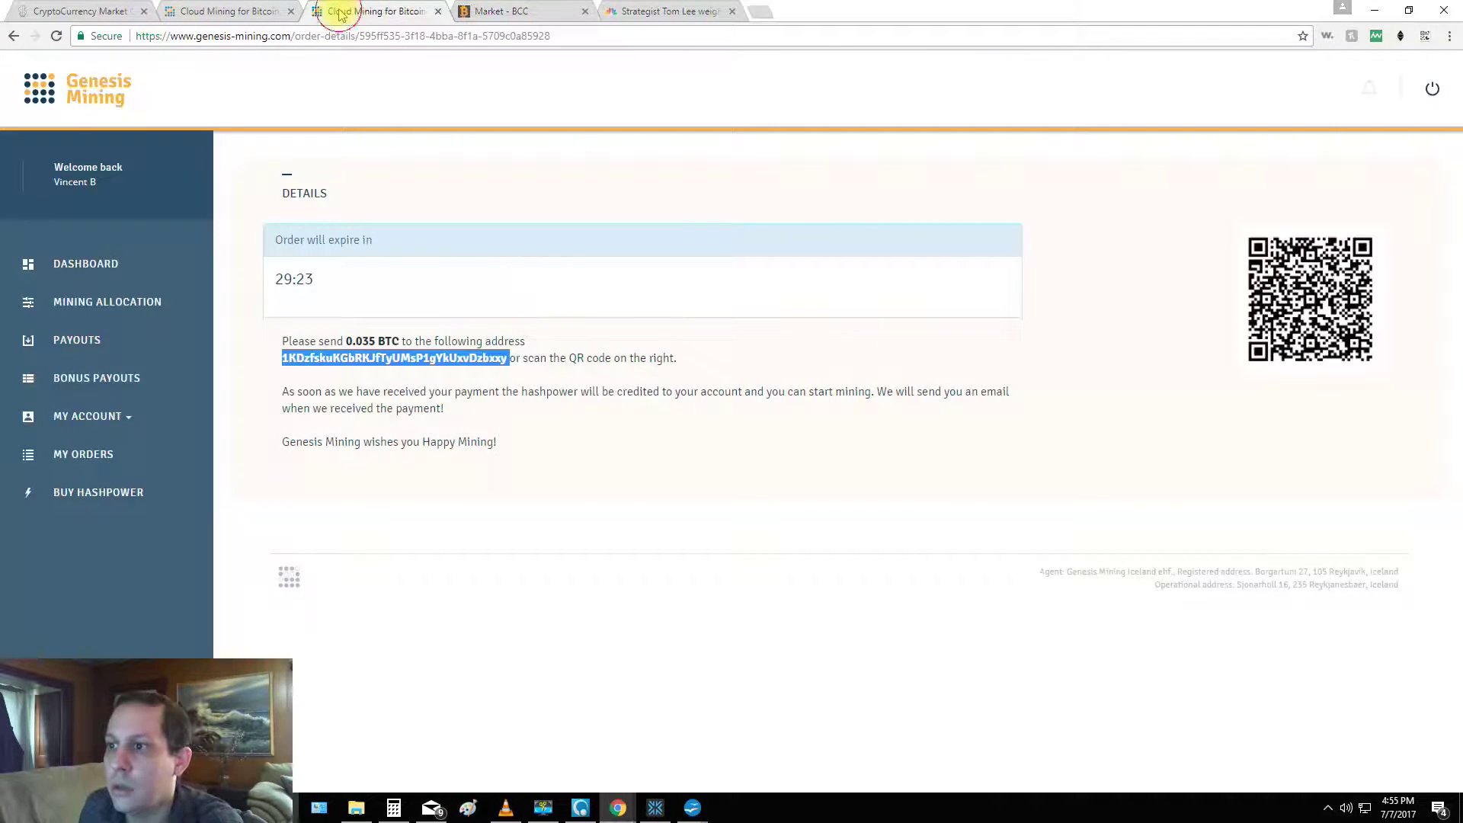
double_click(360, 340)
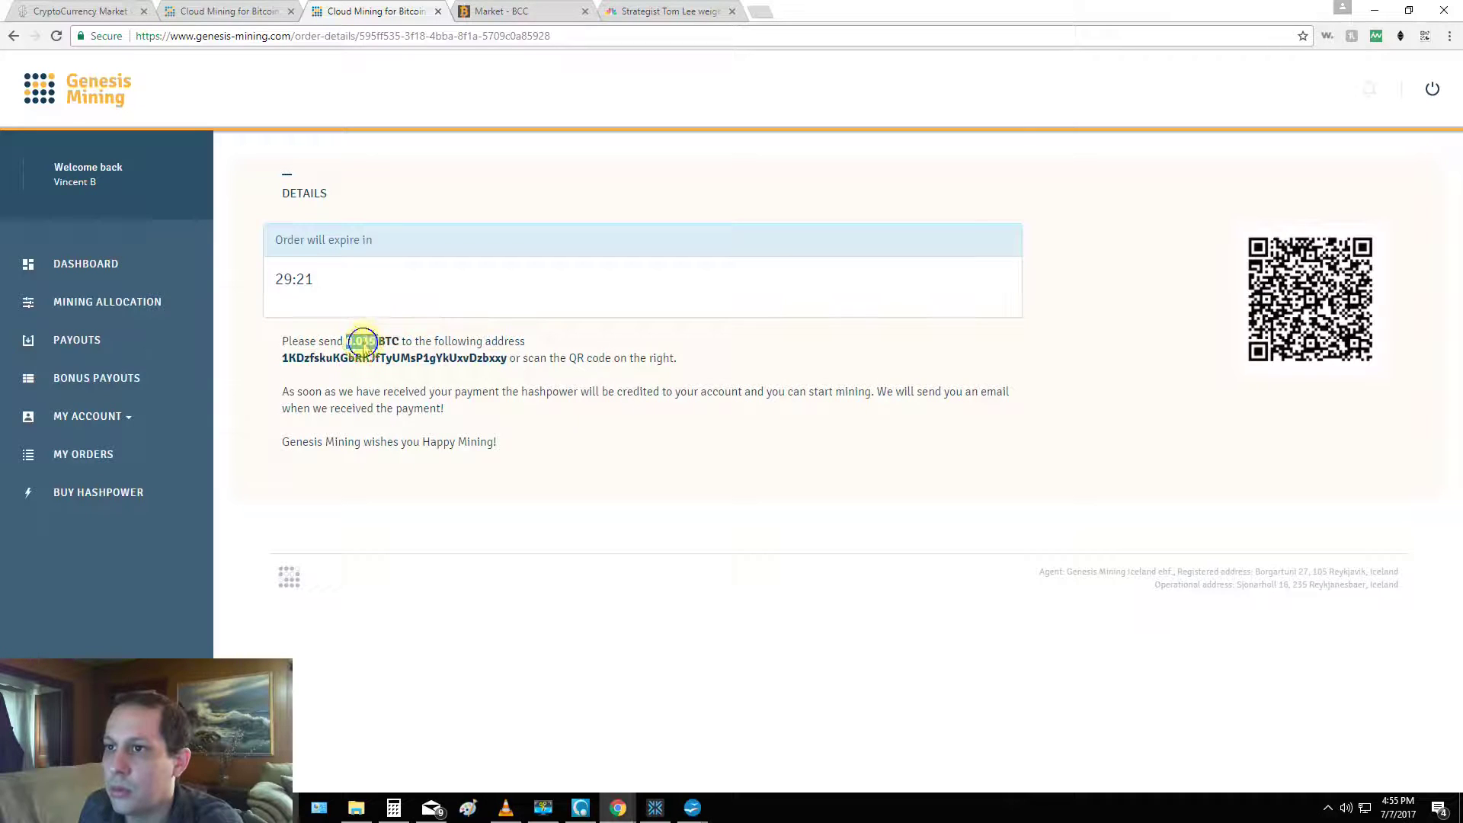
right_click(362, 342)
click(393, 354)
click(501, 12)
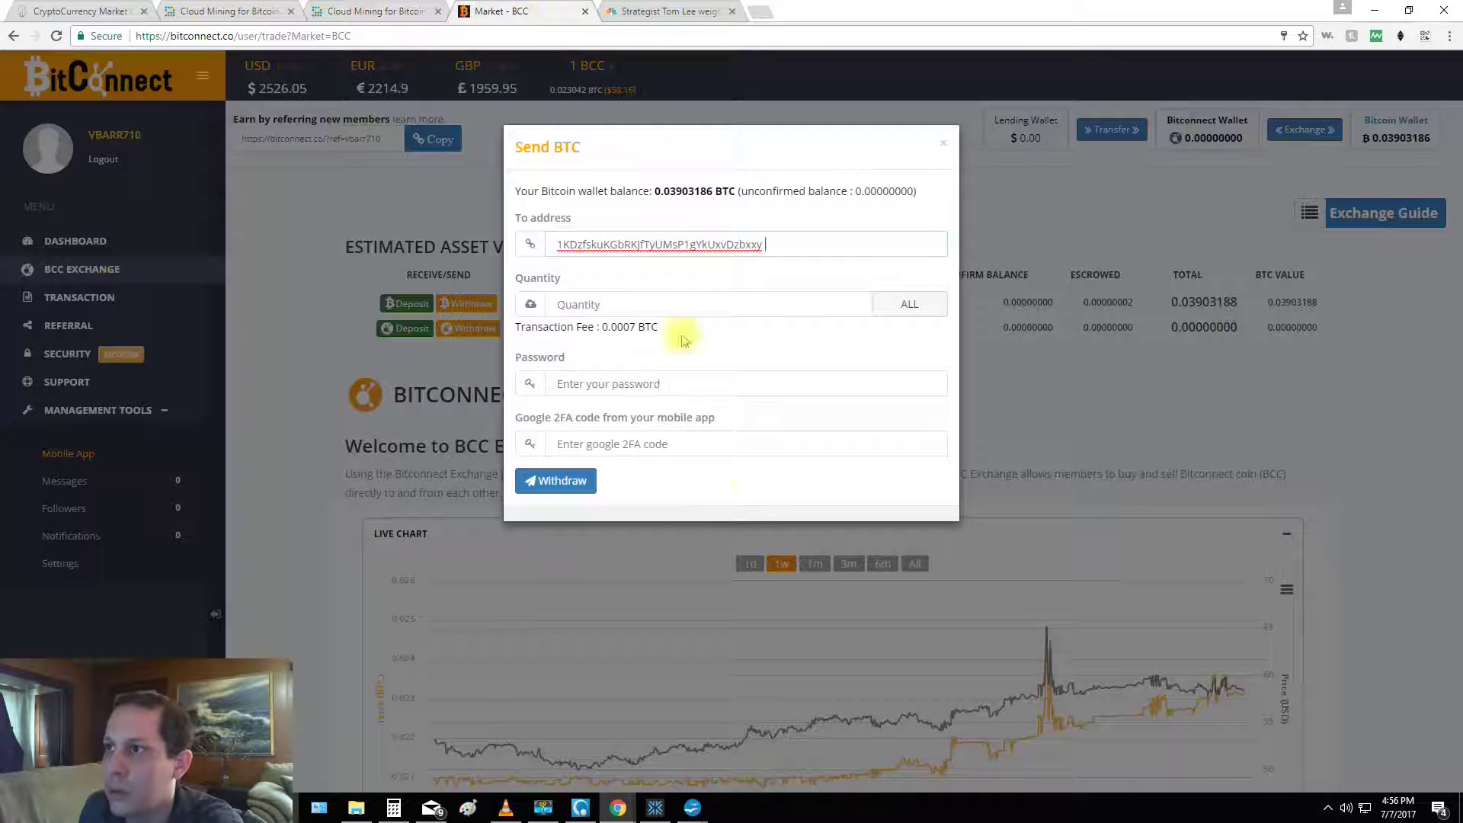
right_click(612, 304)
click(674, 399)
Fill in the saved account password and paste the authenticator two-factor code.
click(790, 384)
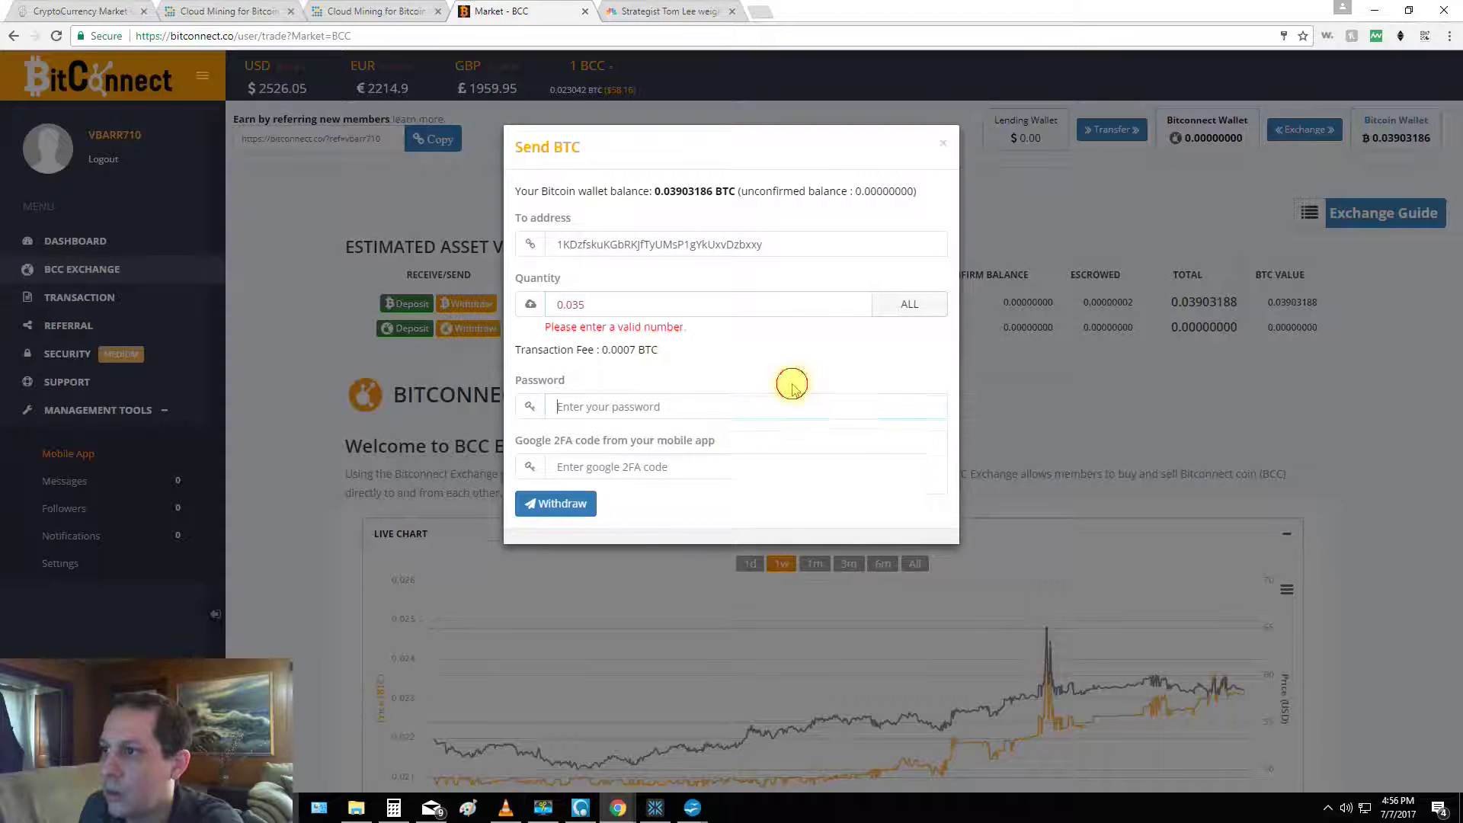
click(675, 485)
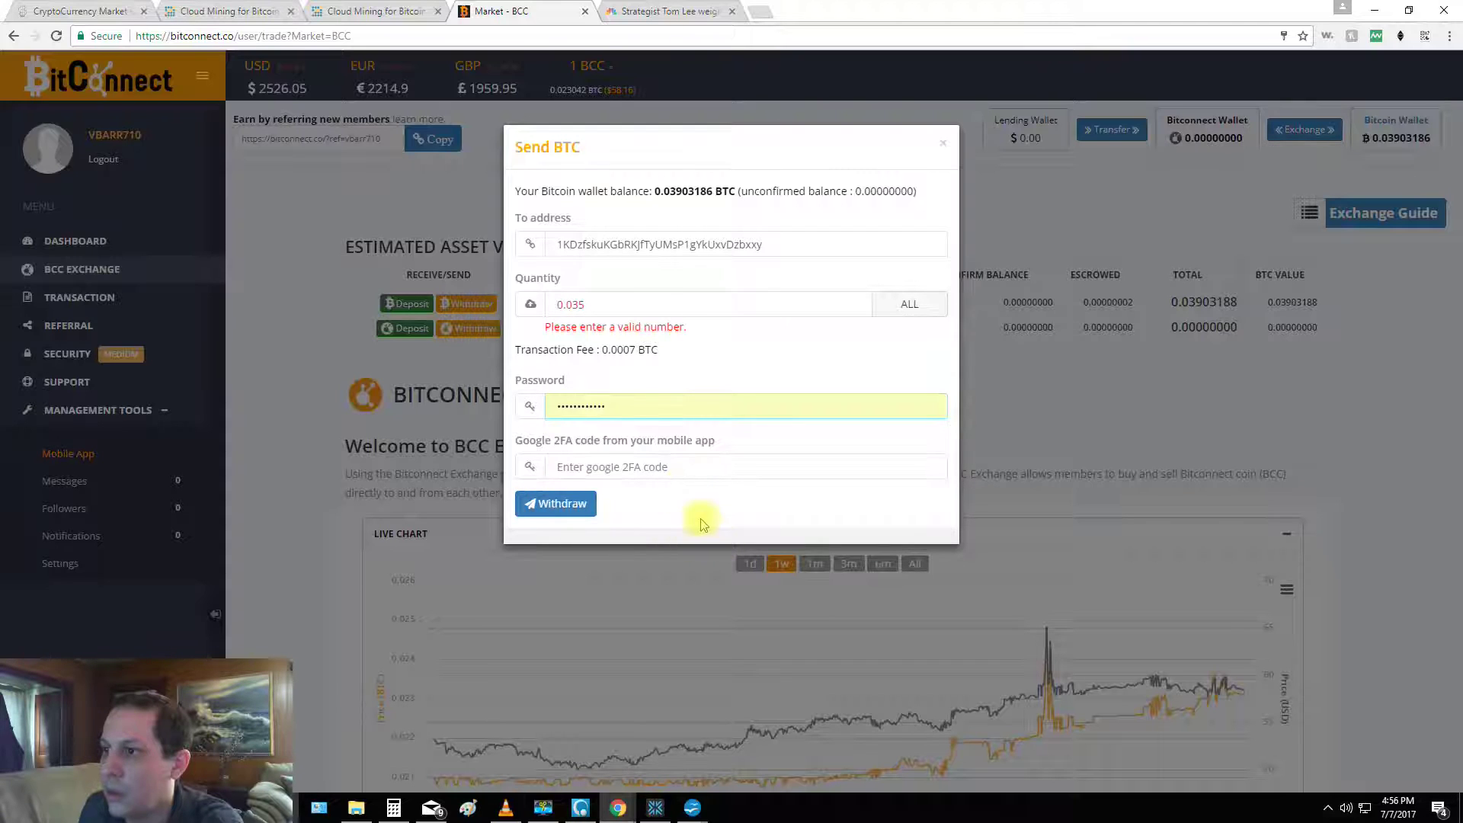
click(736, 467)
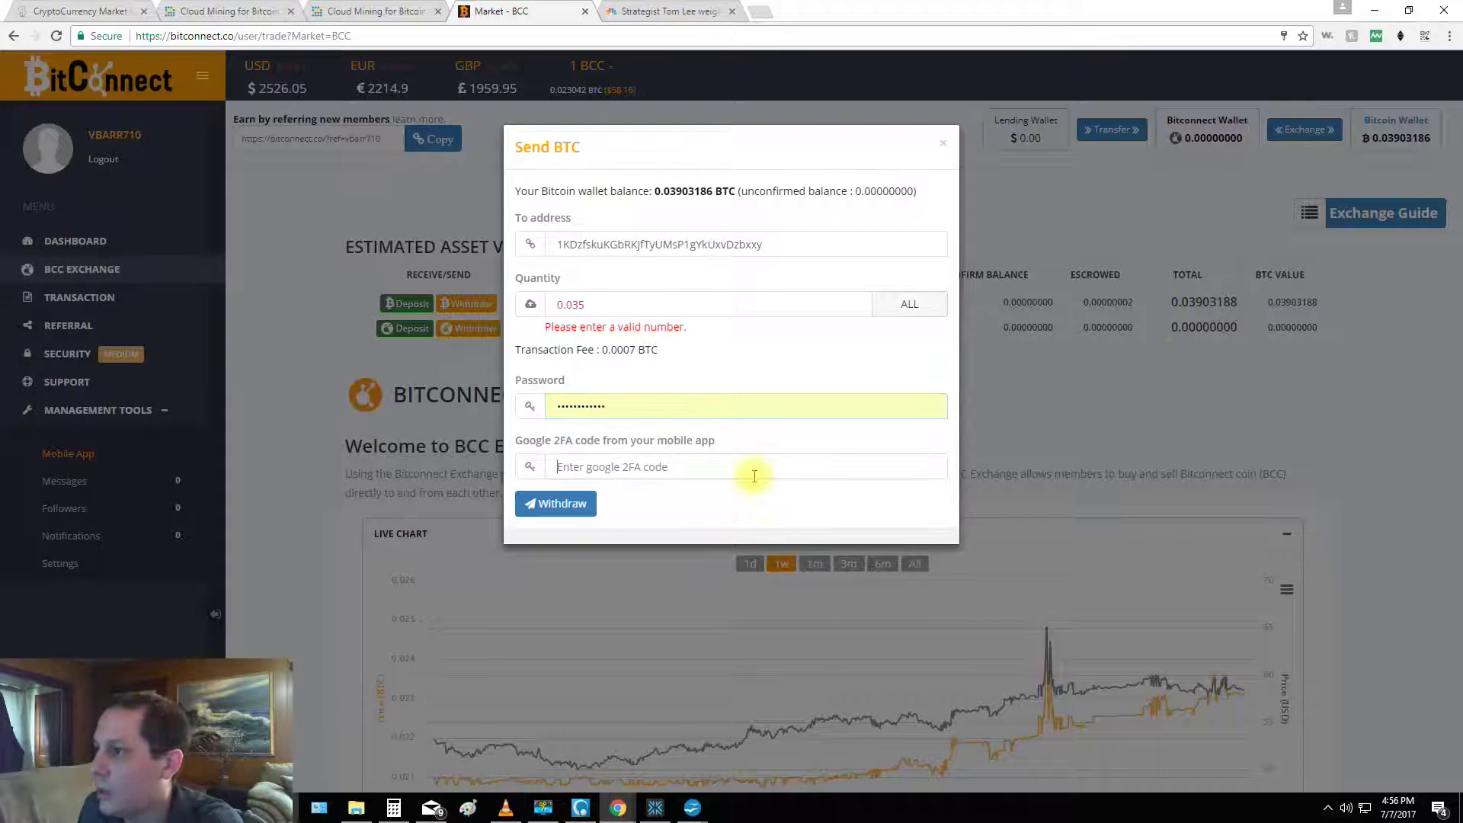
click(1425, 37)
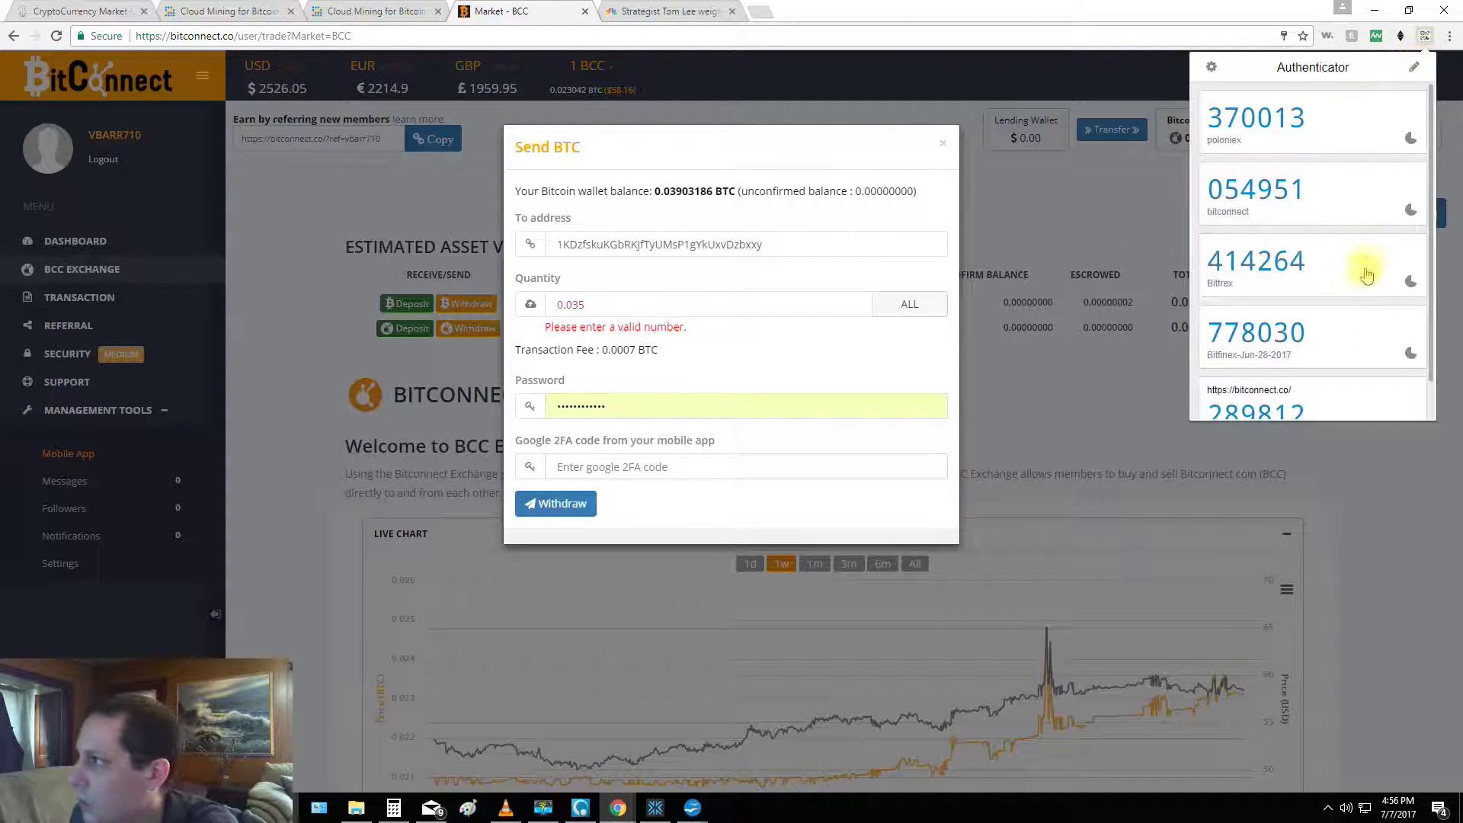
scroll(1366, 275, down, 1)
click(1285, 375)
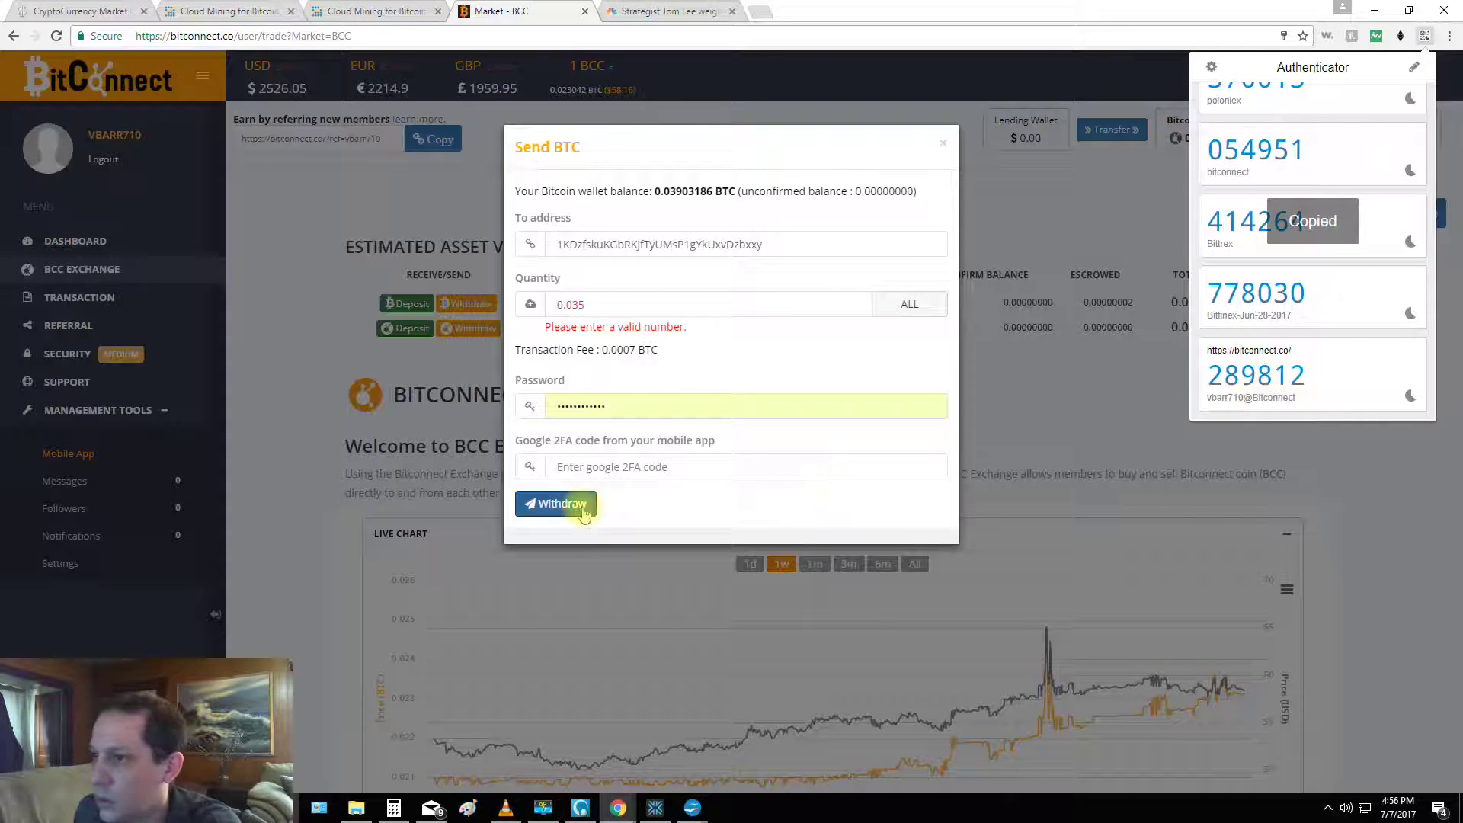
click(619, 466)
right_click(619, 469)
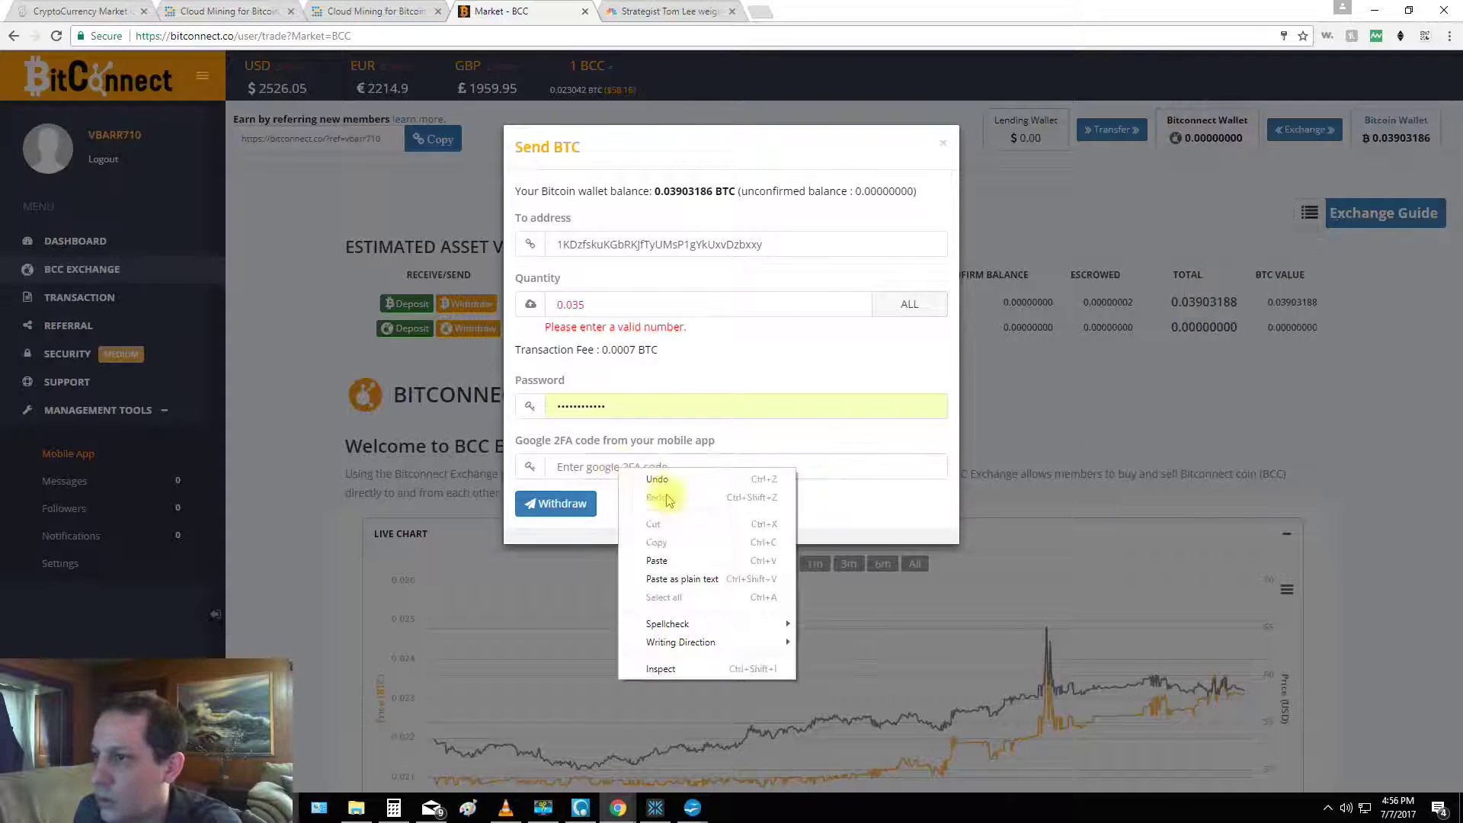
click(660, 561)
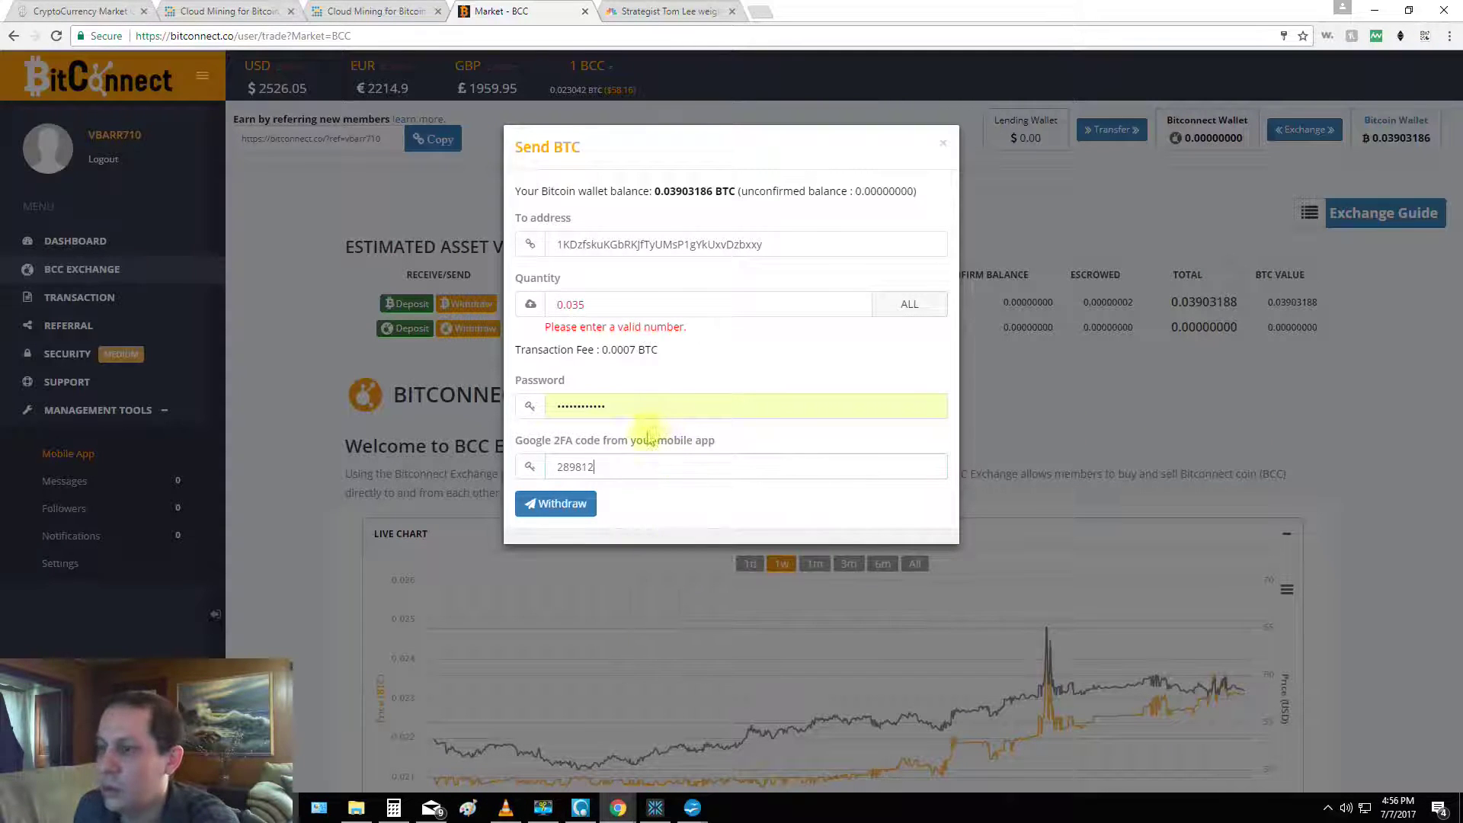
Submit and confirm the 0.035 BTC withdrawal, then close the success dialog.
click(614, 304)
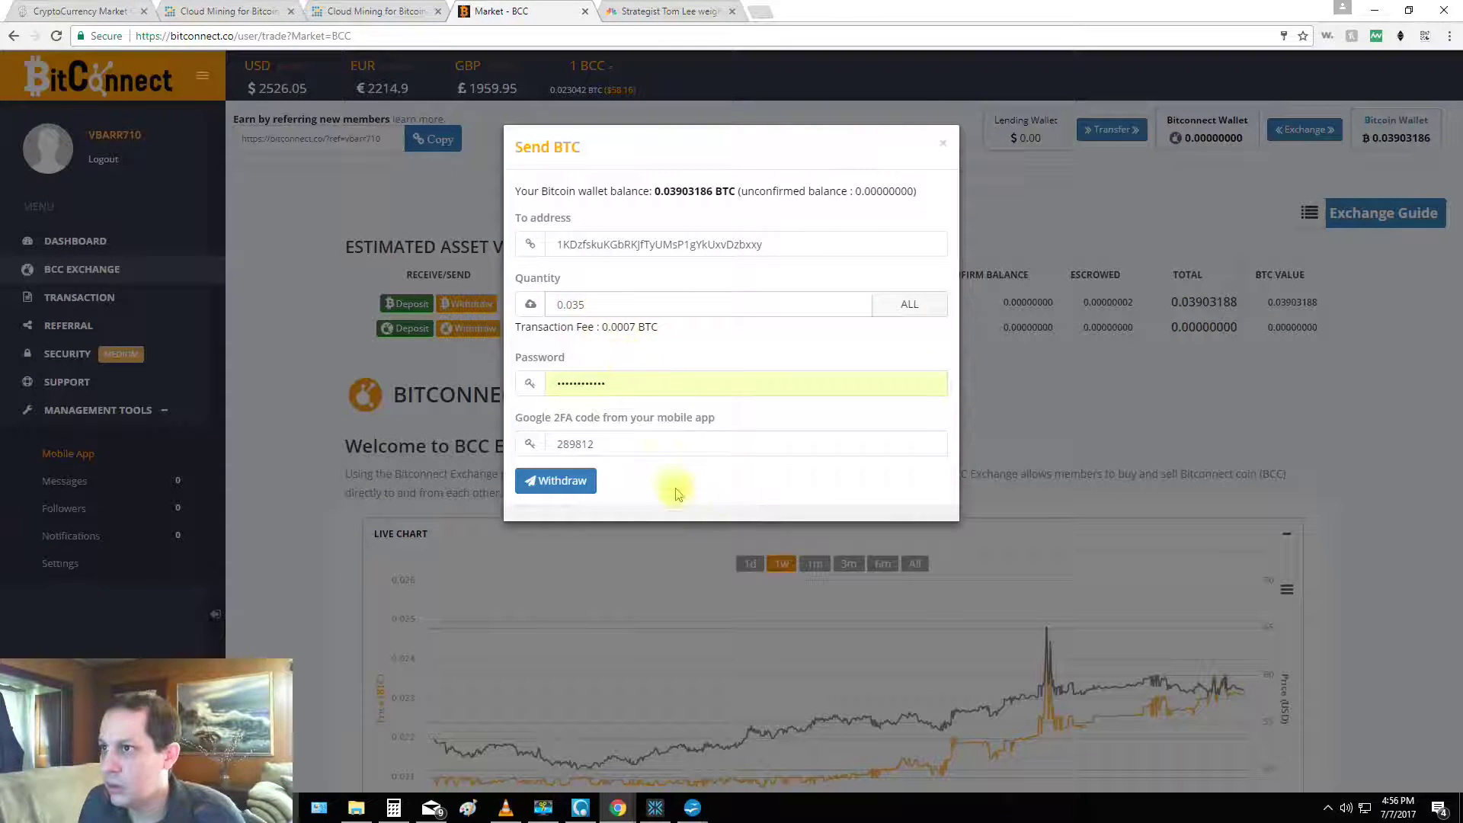
click(576, 489)
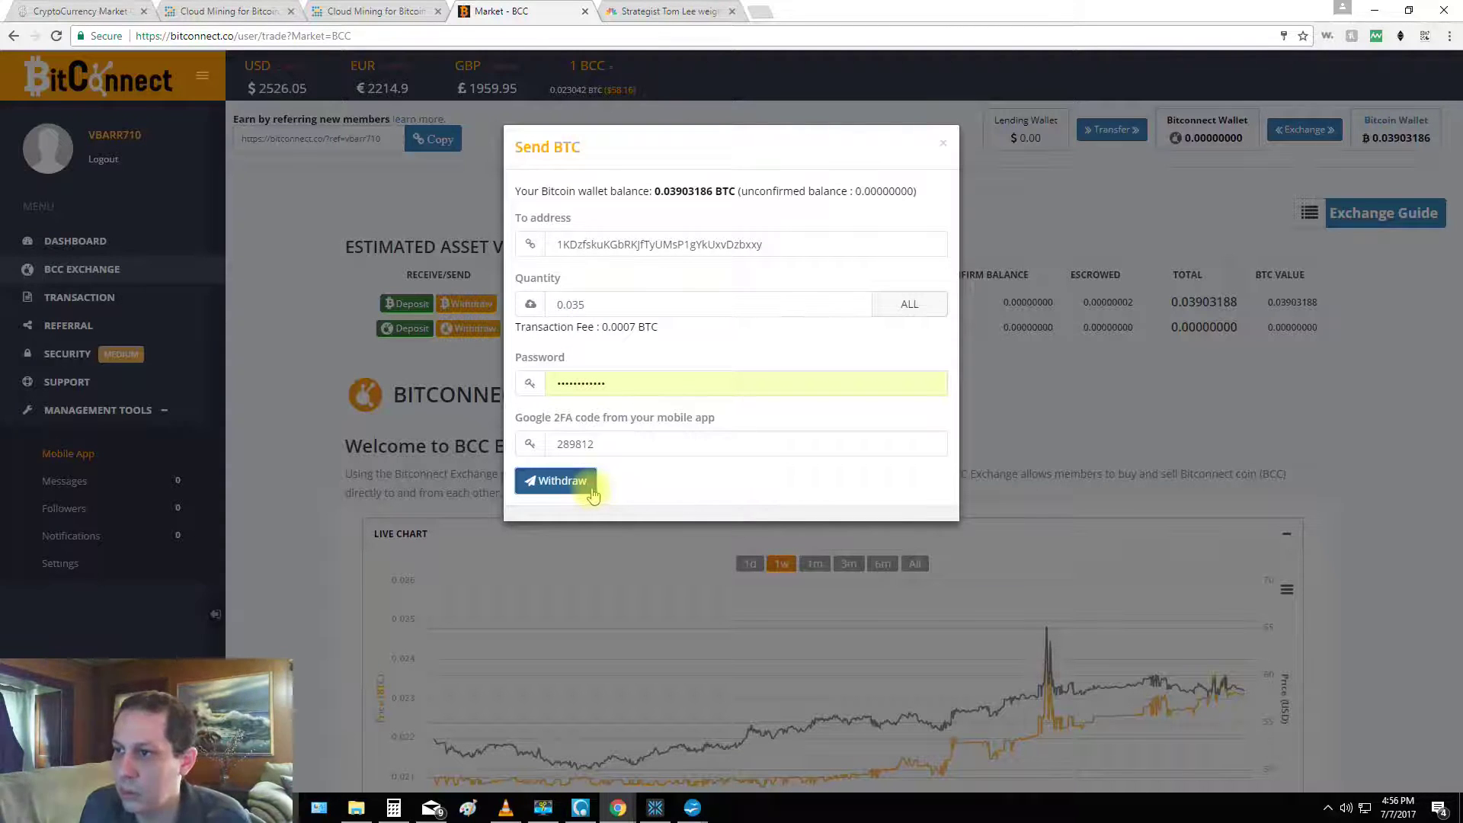
click(561, 648)
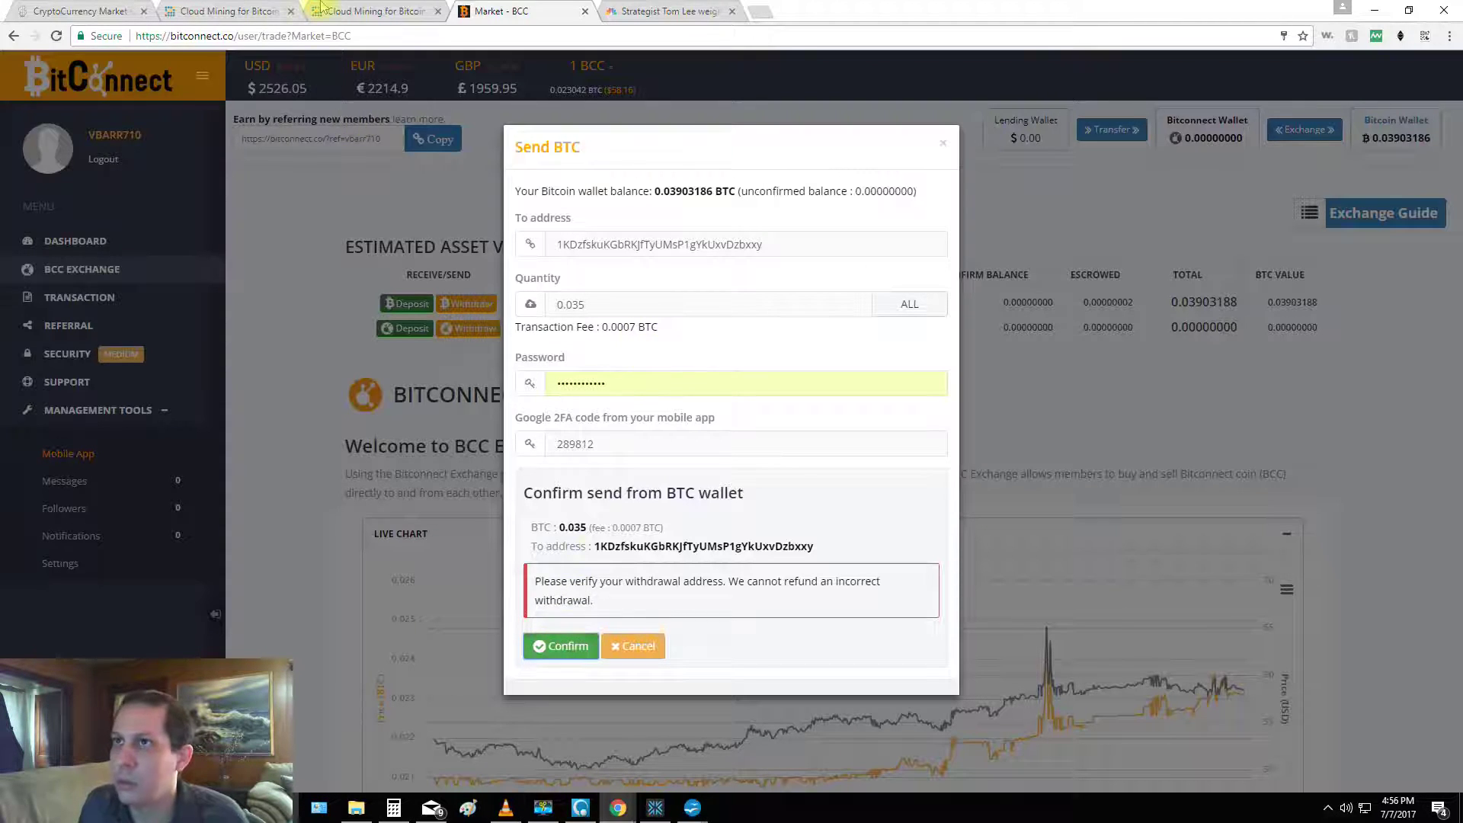
click(358, 8)
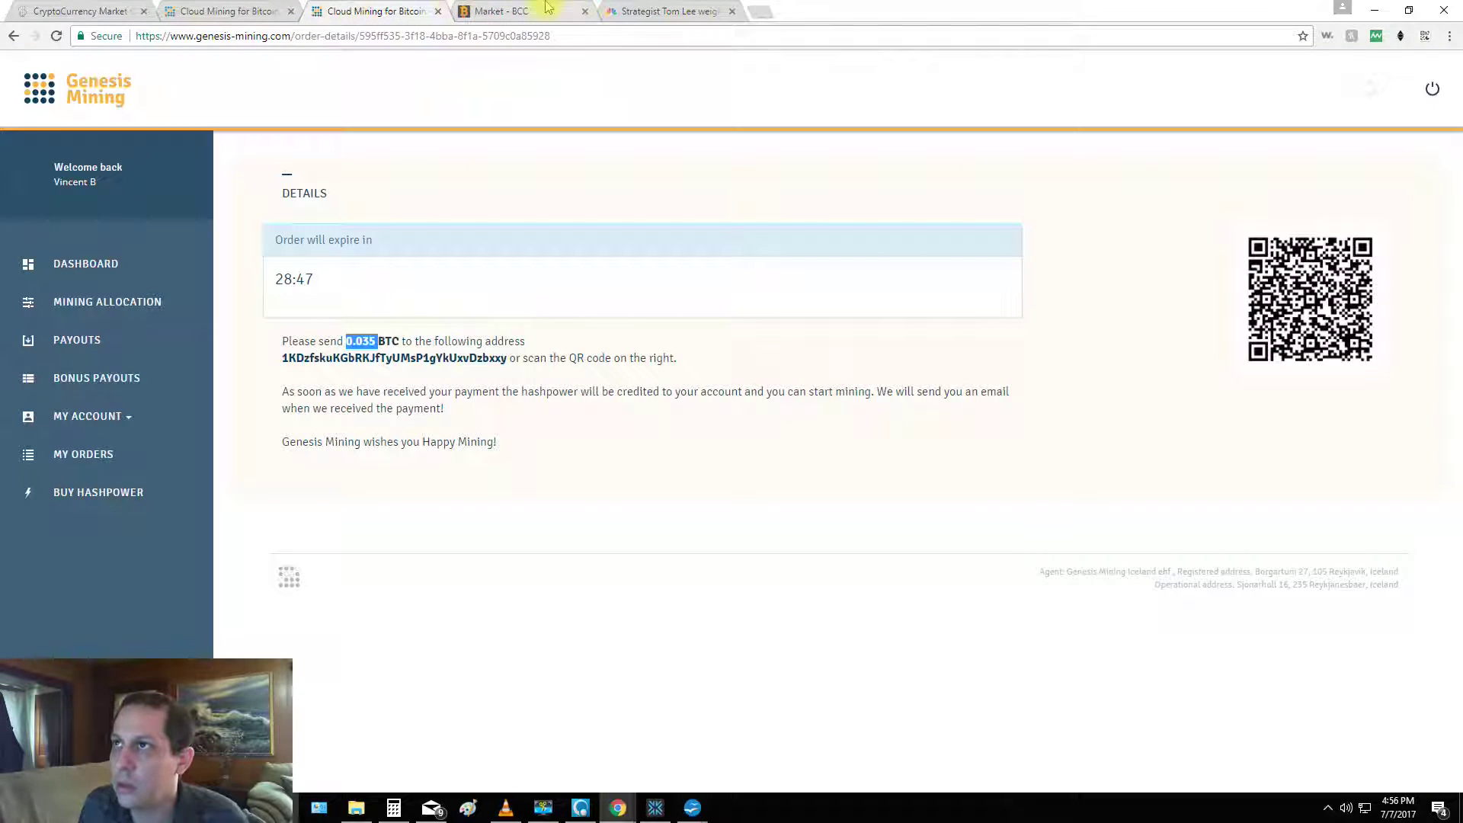
click(545, 10)
click(564, 658)
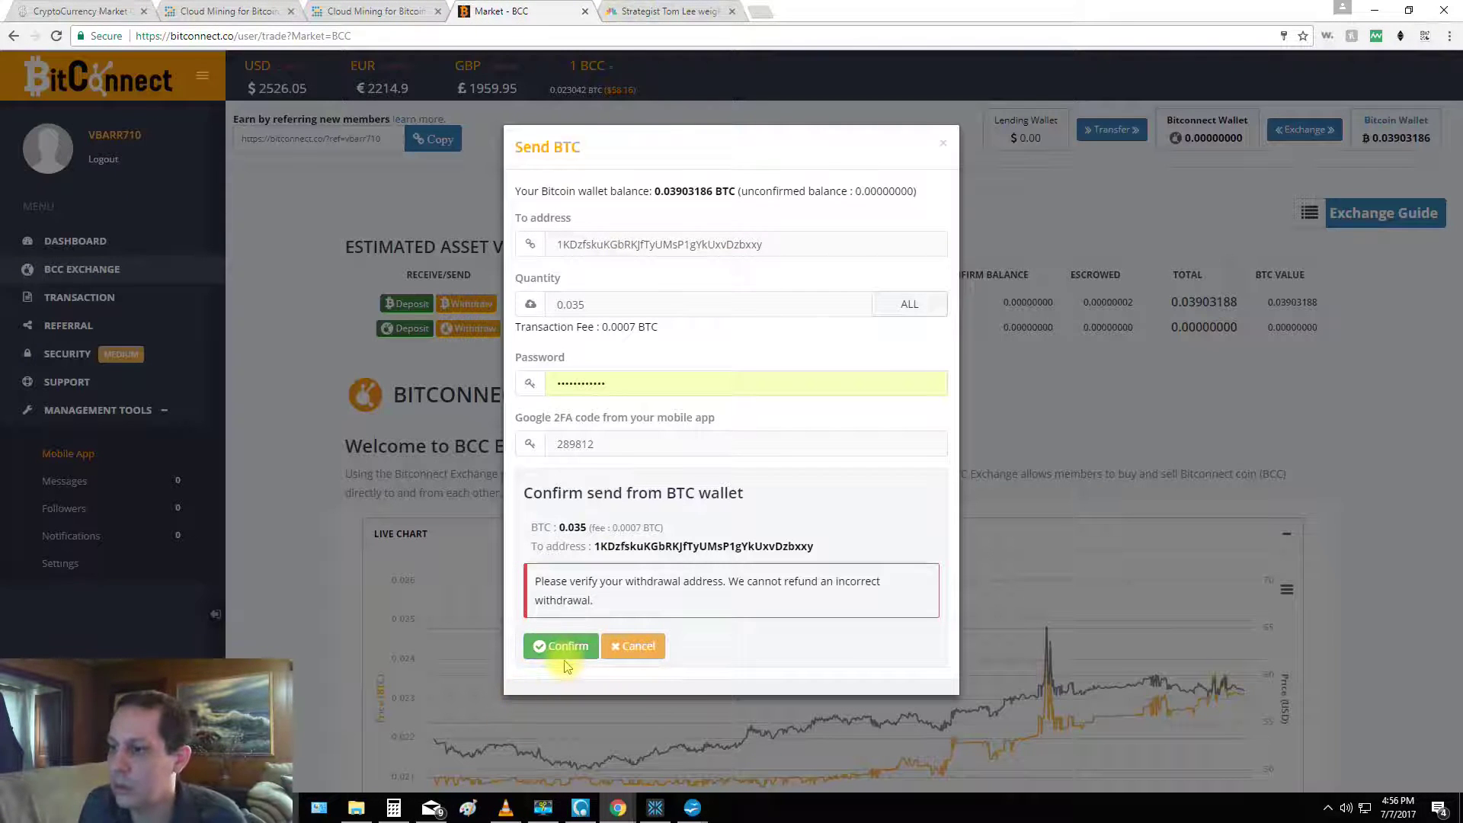
click(565, 660)
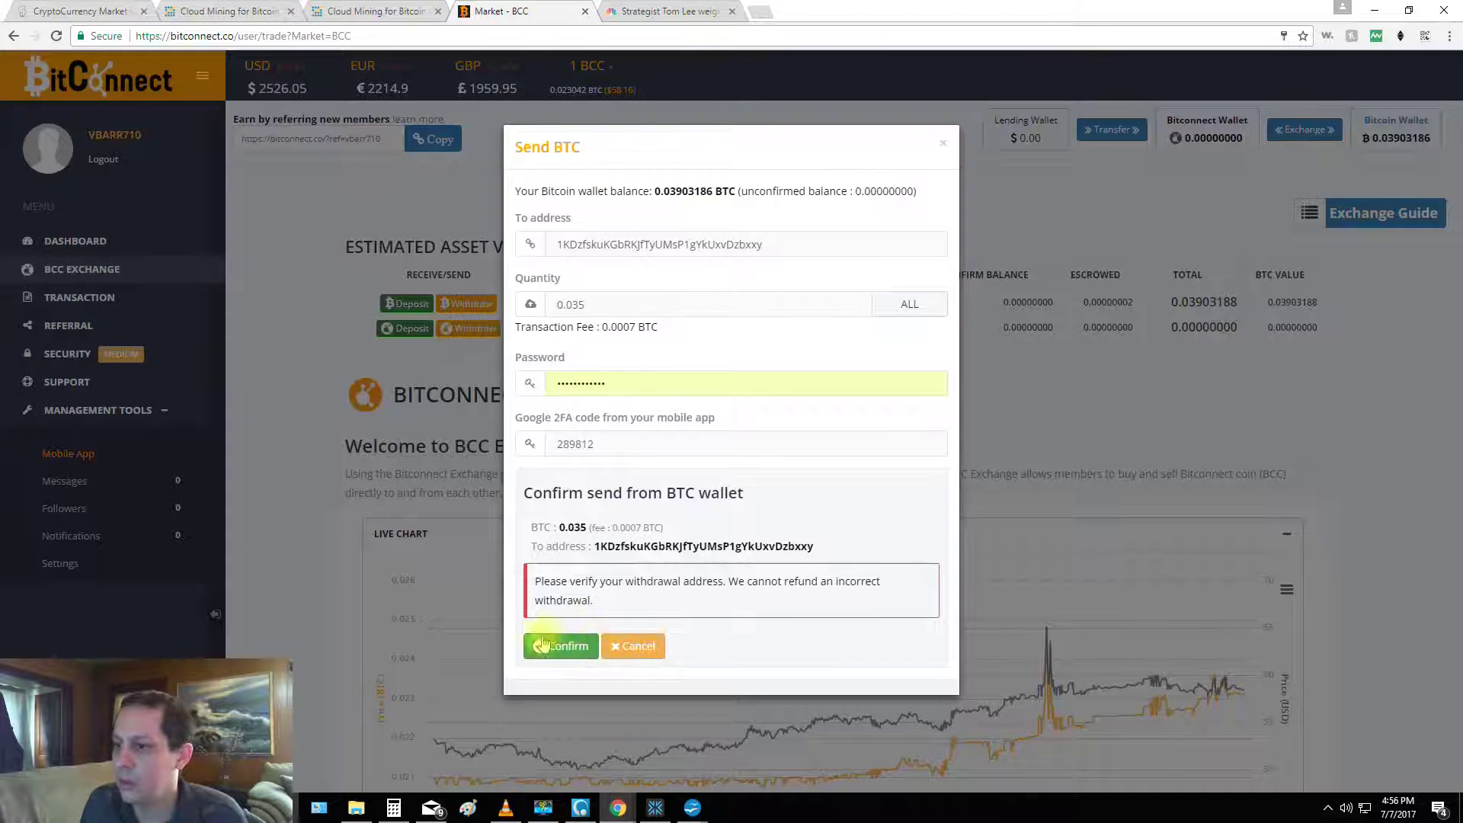
click(572, 653)
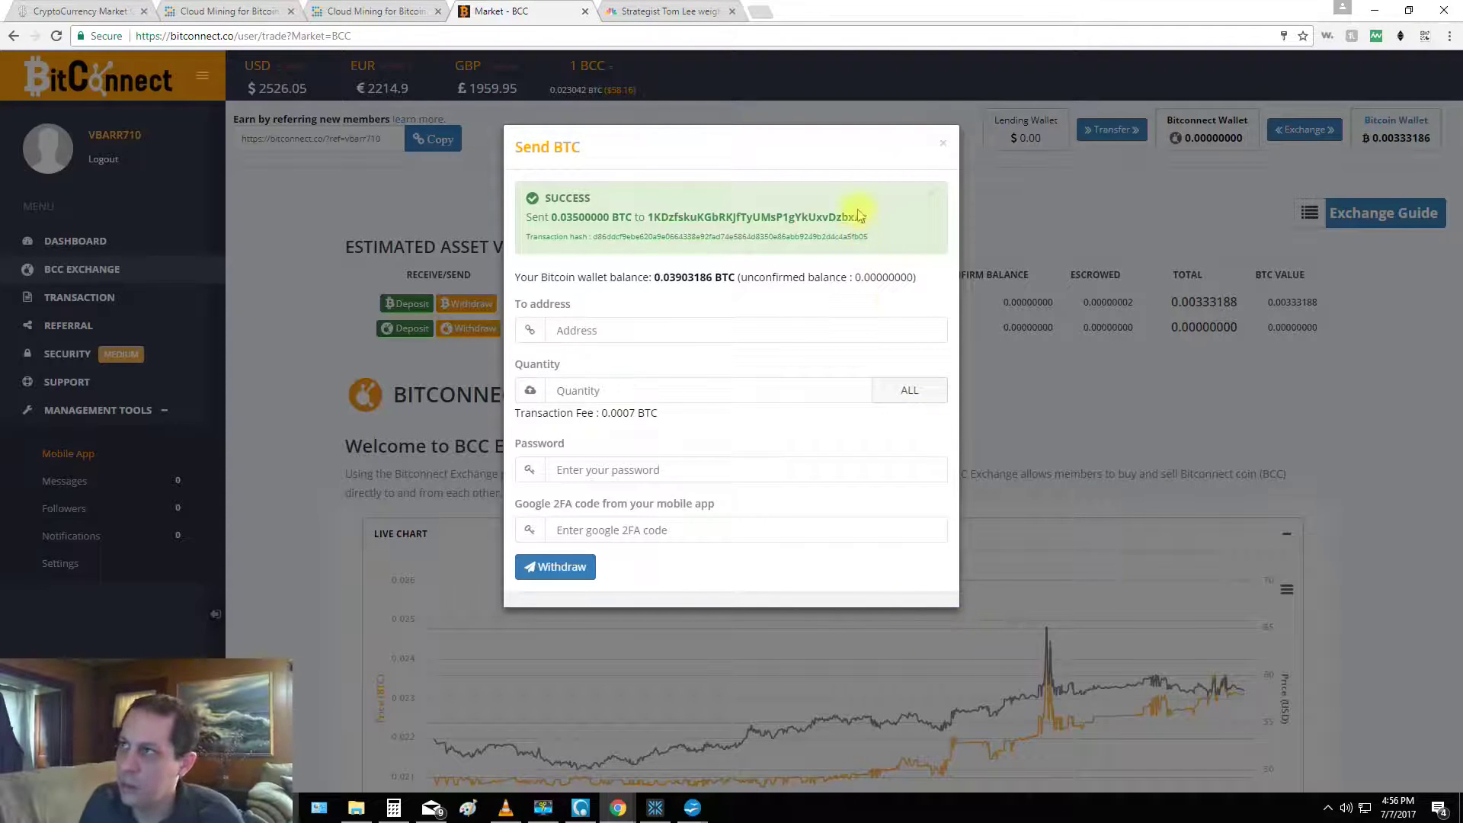
click(945, 147)
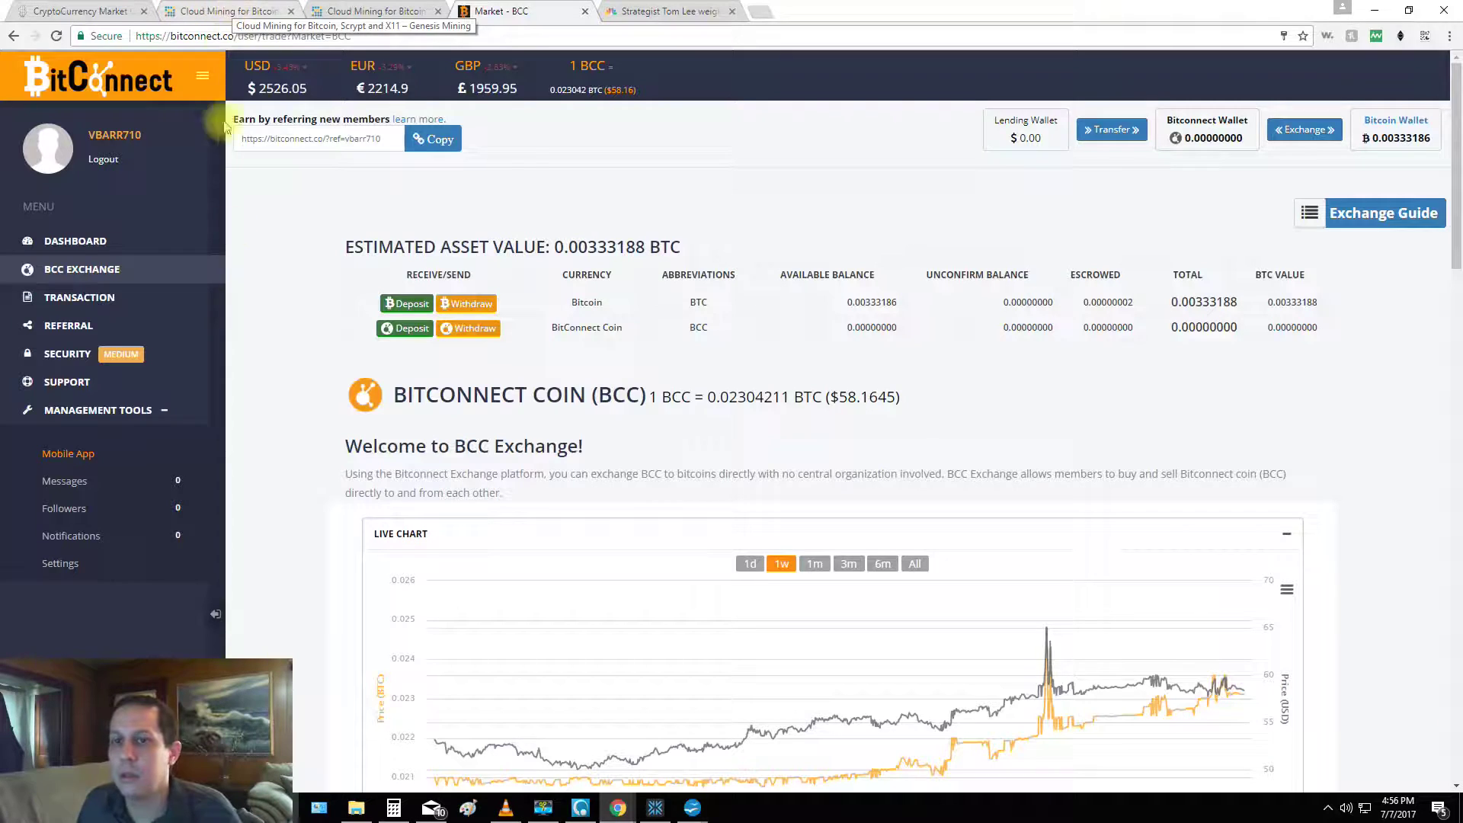
Open the transaction history in a new tab.
right_click(107, 297)
click(133, 304)
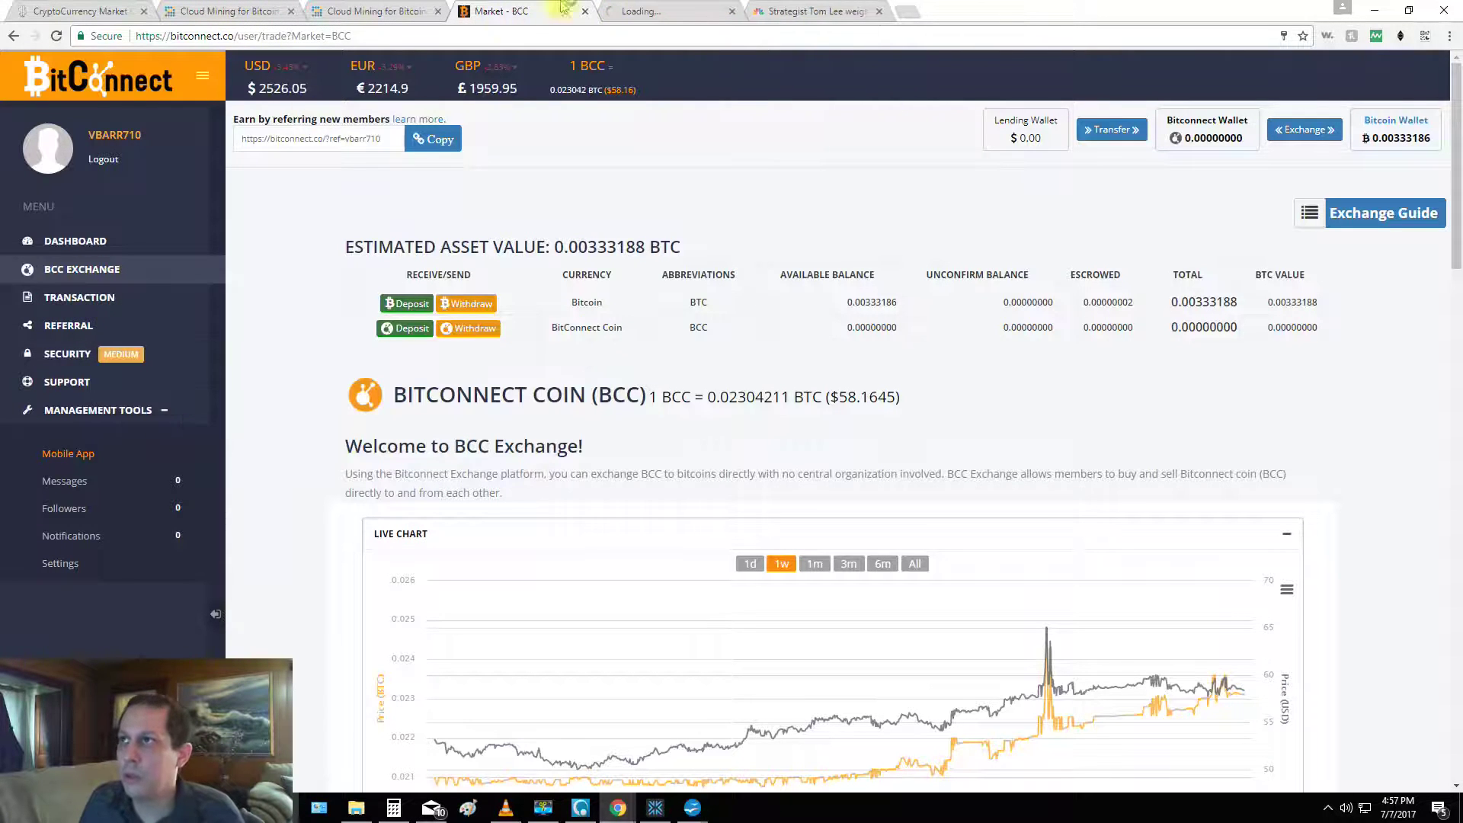
click(671, 11)
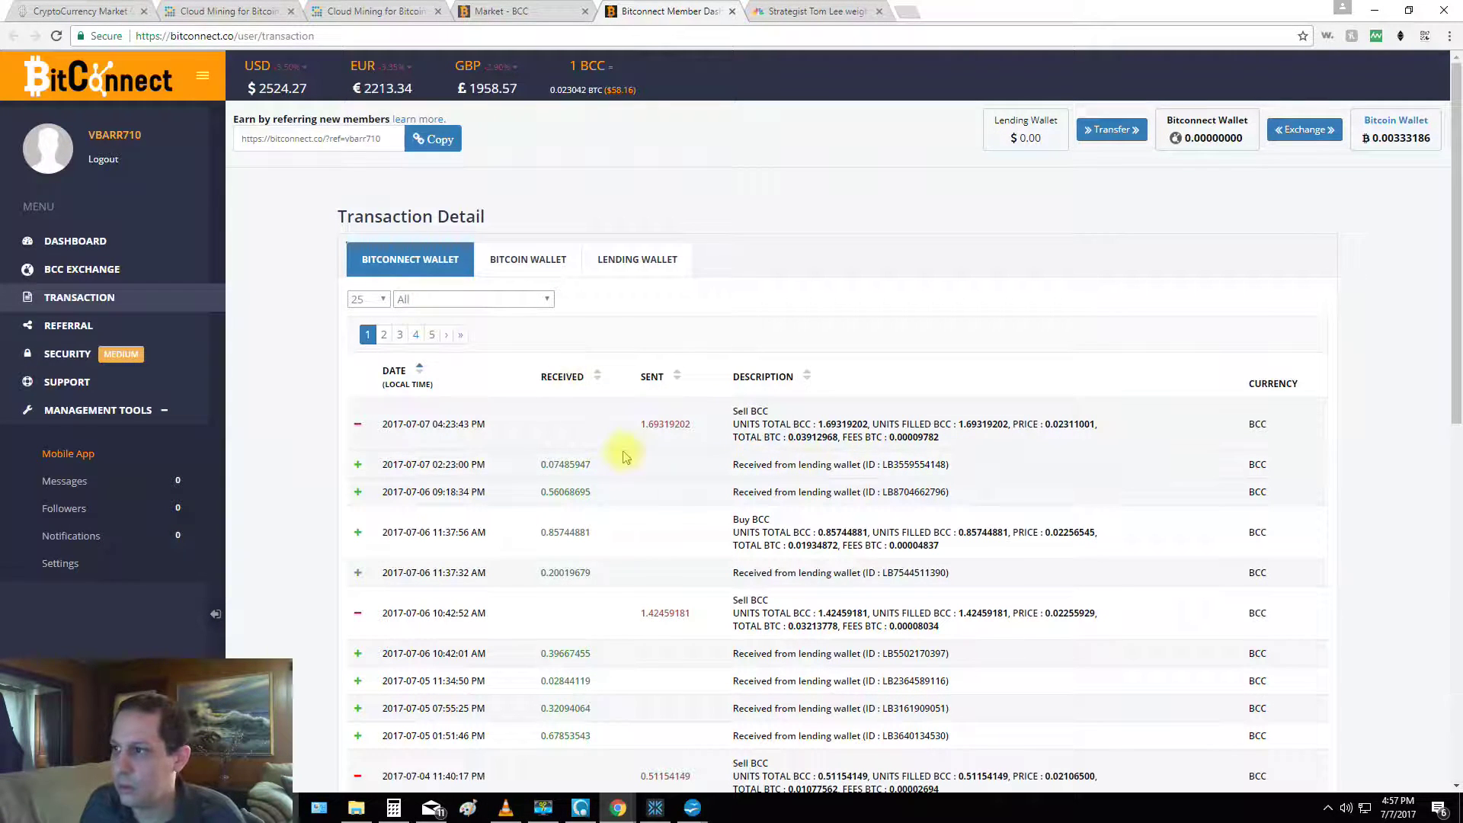
Show Lending Wallet transactions and filter the type from Profit to Sent.
click(637, 259)
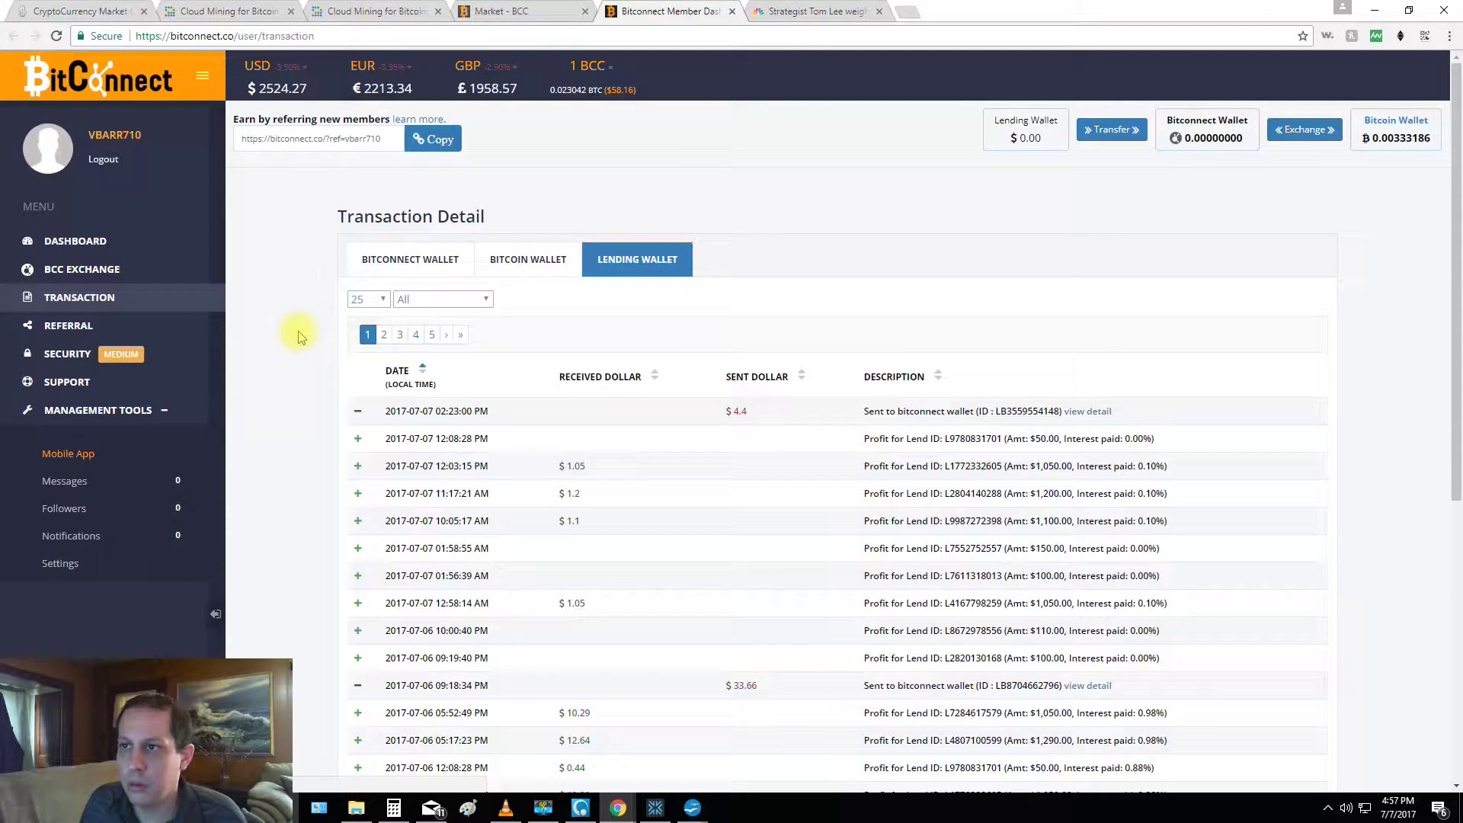
click(468, 301)
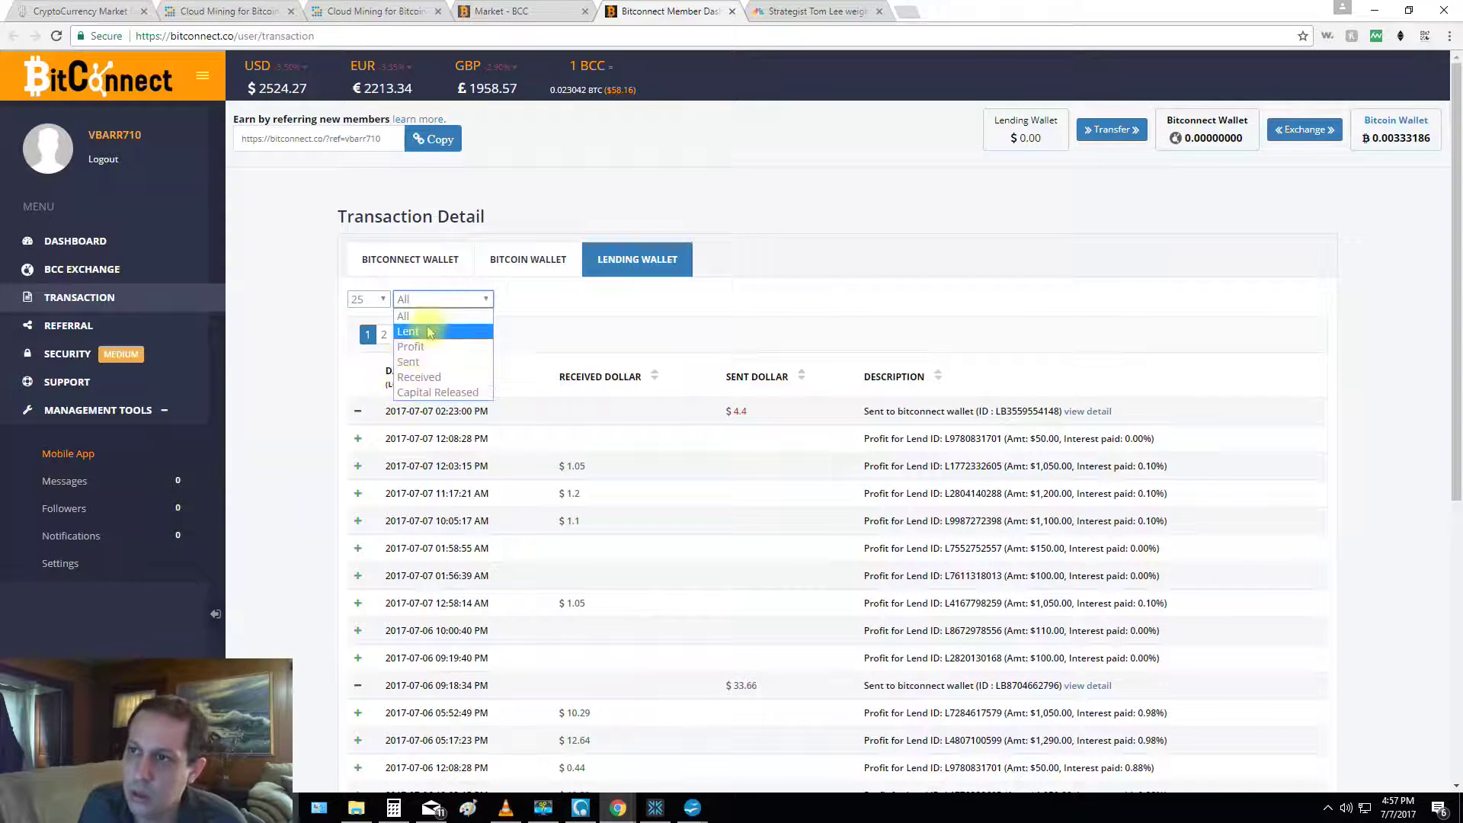
click(432, 379)
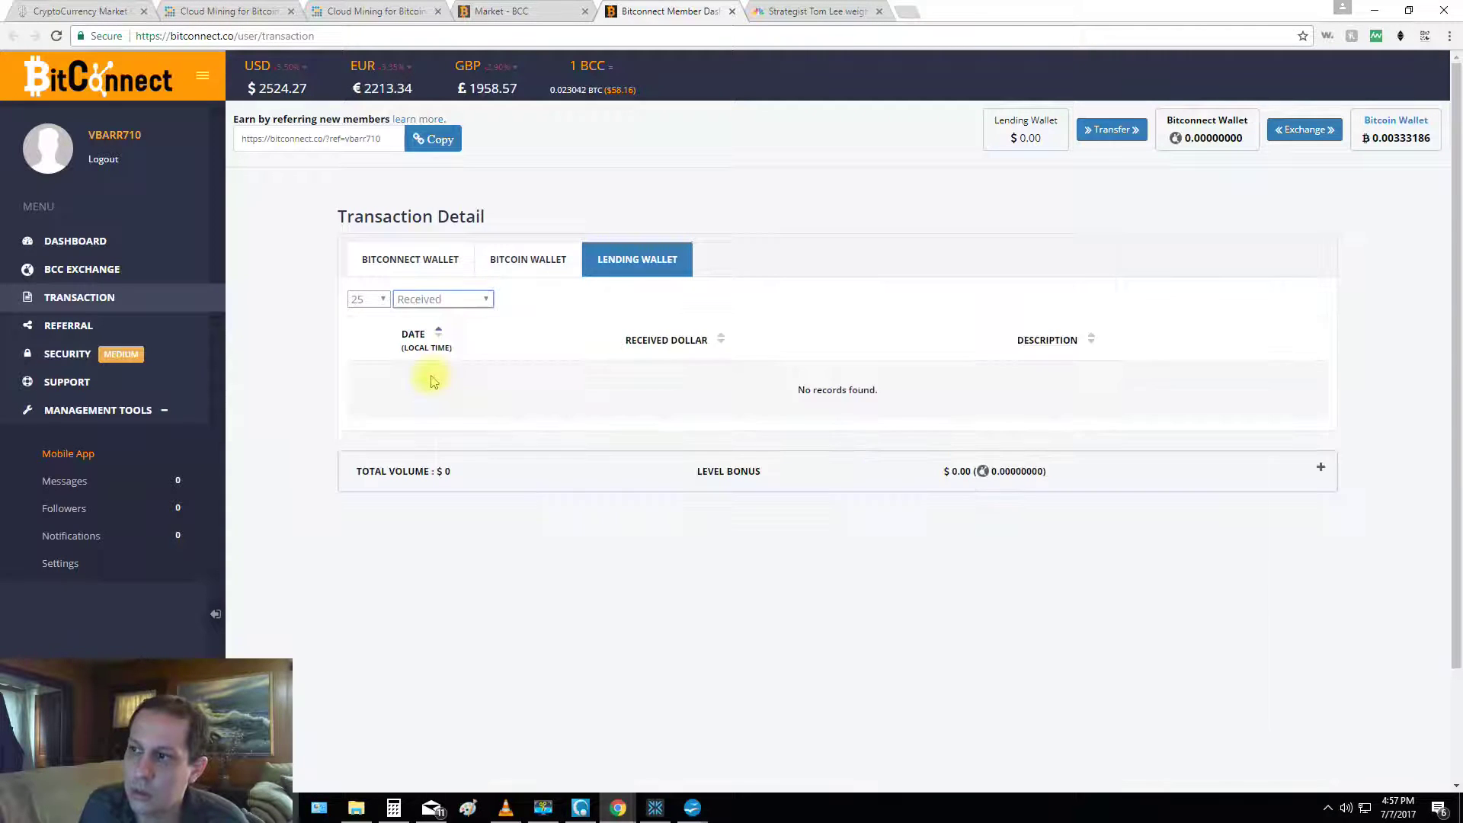
click(427, 300)
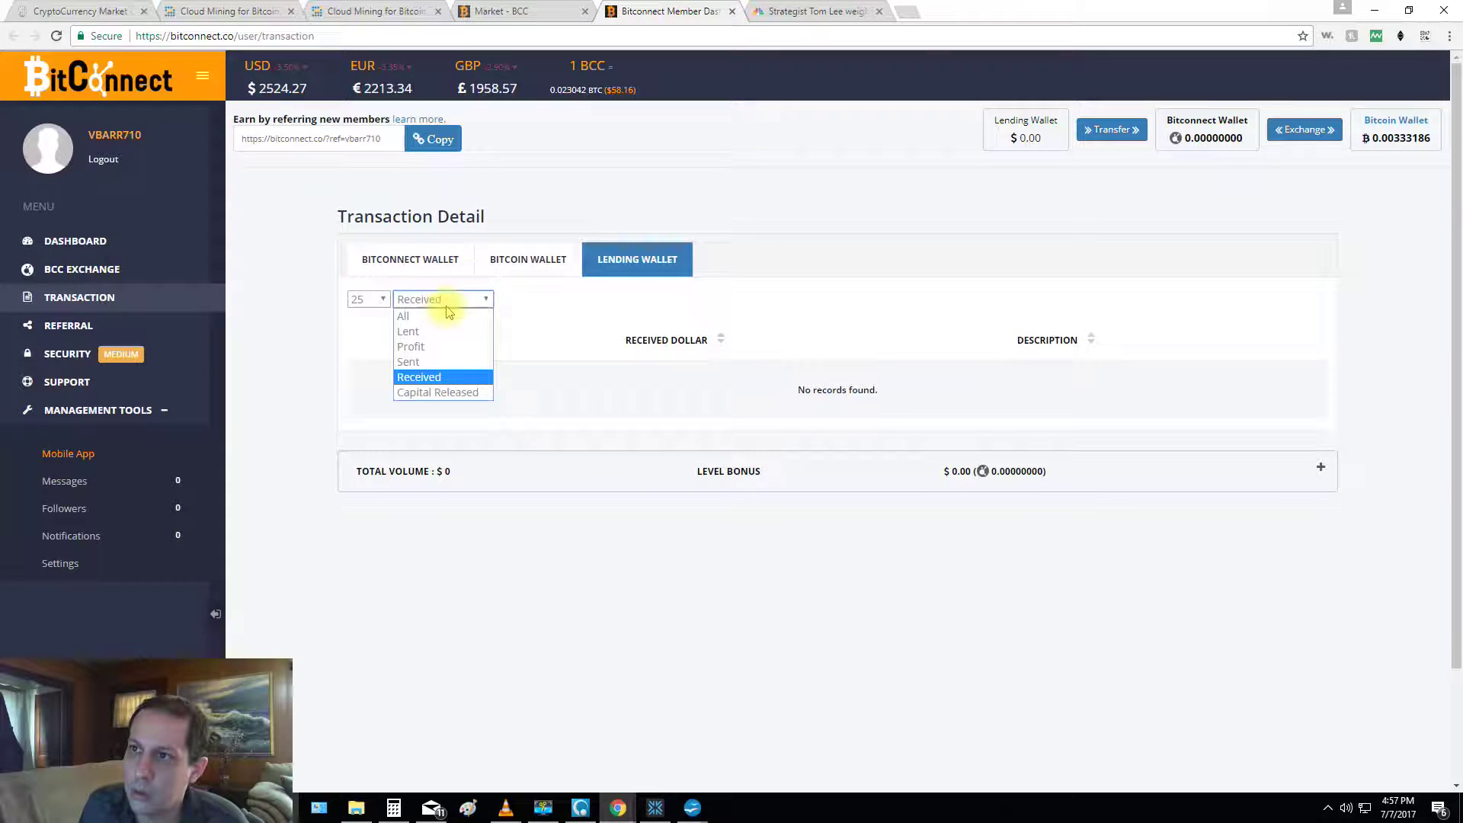
click(448, 348)
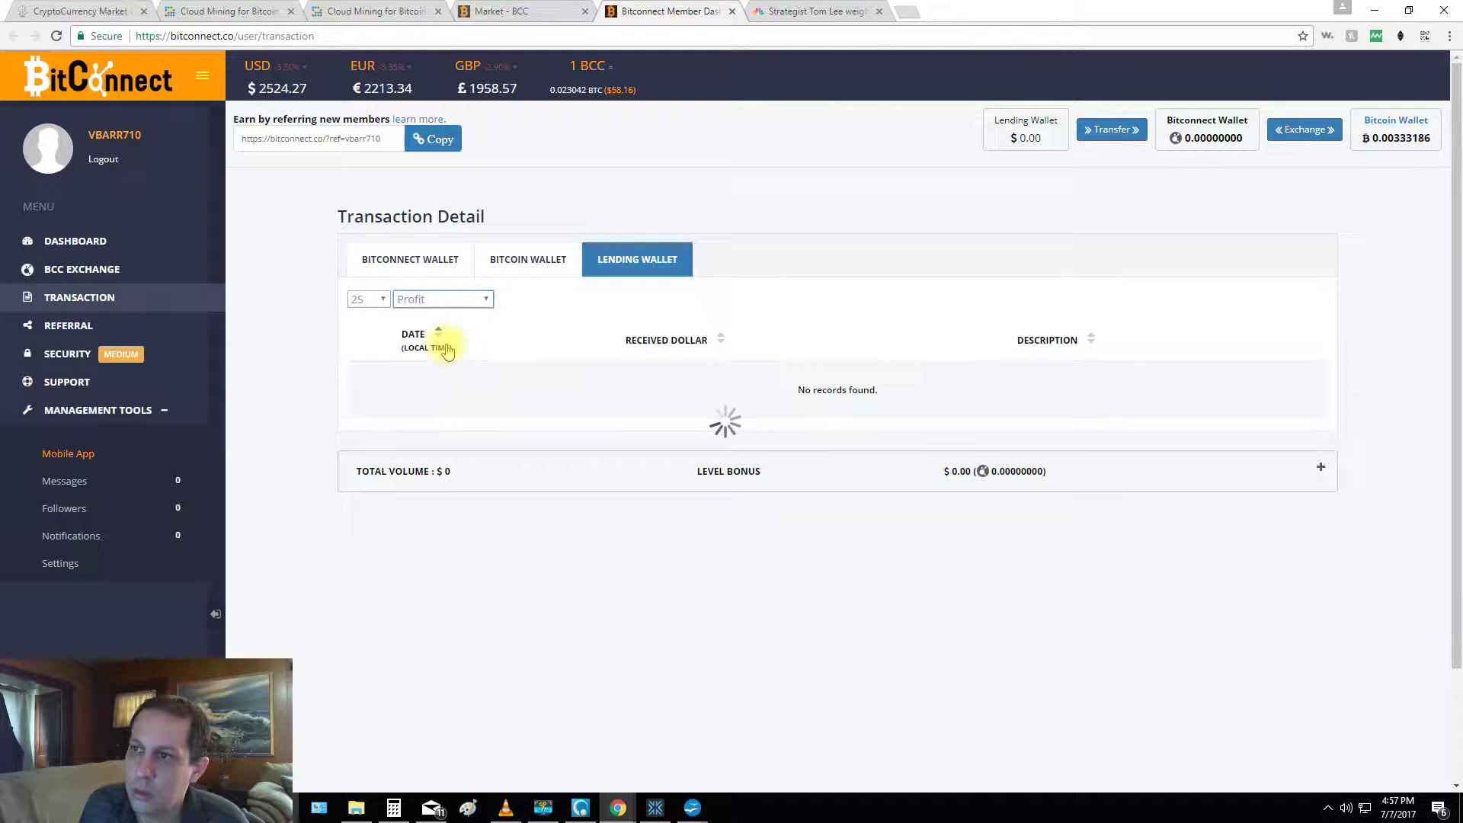
click(467, 302)
click(452, 363)
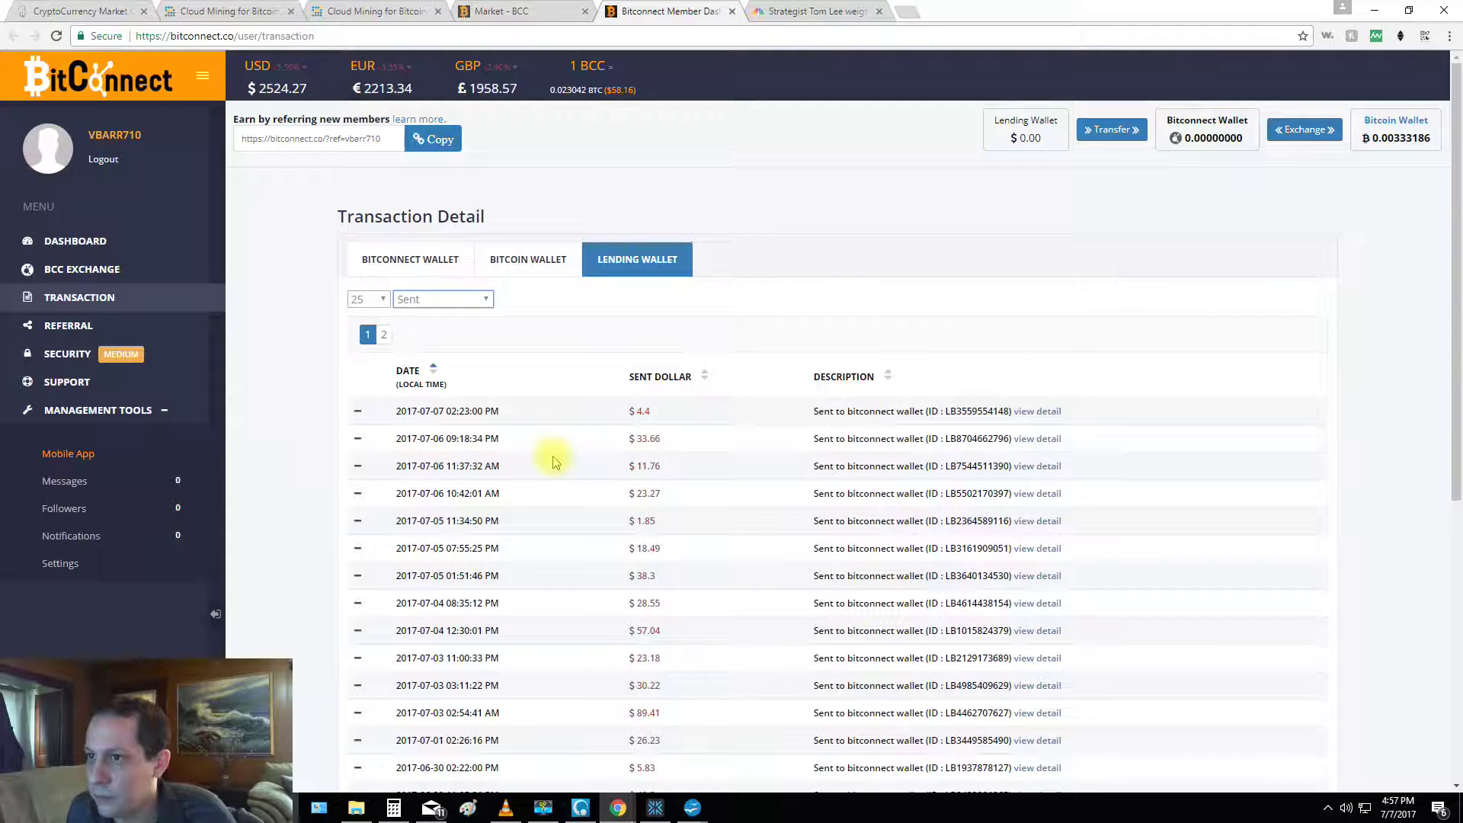
Highlight the sent transfer rows for July 7, 6, 5 and 4.
drag(493, 411, 689, 411)
drag(492, 439, 671, 503)
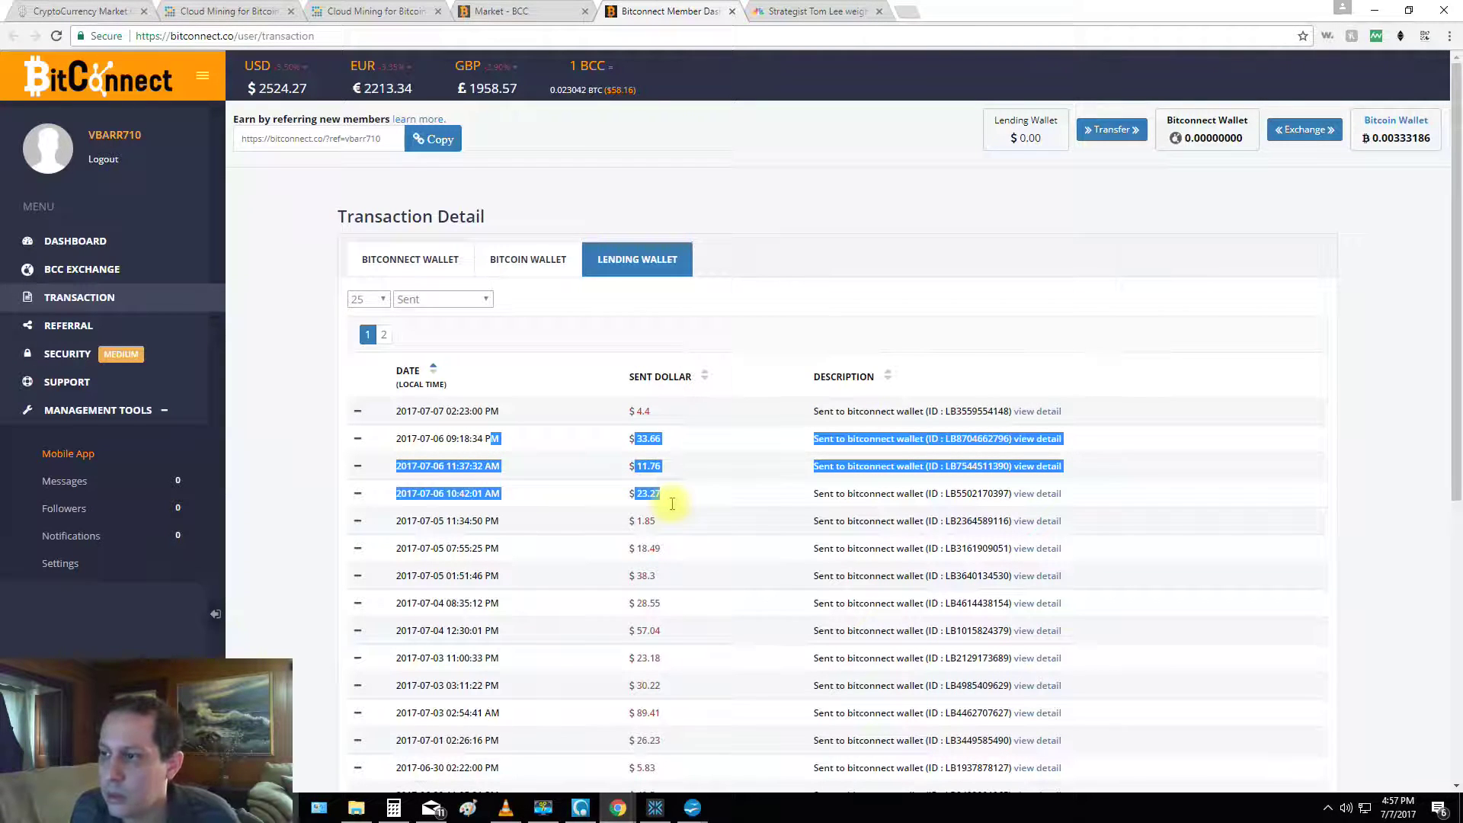
drag(581, 506, 679, 564)
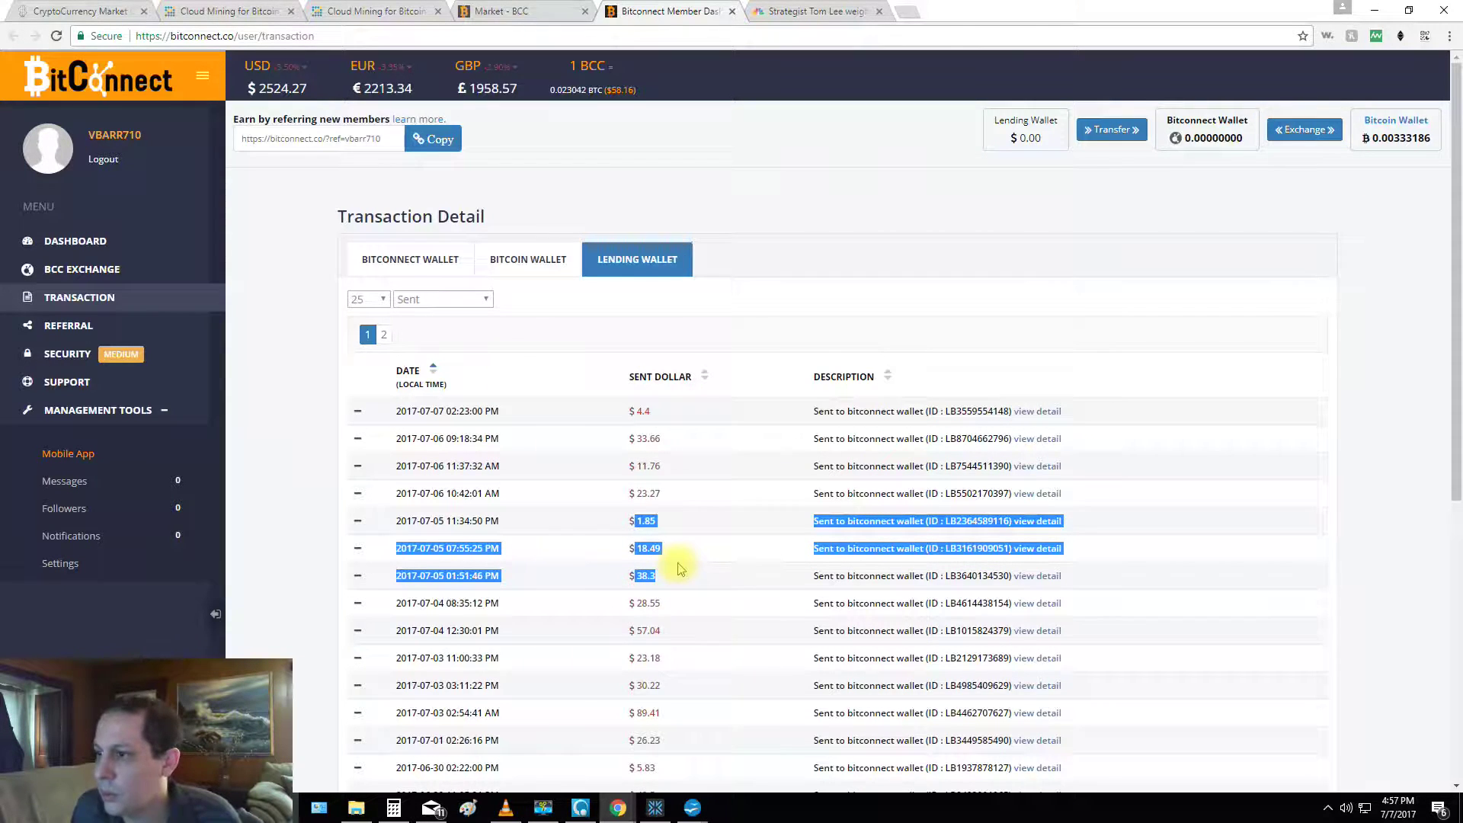
scroll(655, 572, down, 1)
click(581, 519)
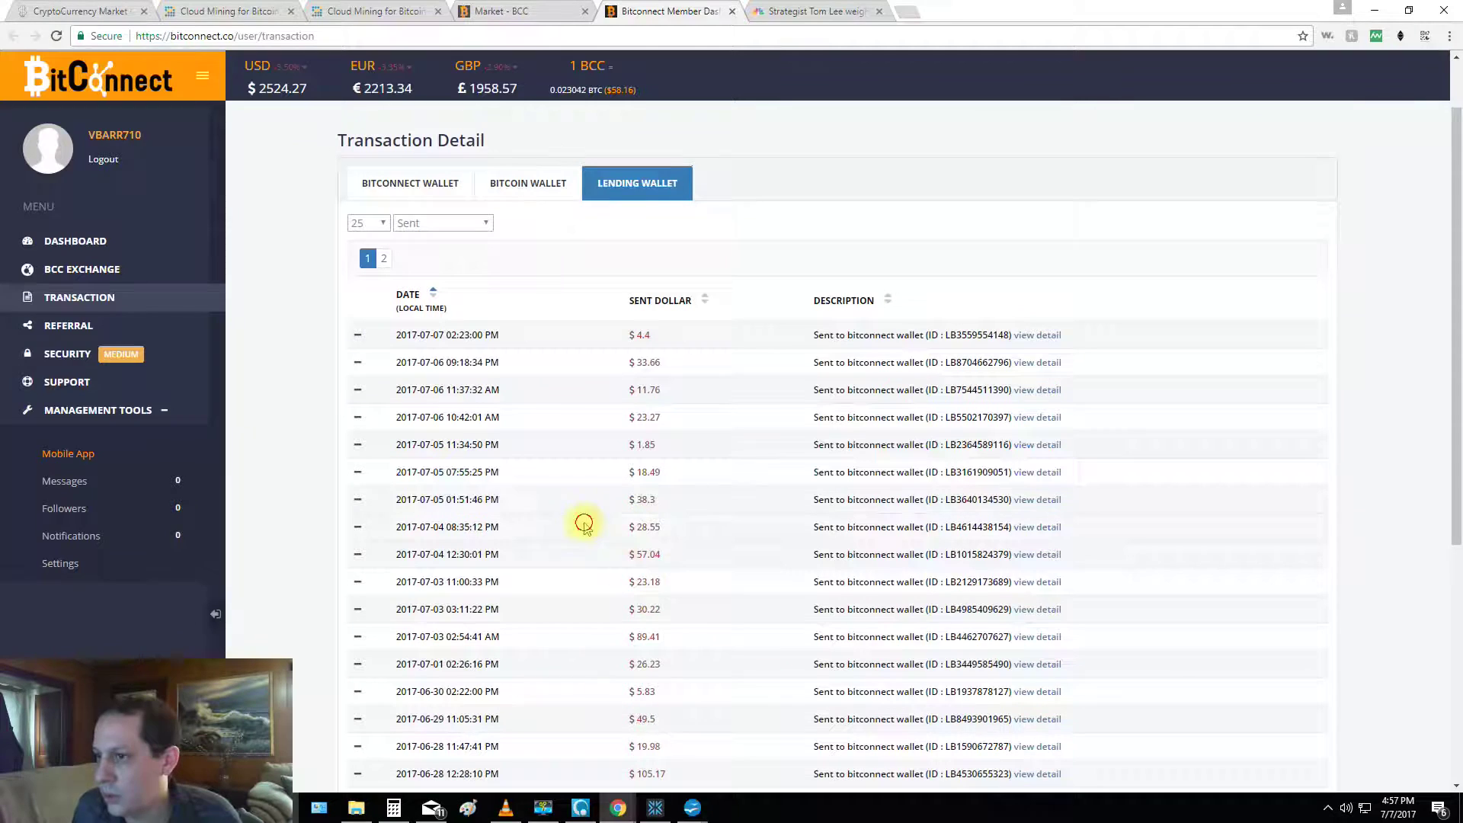
drag(633, 526, 681, 560)
click(670, 519)
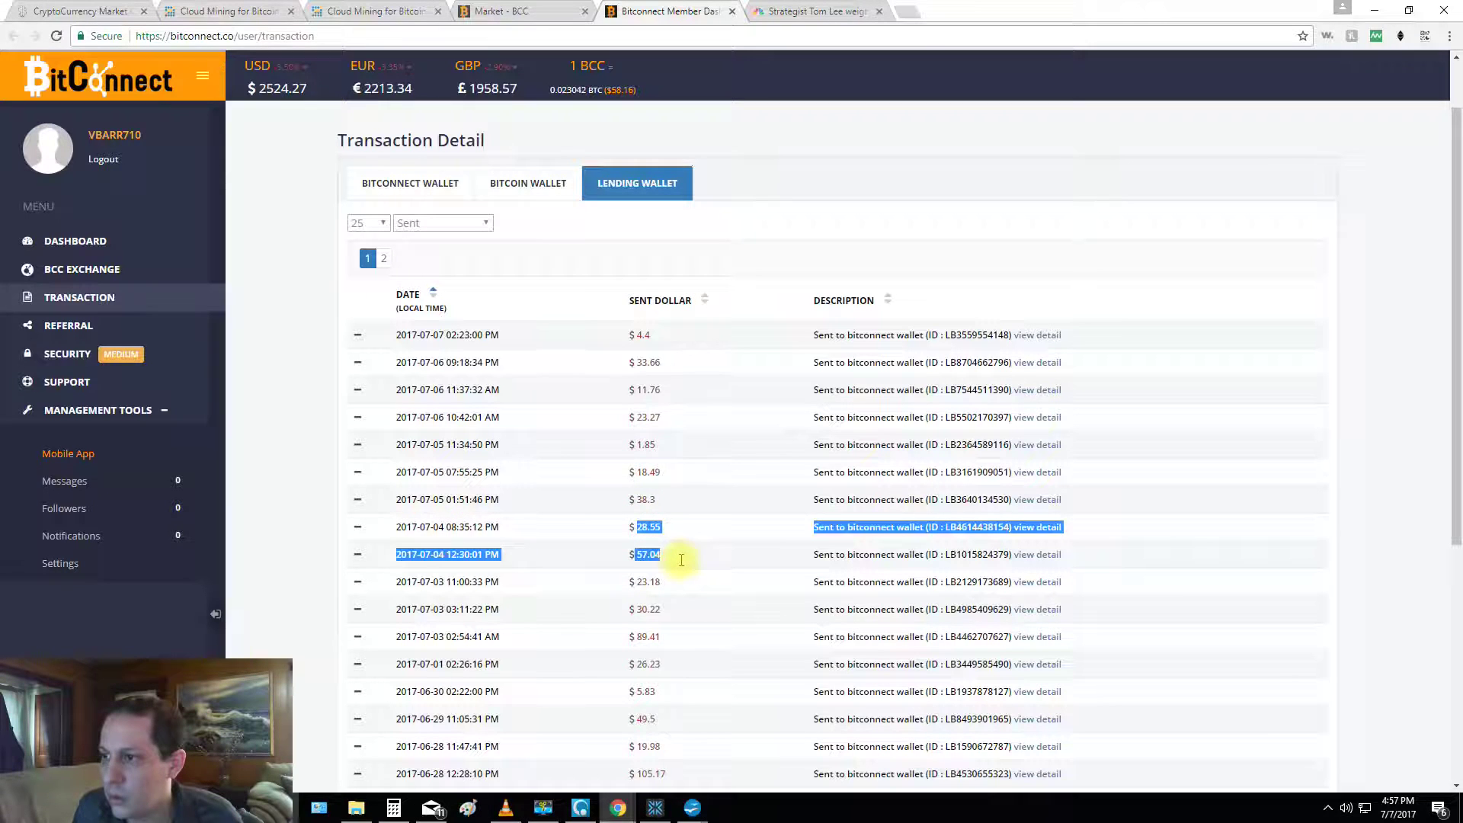
scroll(678, 563, down, 4)
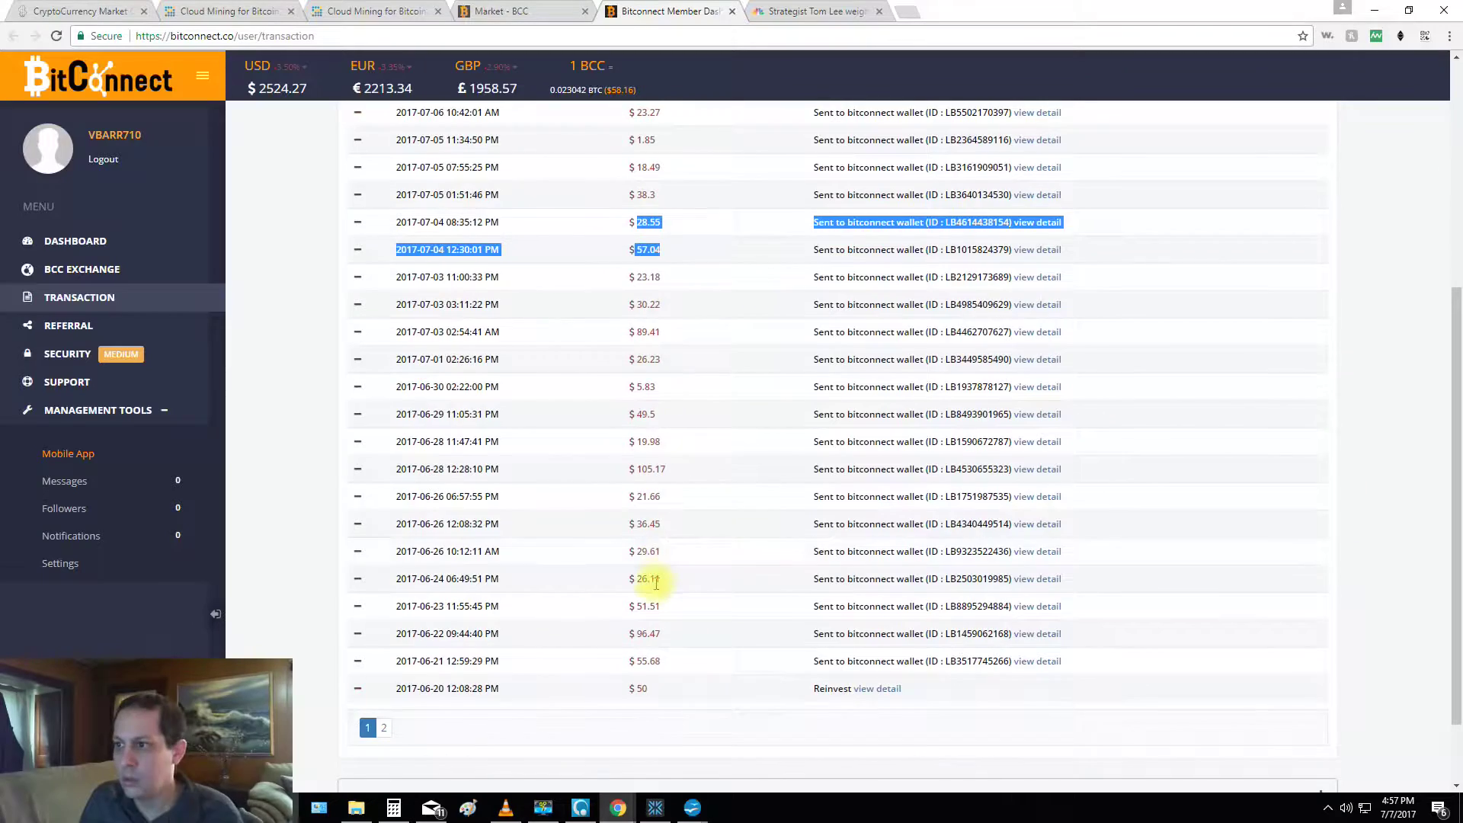
scroll(707, 507, up, 3)
scroll(708, 509, down, 4)
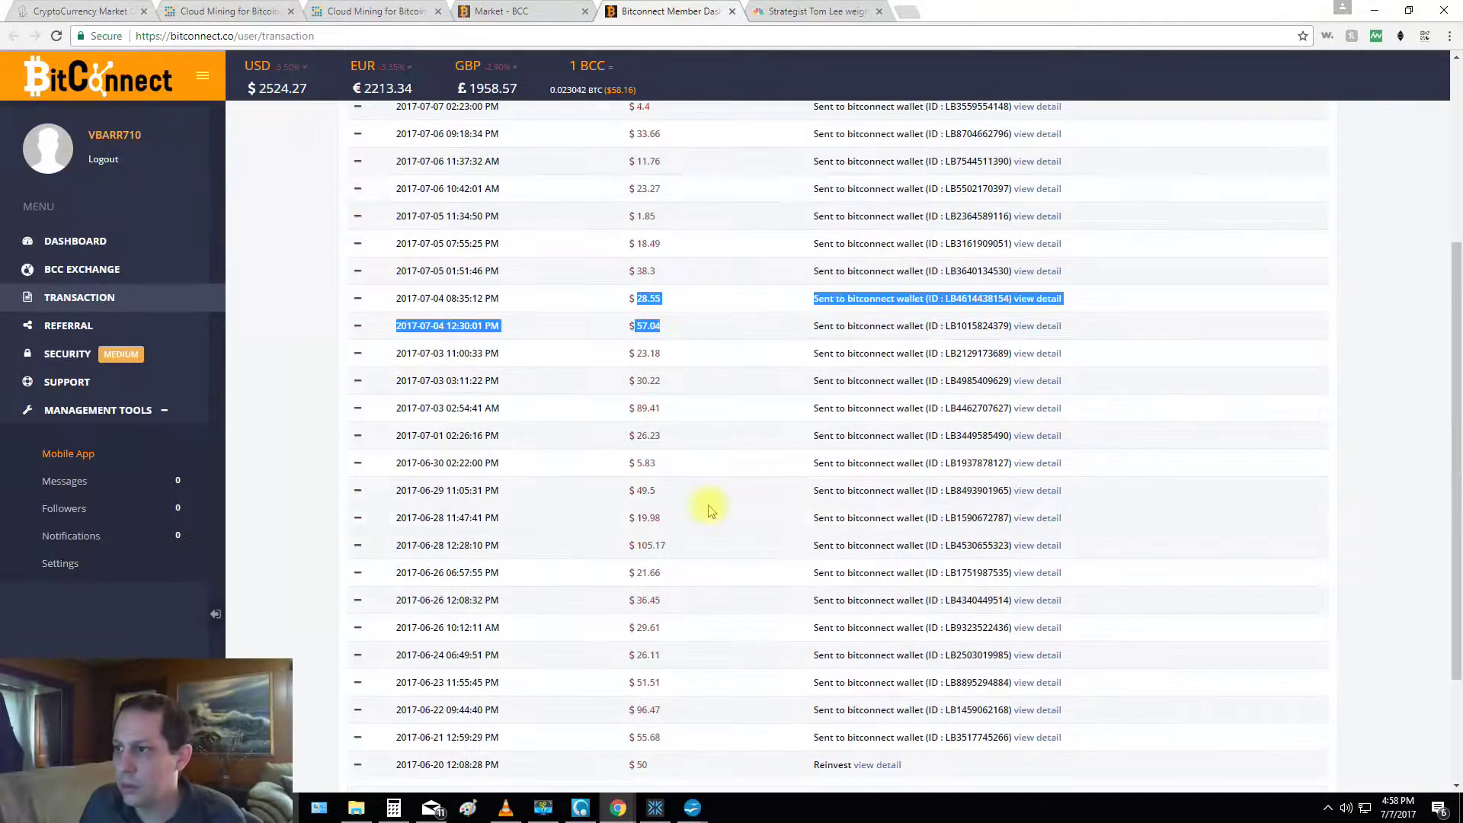
scroll(697, 515, up, 4)
scroll(697, 530, up, 3)
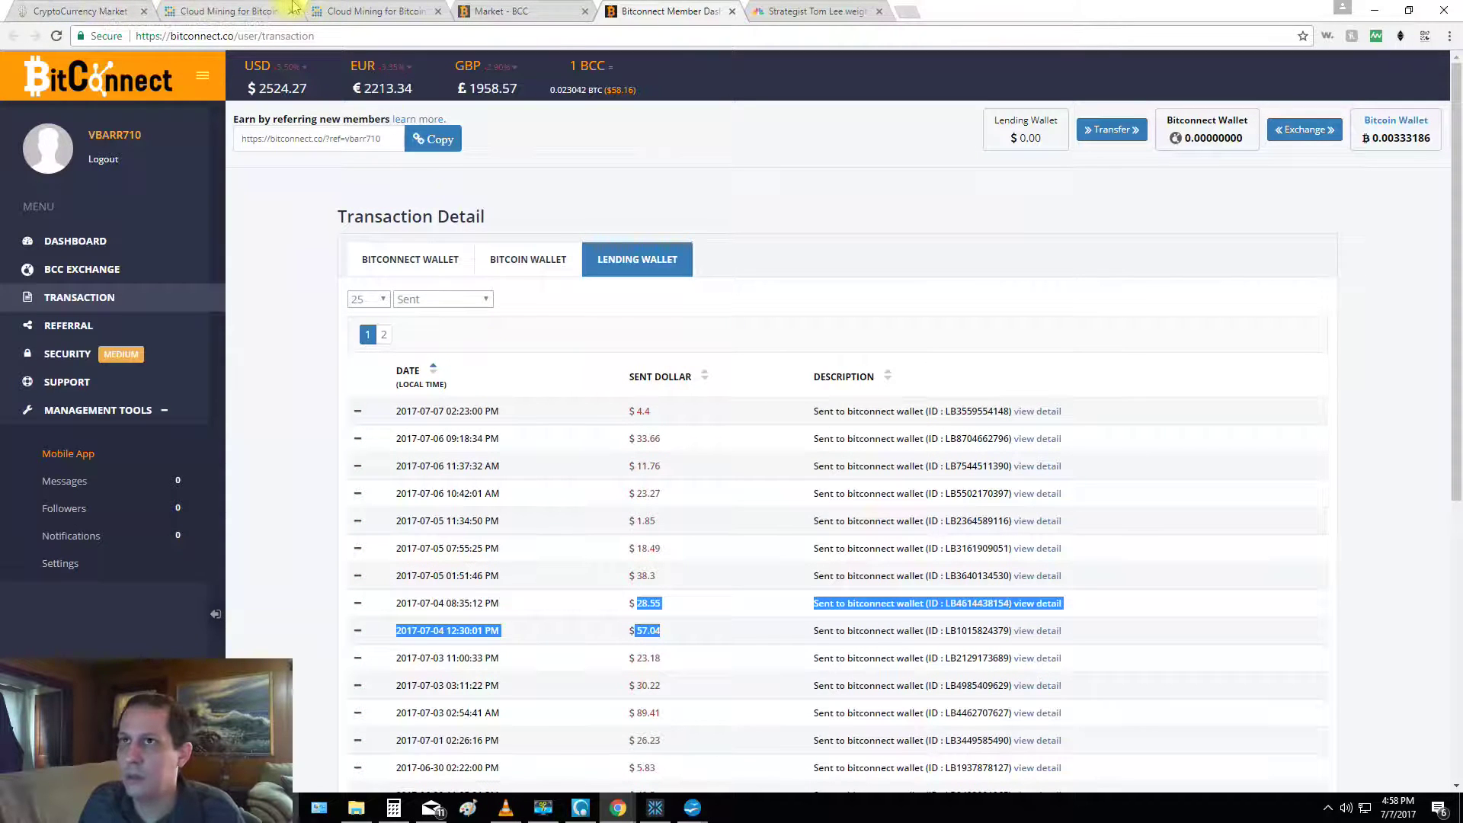
Open the Genesis Mining dashboard and scroll down through the per-coin hashrate and earnings charts.
click(354, 9)
click(255, 11)
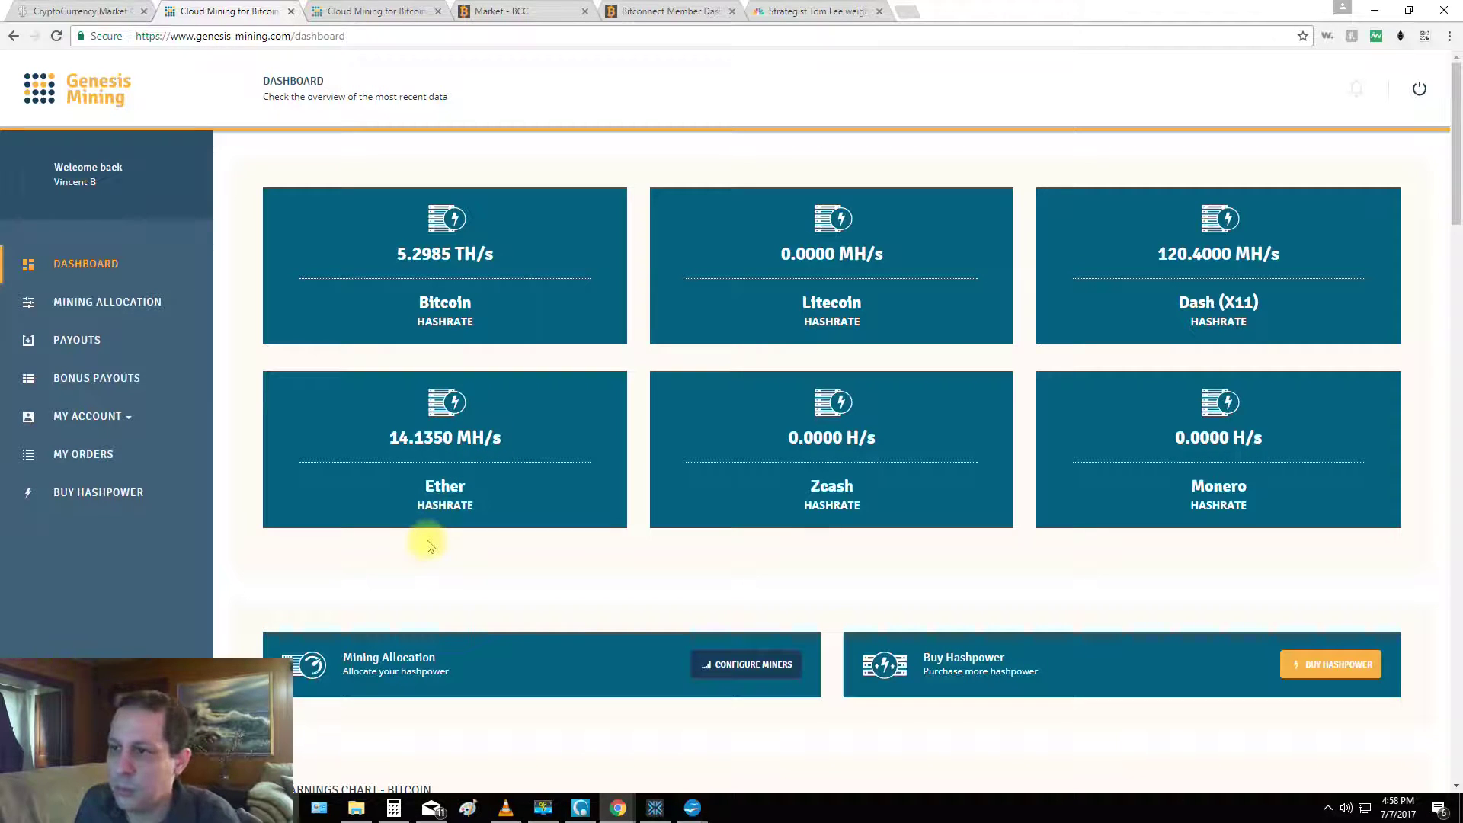
scroll(572, 542, down, 2)
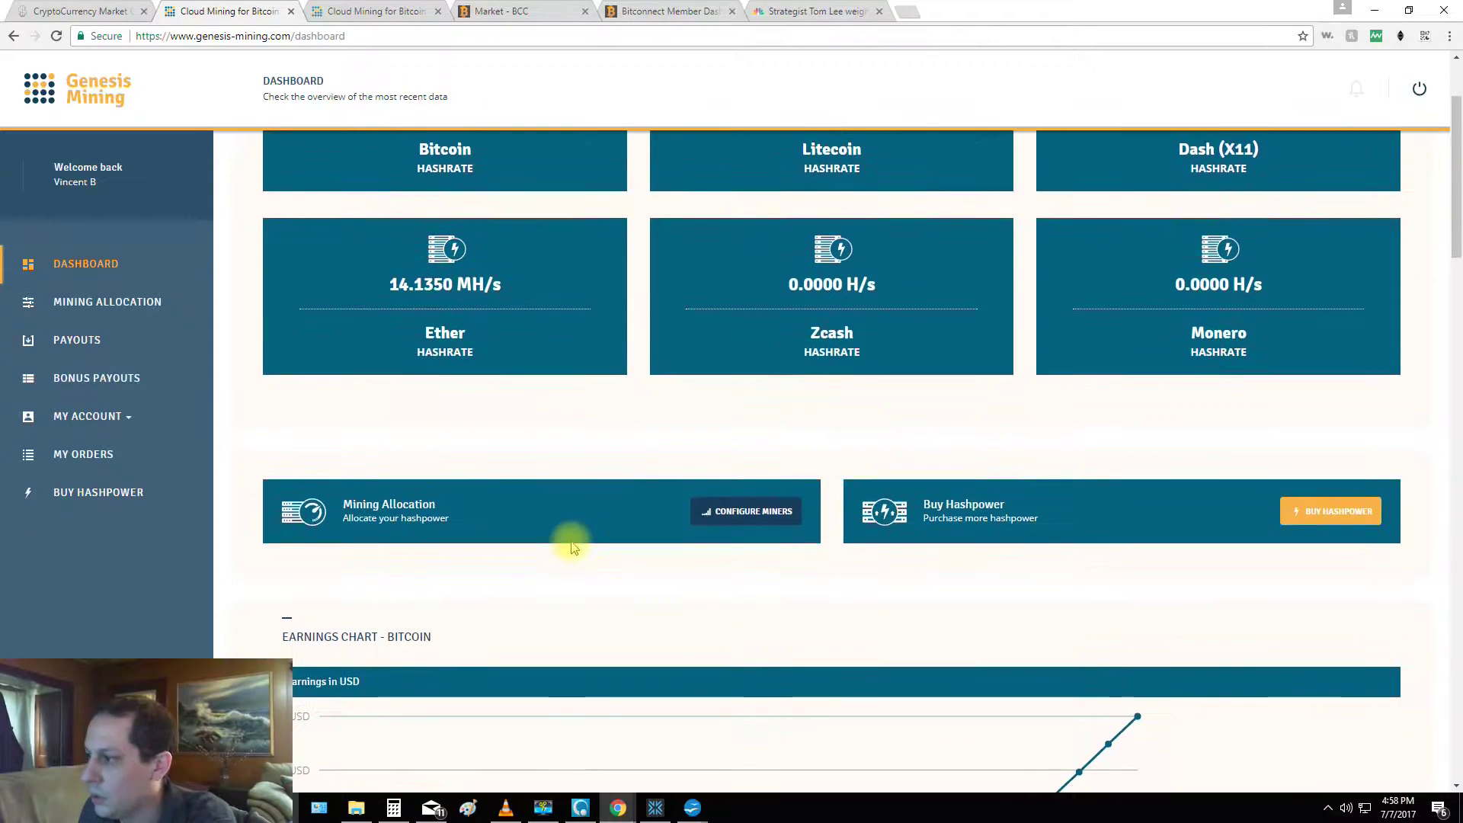
scroll(571, 545, down, 3)
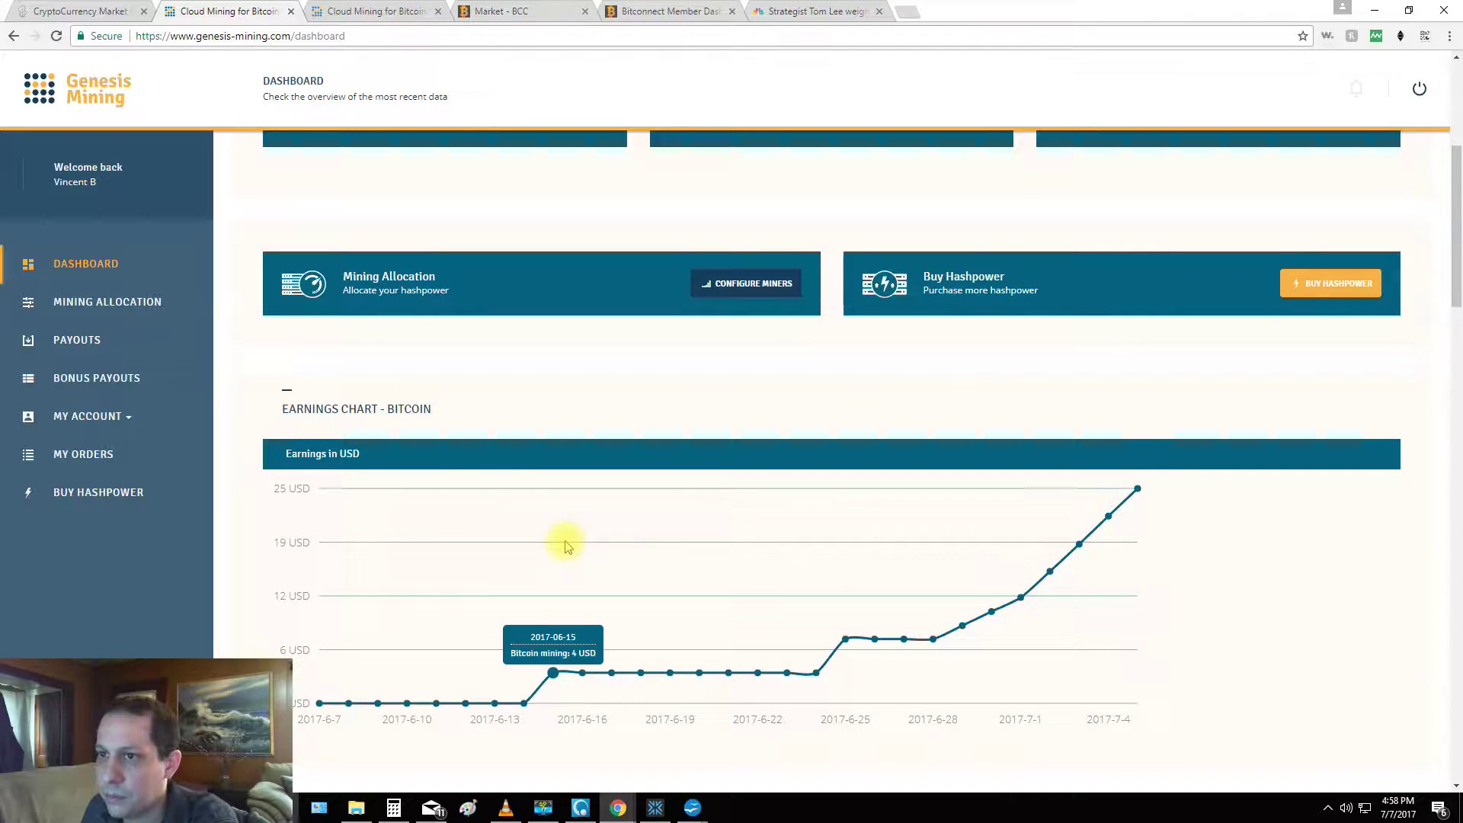
scroll(565, 546, down, 3)
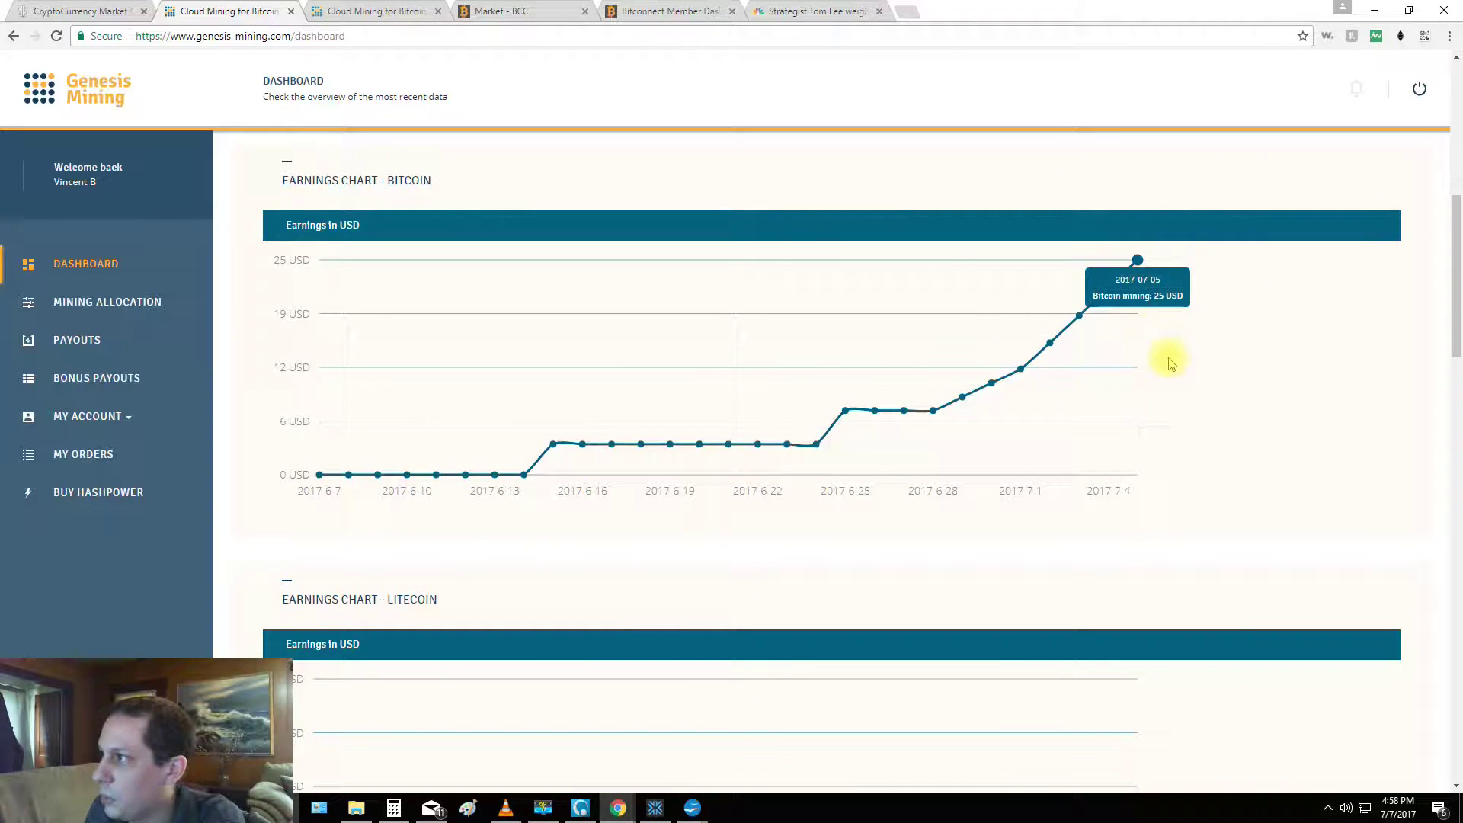
scroll(1120, 305, down, 8)
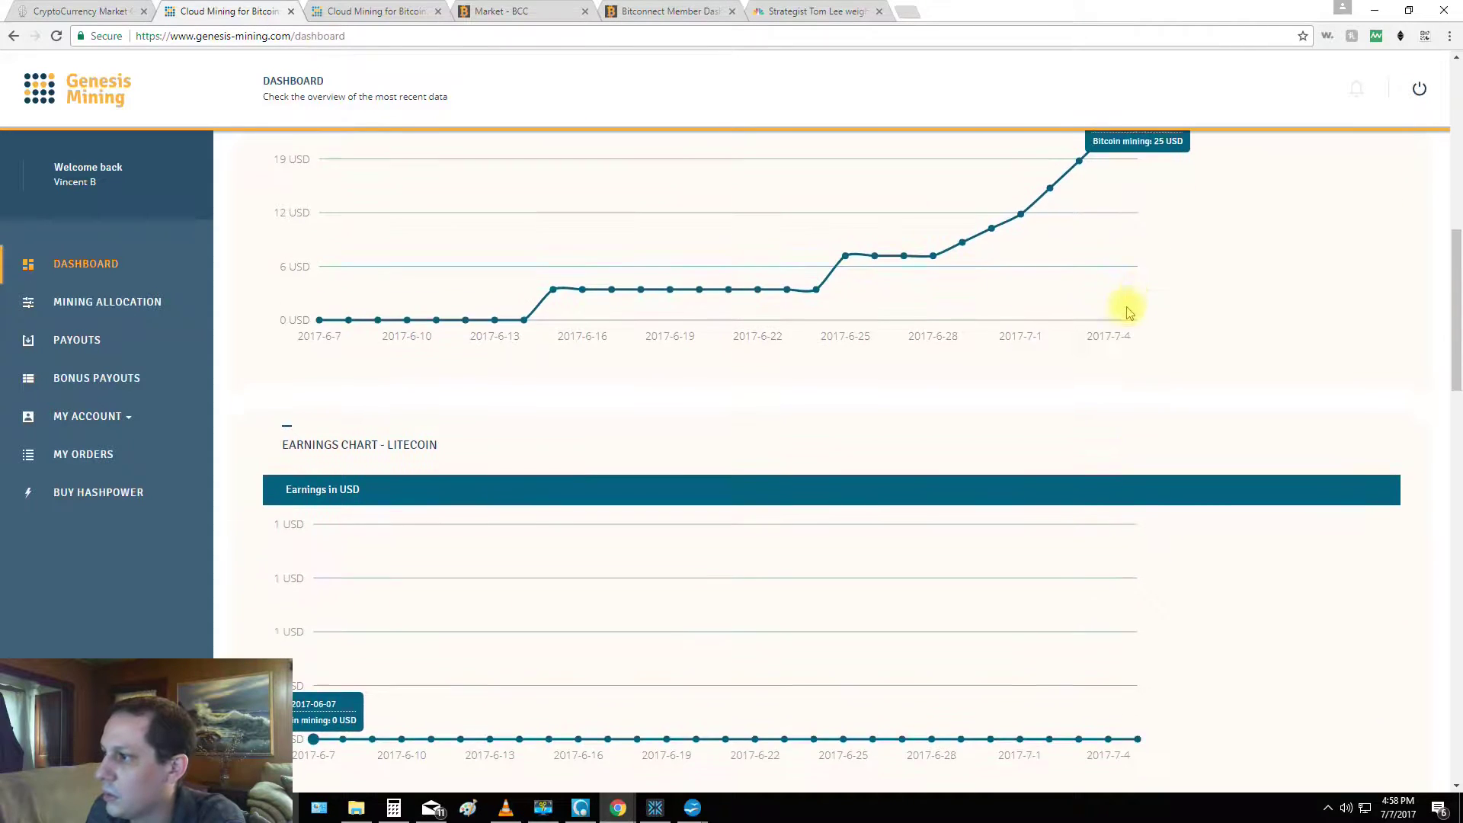
scroll(1112, 341, down, 2)
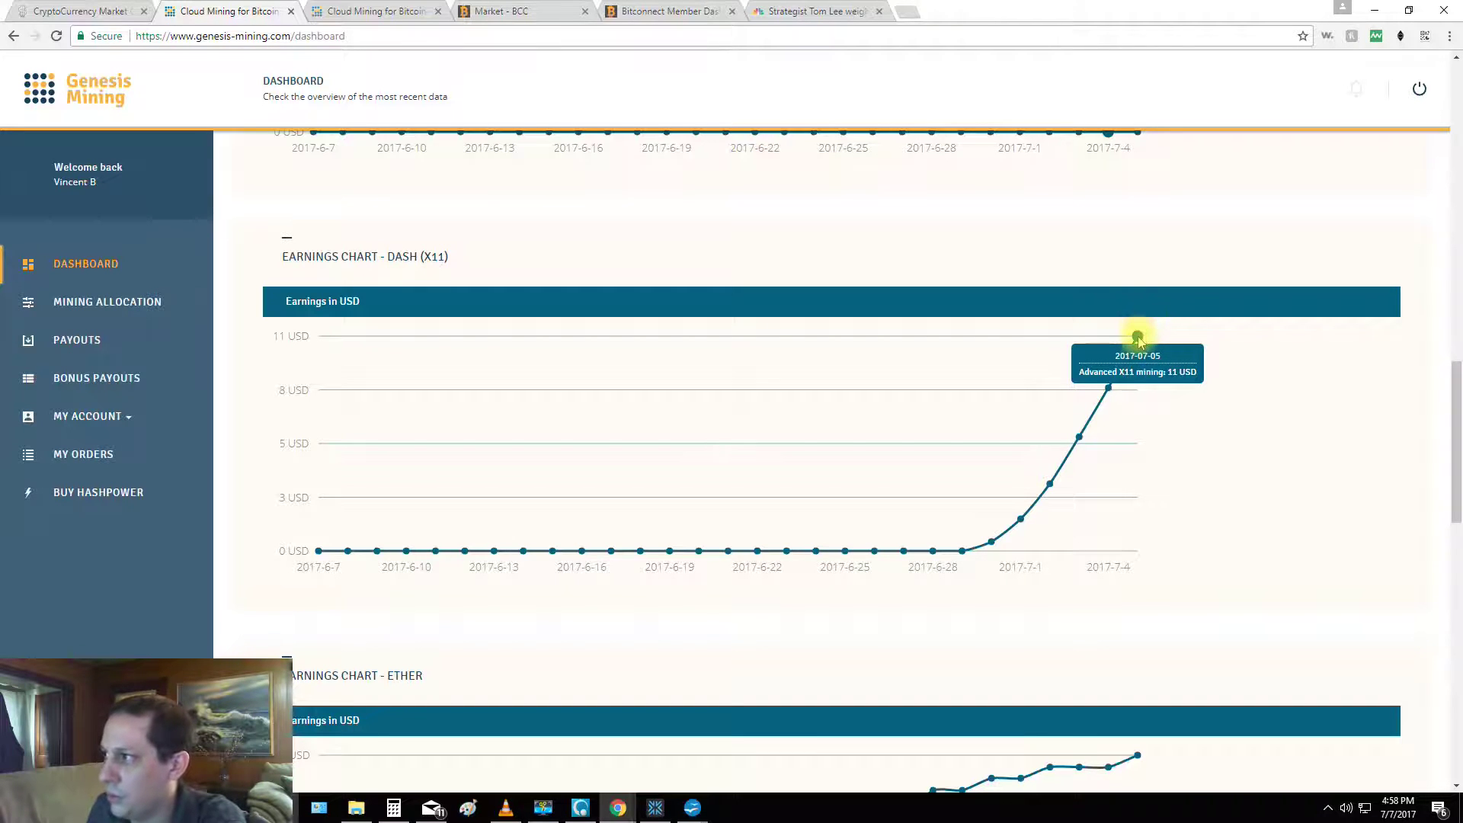
scroll(1137, 336, down, 5)
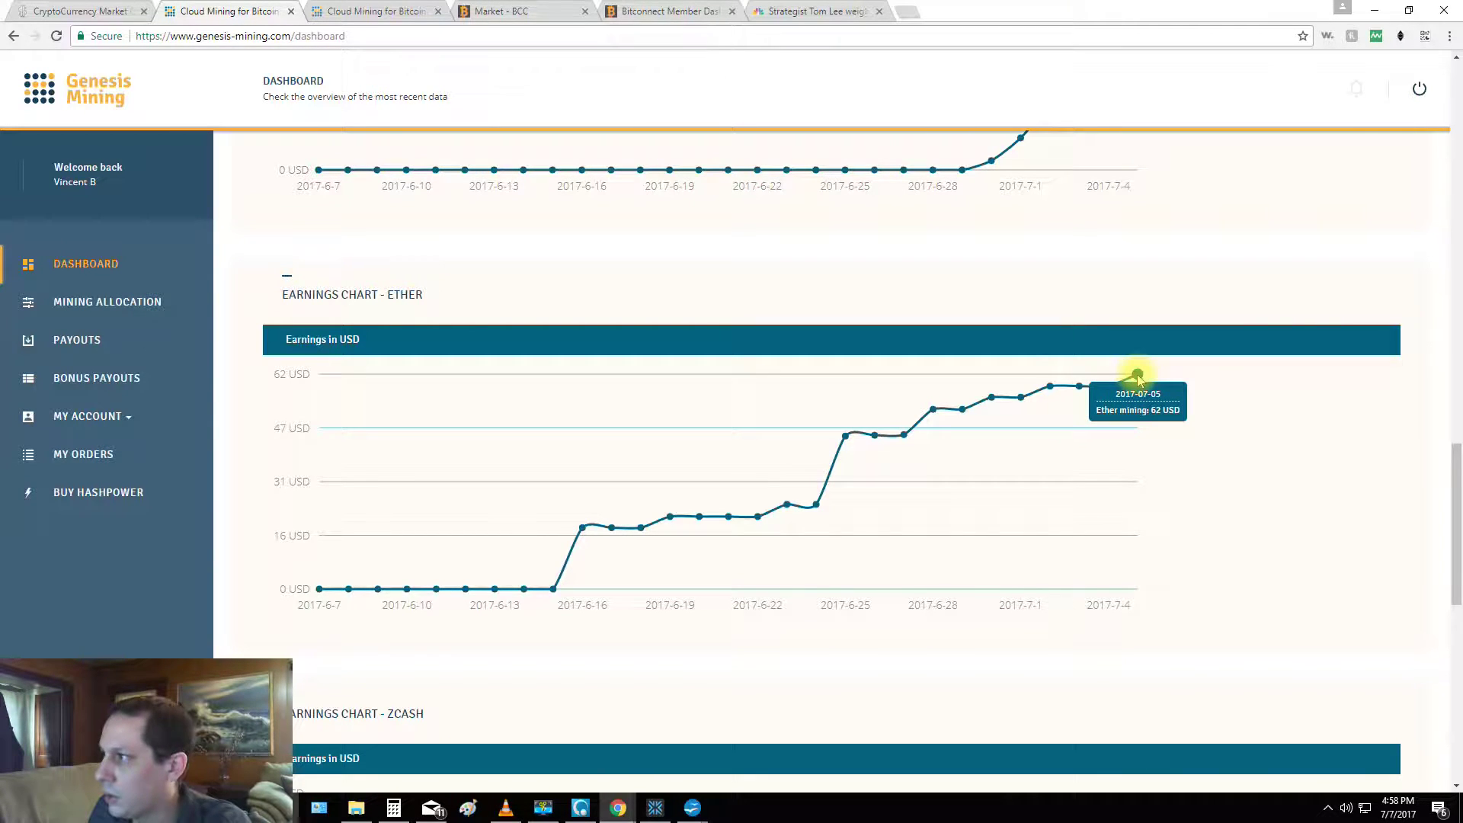
Review the Ether earnings chart, reaching 62 USD by 2017-07-05, and return to the top.
scroll(1139, 381, up, 1)
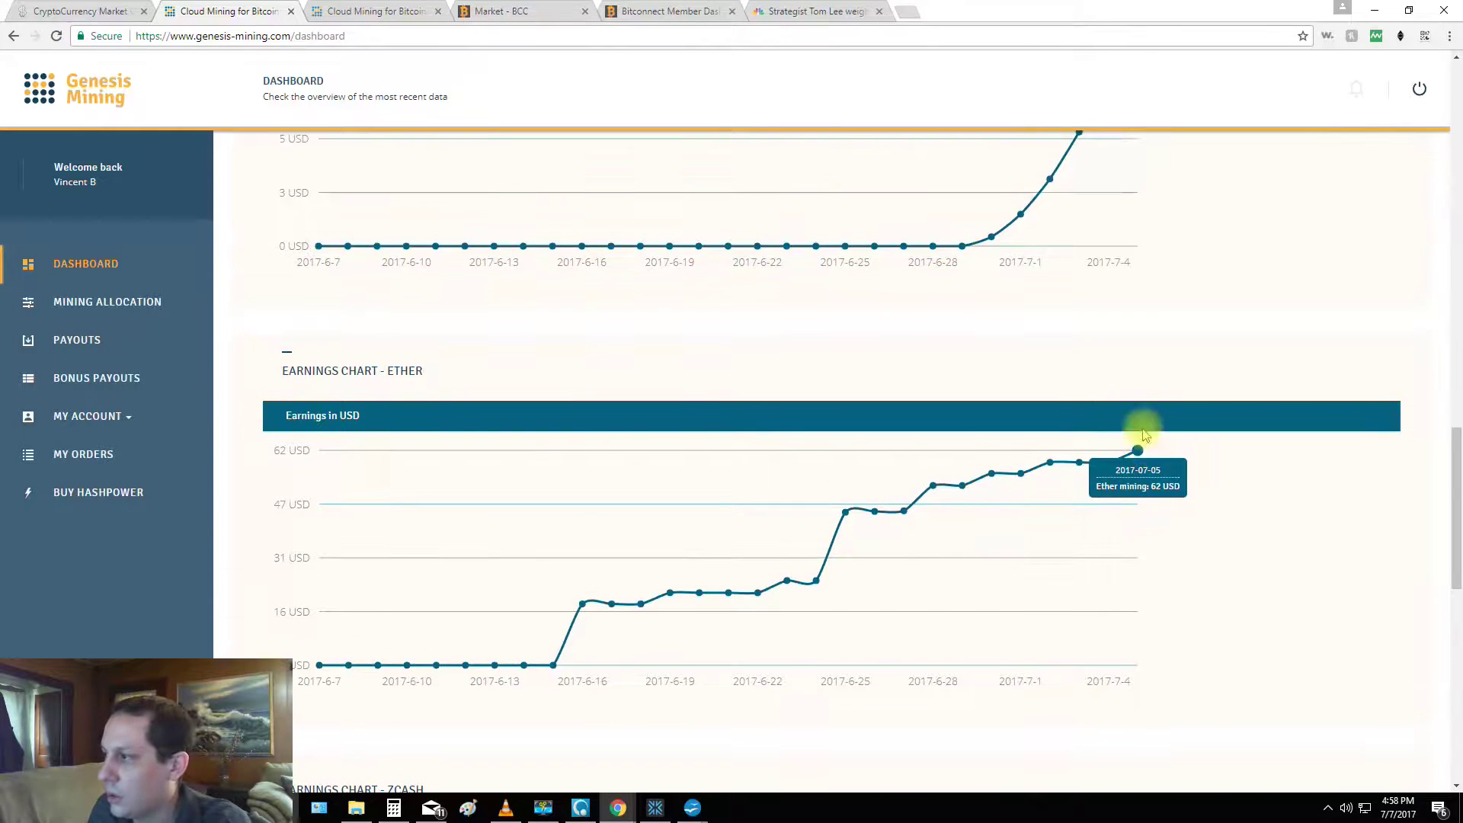
scroll(1146, 463, down, 2)
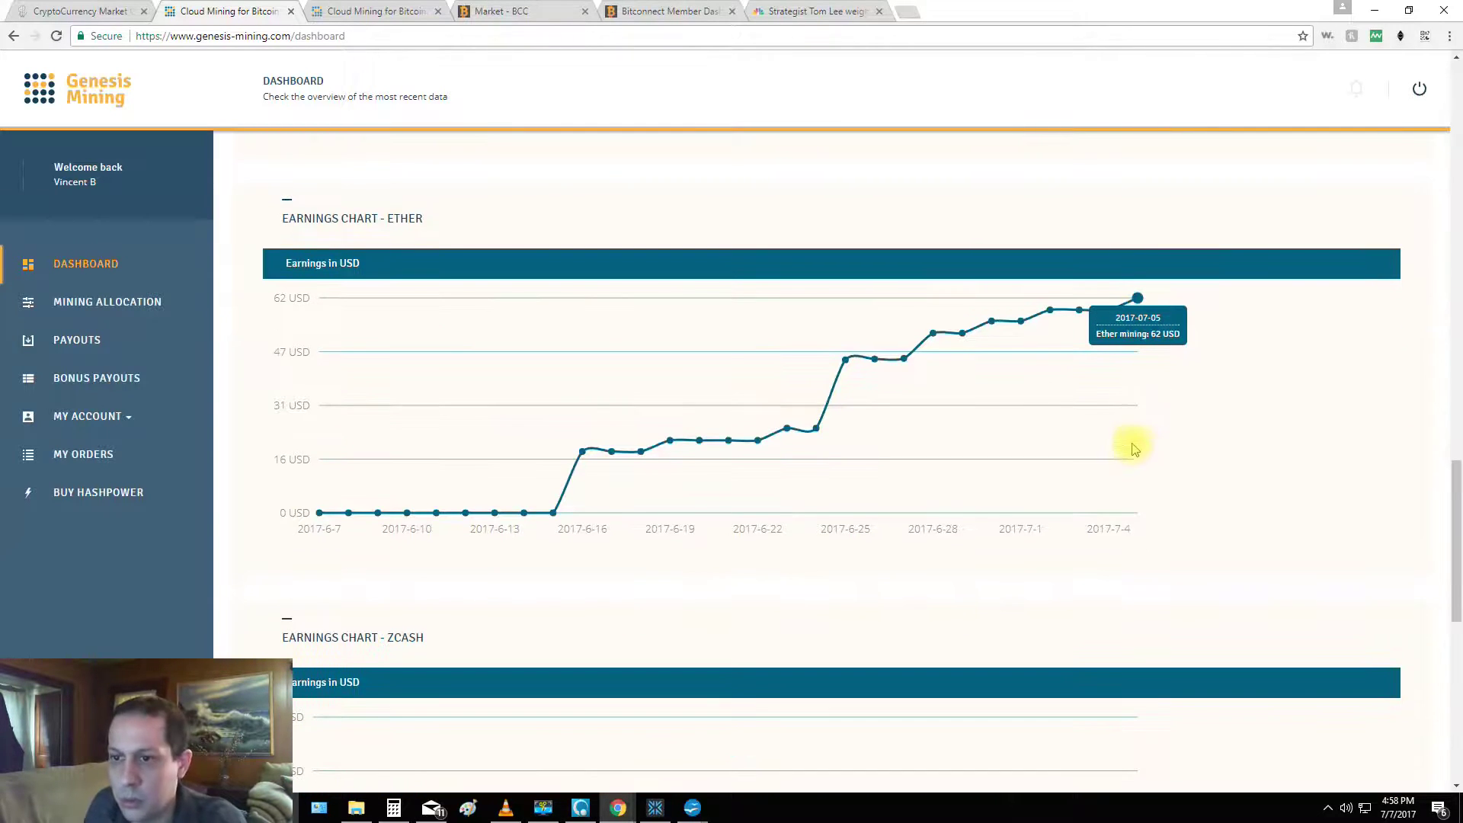
scroll(1128, 446, down, 2)
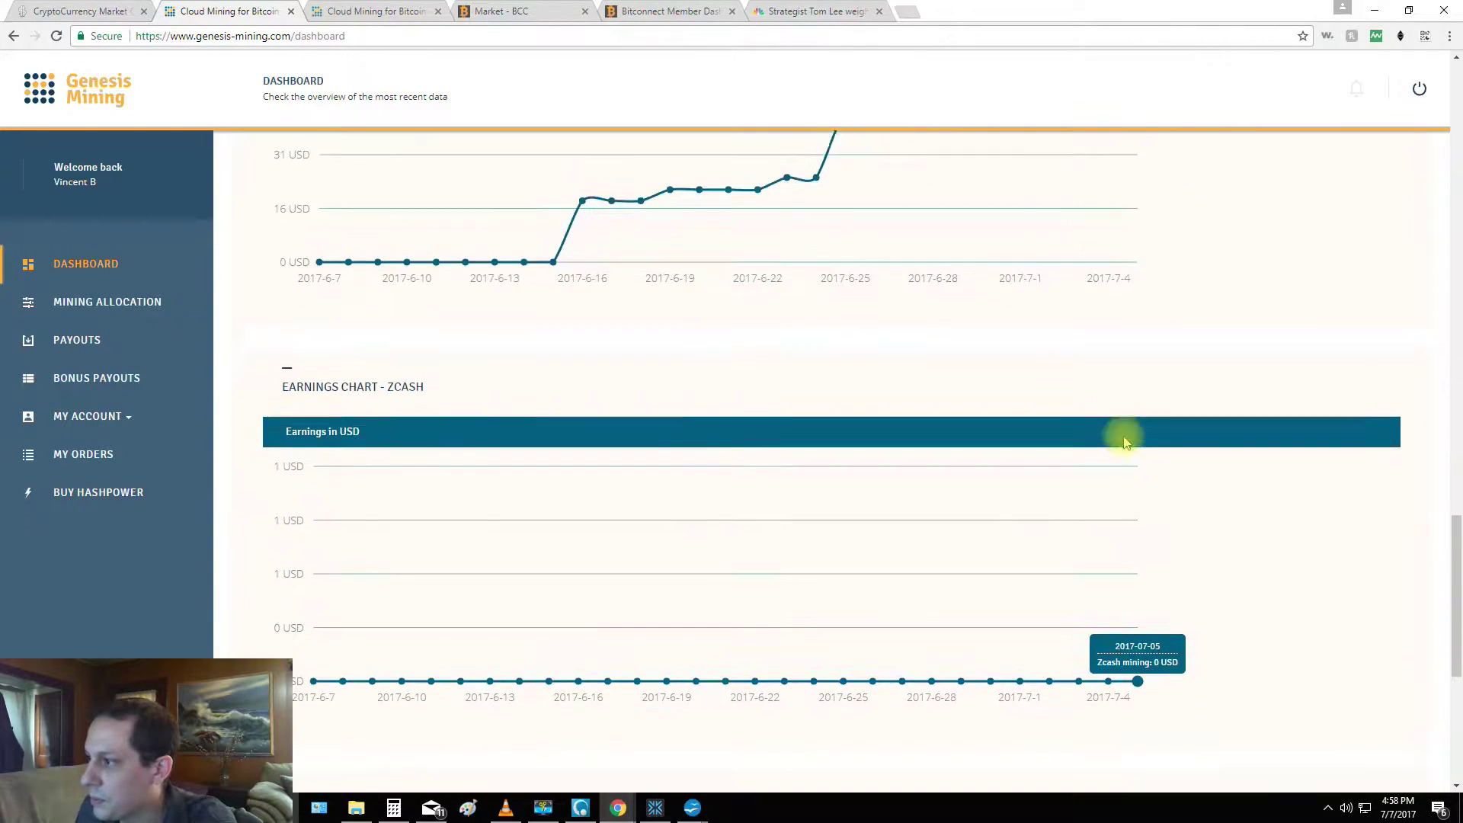
scroll(1124, 438, down, 5)
scroll(1120, 438, up, 10)
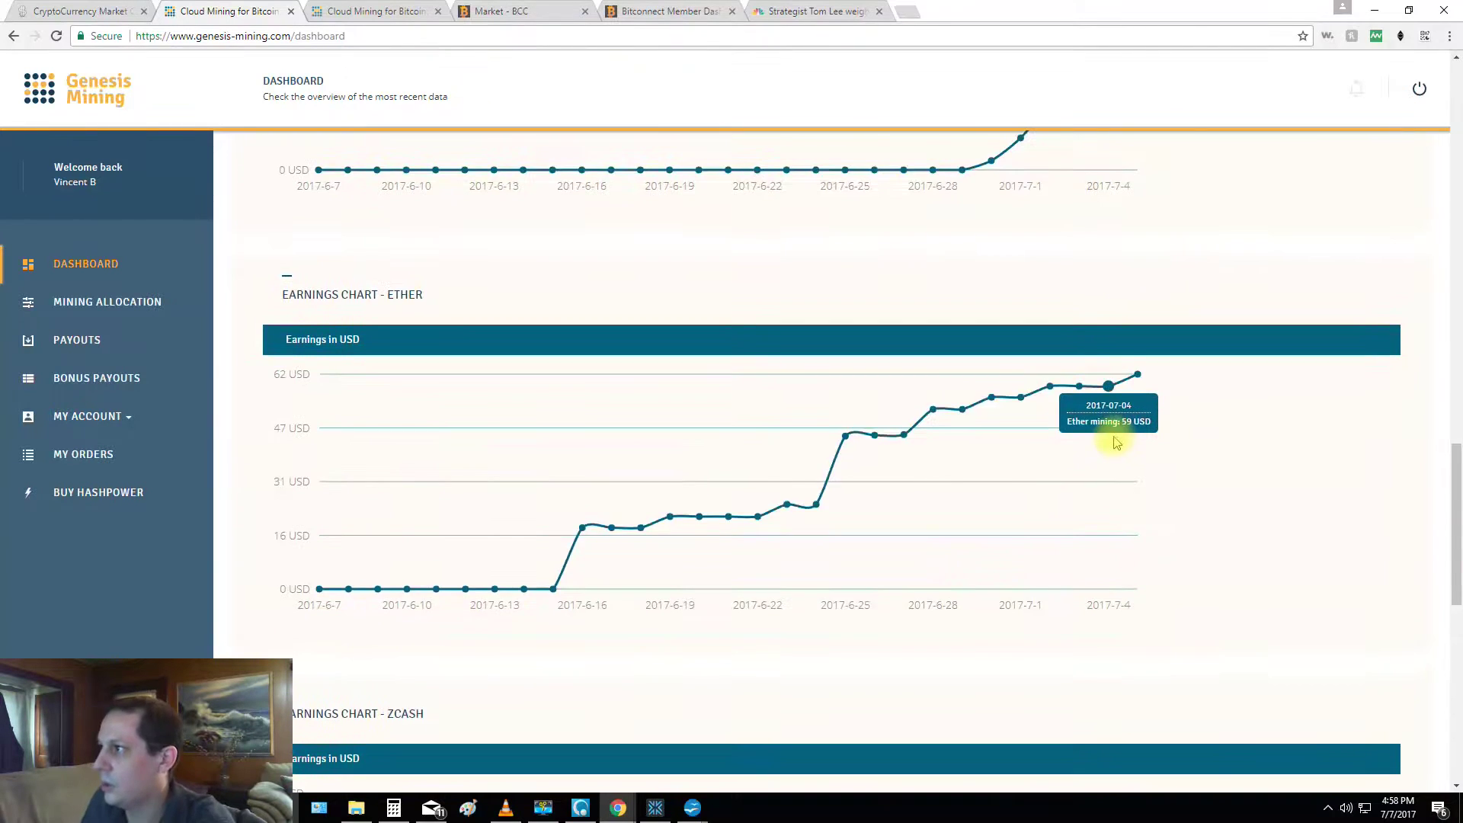
scroll(1093, 460, down, 15)
scroll(1061, 490, up, 3)
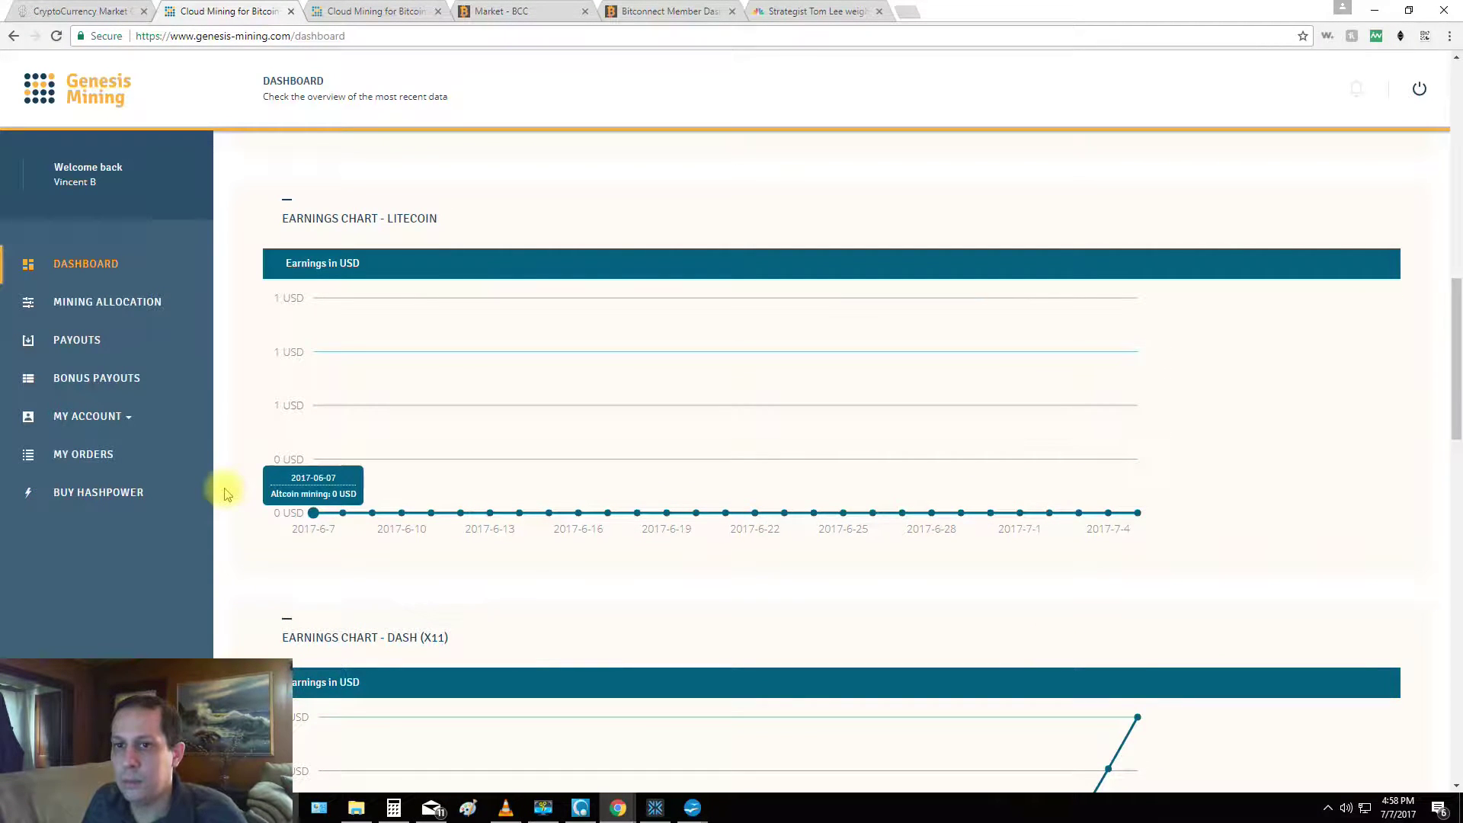
scroll(226, 493, up, 12)
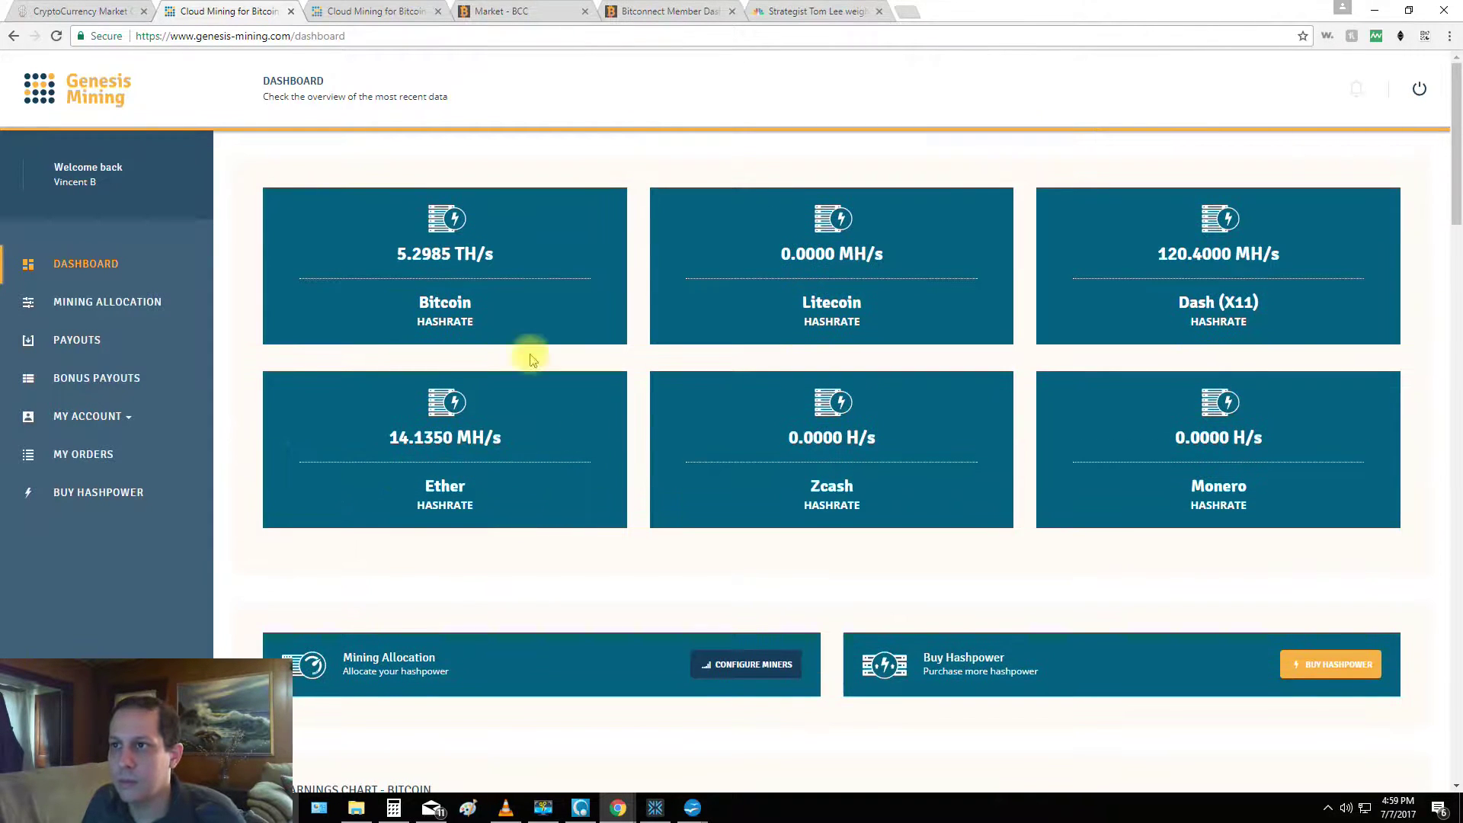
Reload the dashboard for 5.9585 TH/s Bitcoin and 135.4000 MH/s Dash, then go to YouTube Messages.
click(58, 36)
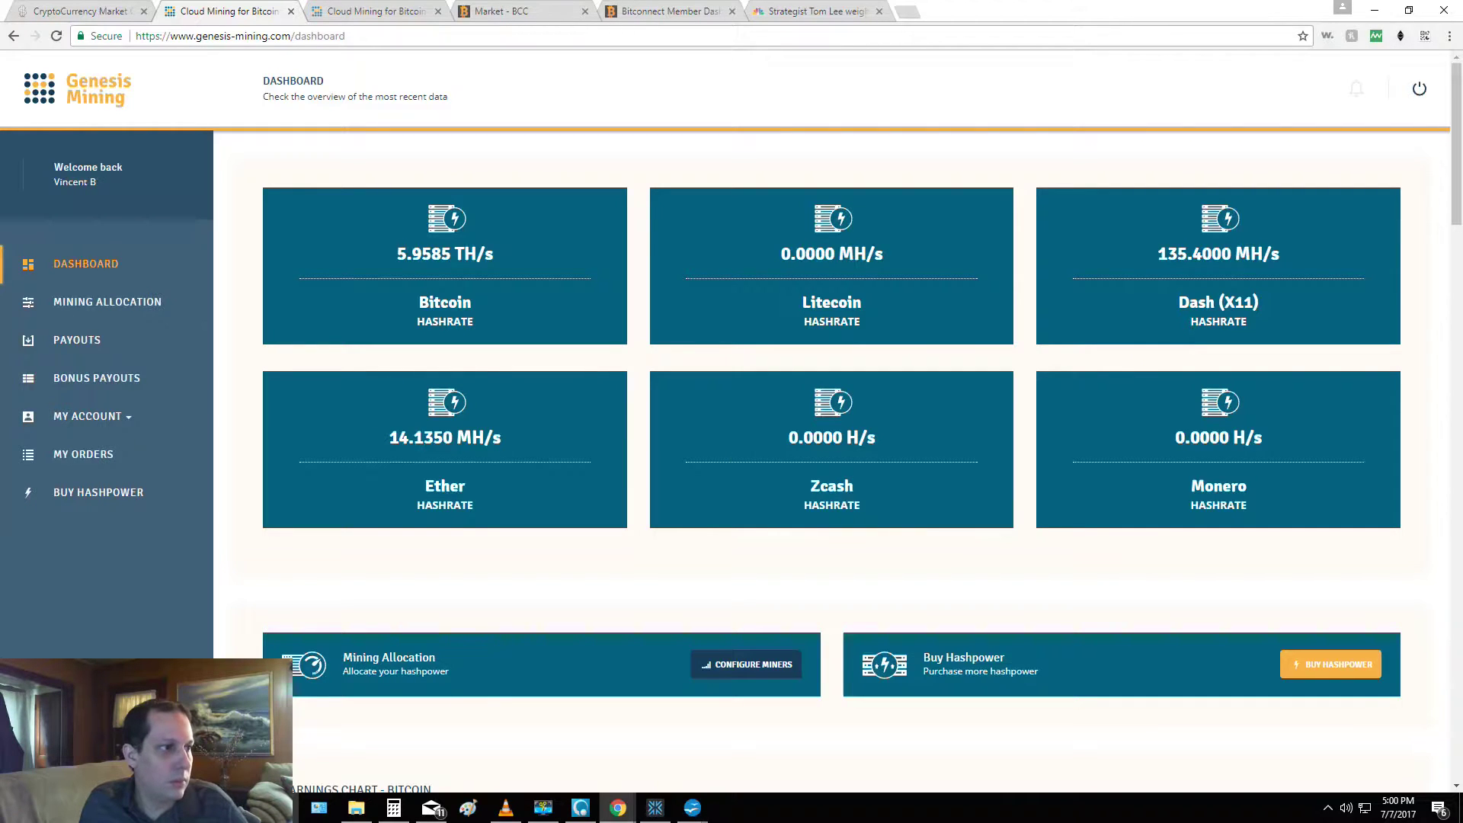
key(alt+Tab)
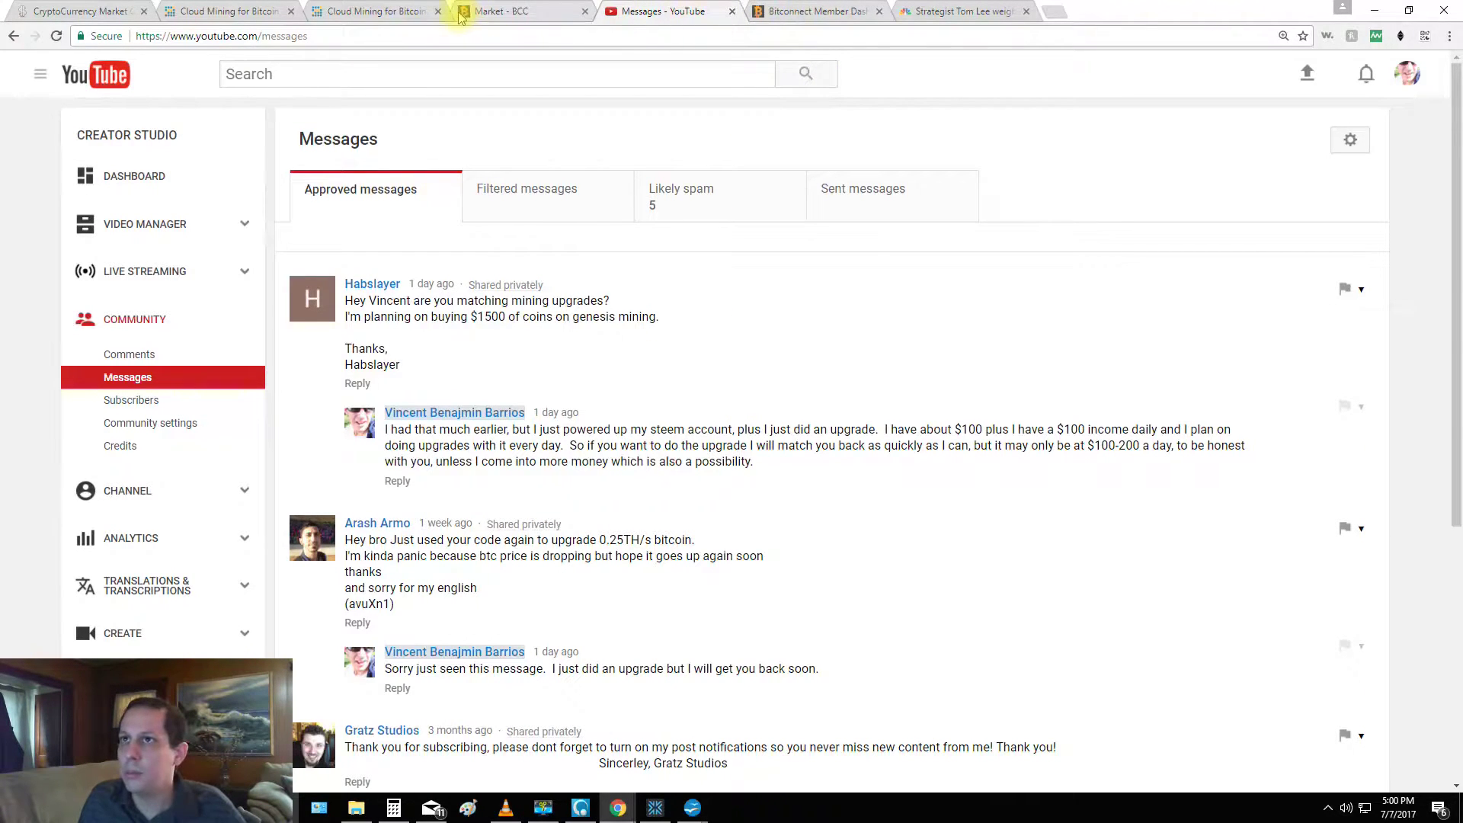
Return to the Genesis Mining order page requesting 0.035 BTC payment.
click(375, 9)
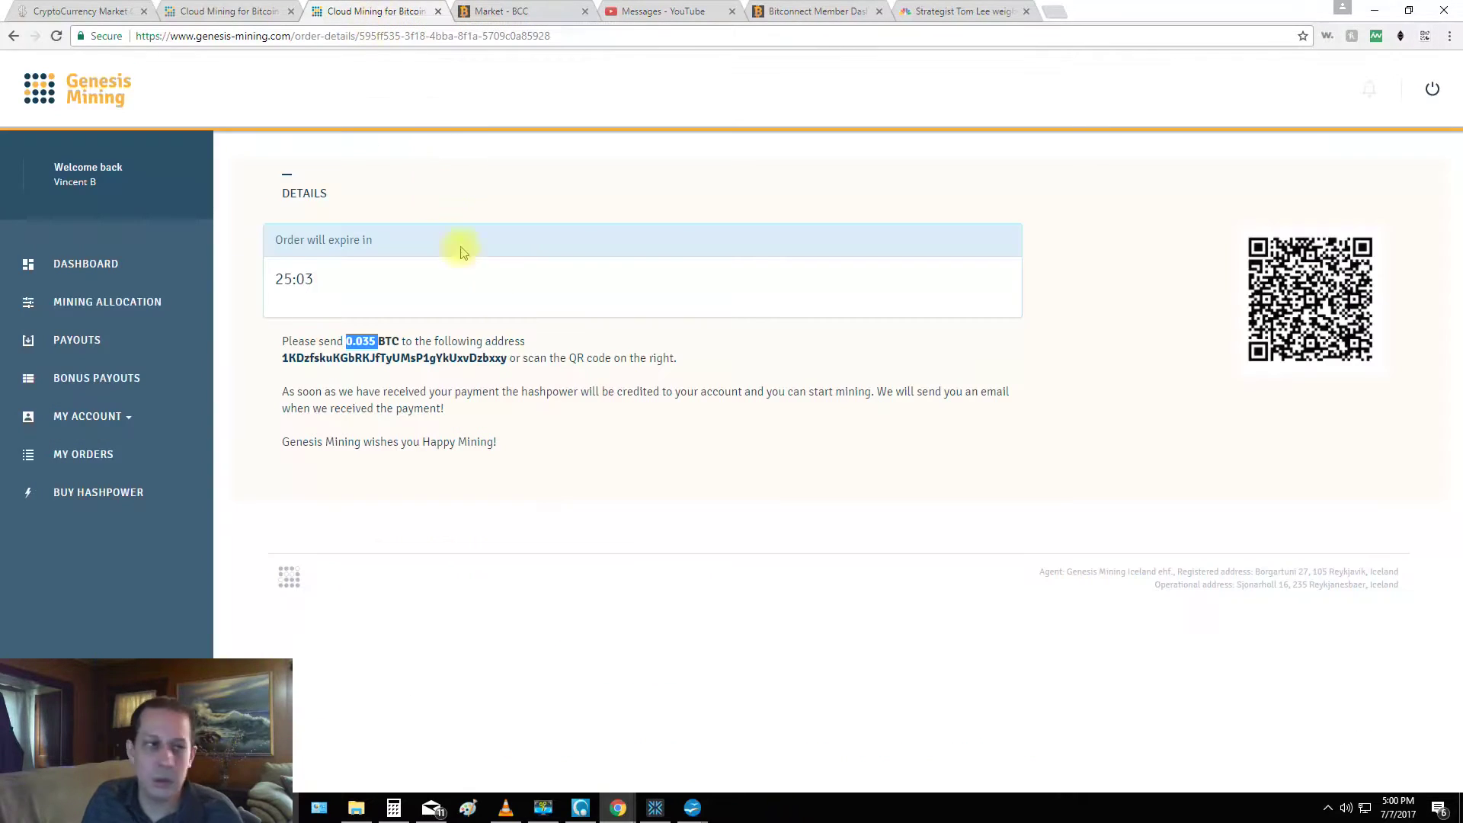